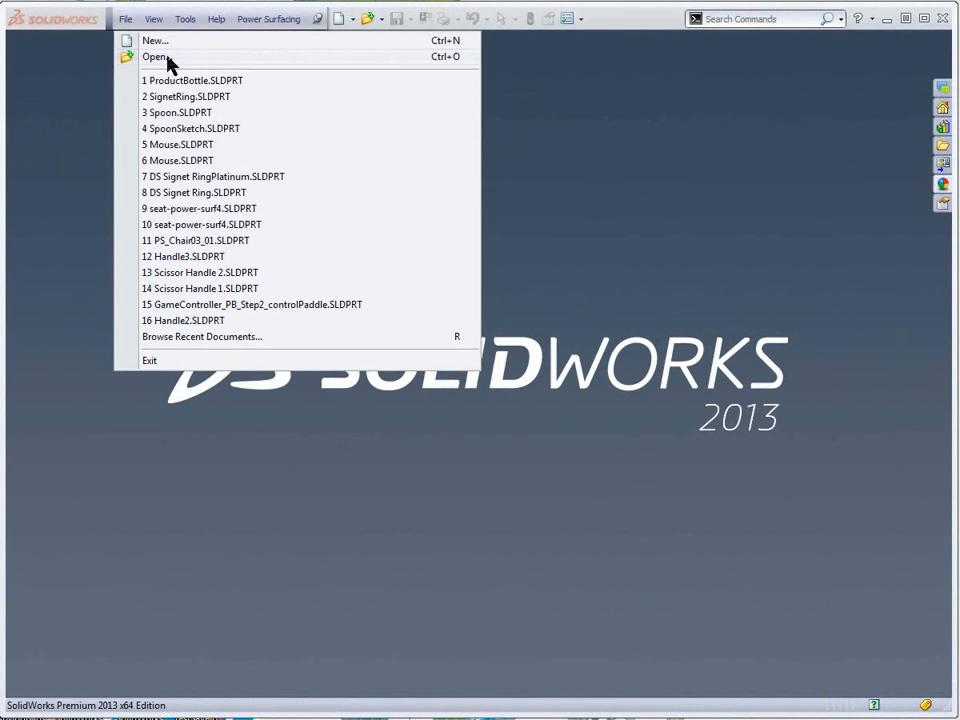
- Import RingBlank.obj from the DemoAssets folder using the Power Surfacing OBJ importer
left_click(167, 58)
left_click(850, 600)
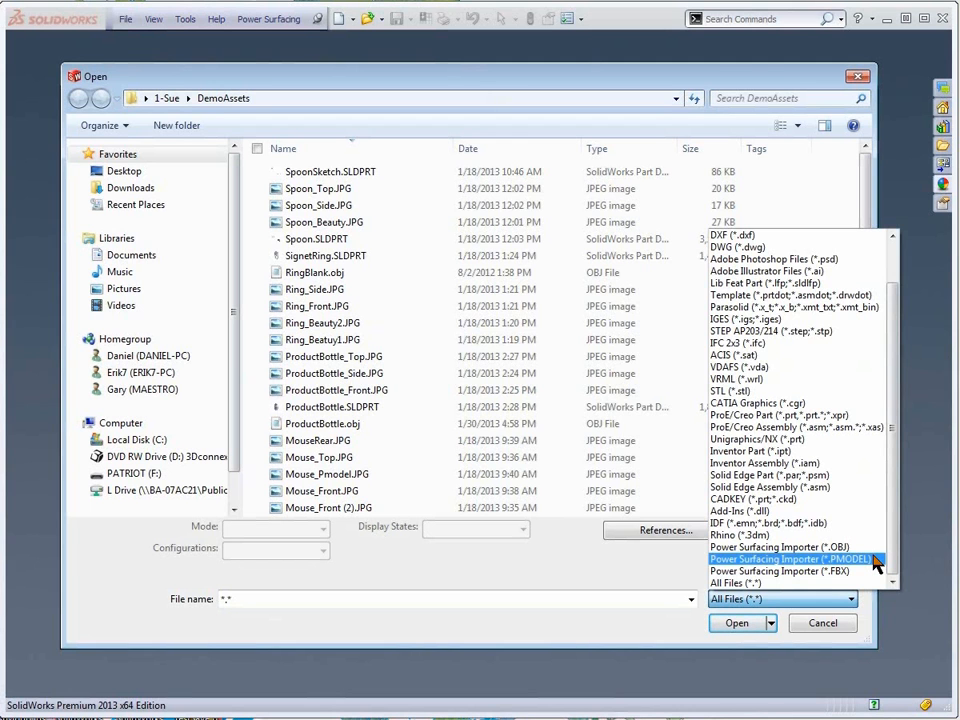
left_click(852, 548)
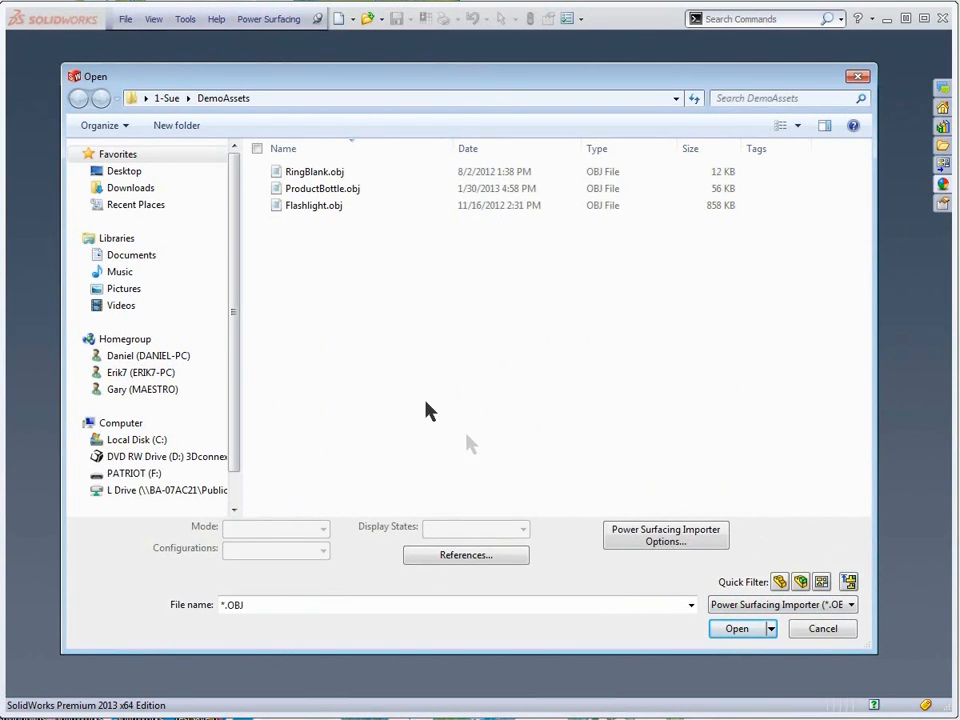
double_click(300, 172)
middle_click_drag(611, 392, 475, 427)
- Display the imported ring as a smooth surface and raise its subdivision levels
left_click(61, 492)
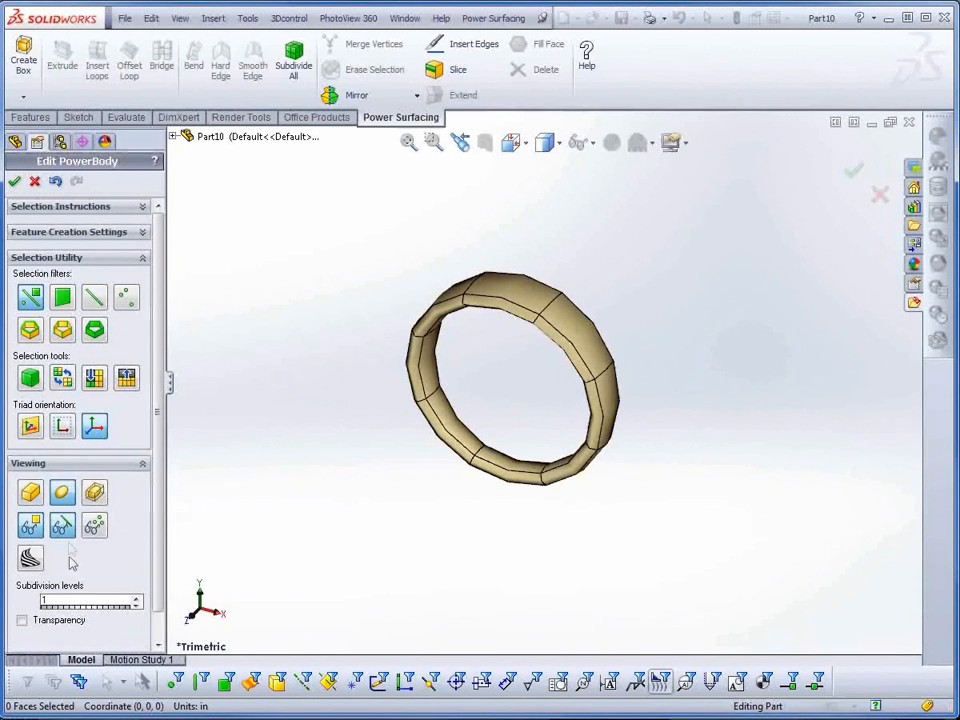
left_click(136, 598)
left_click(136, 598)
middle_click_drag(531, 442, 568, 461)
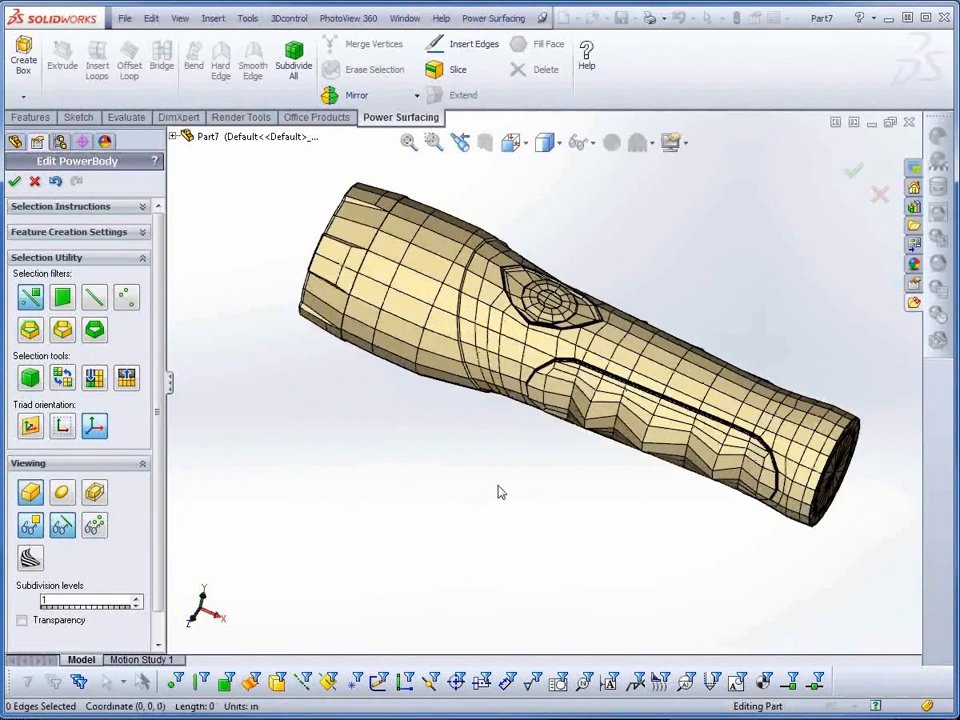
middle_click_drag(584, 494, 549, 521)
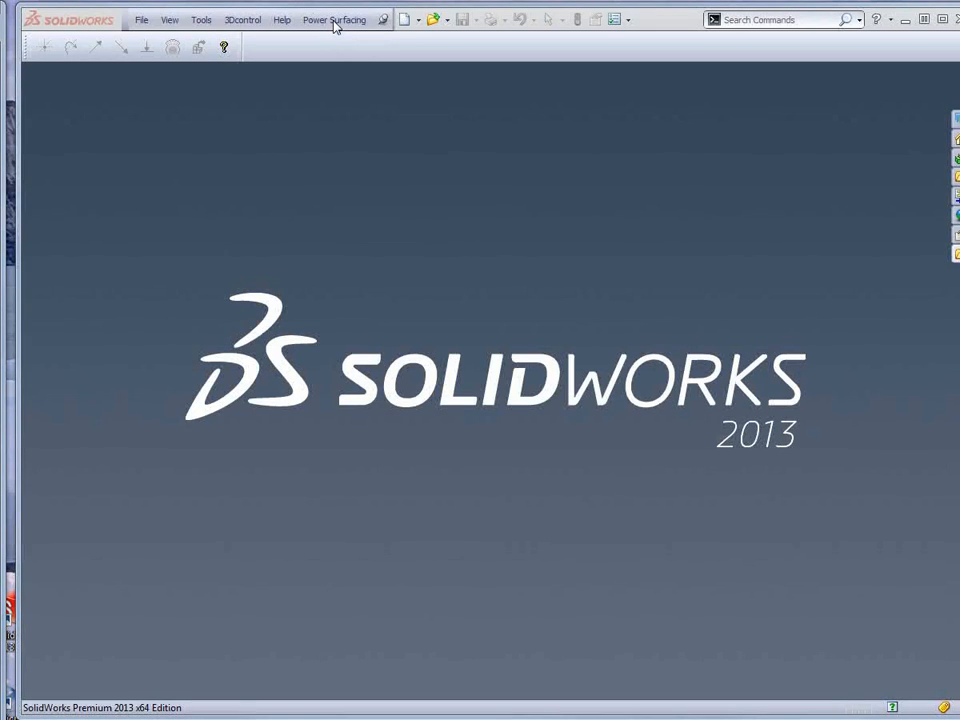
left_click(335, 20)
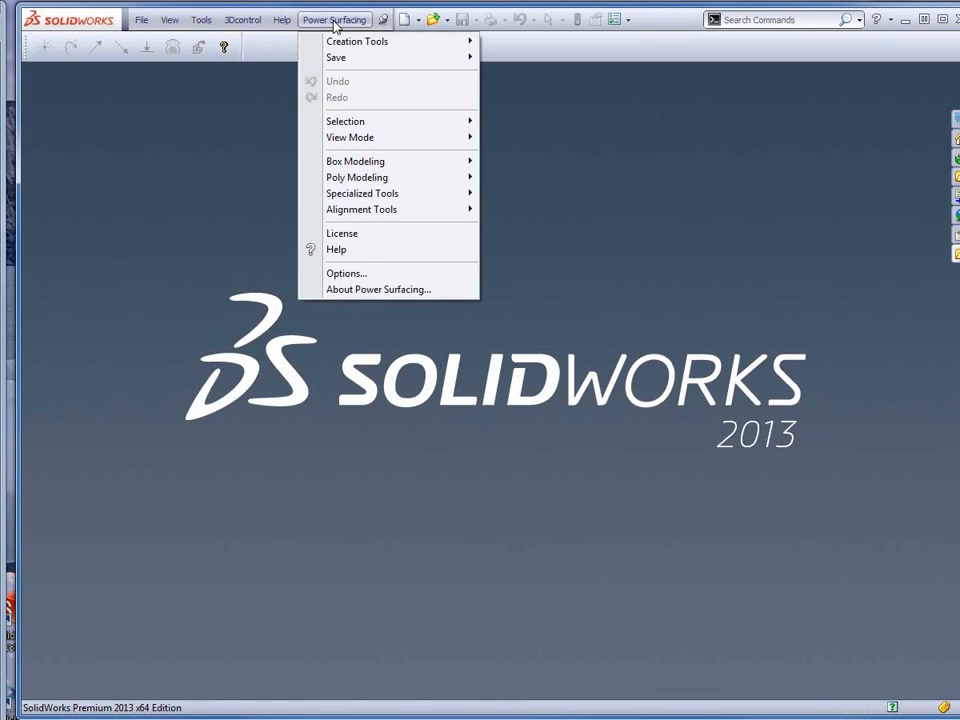
mouse_move(350, 44)
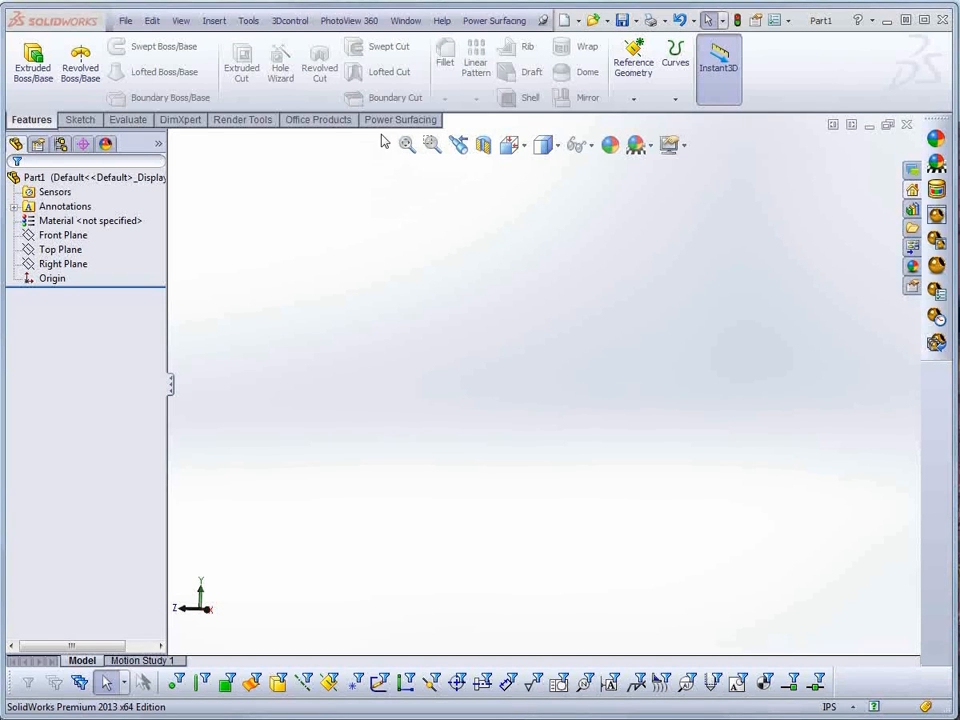
- Start a Power Surfacing torus with the Mid plane option on and the Right Plane as its creation plane
left_click(383, 124)
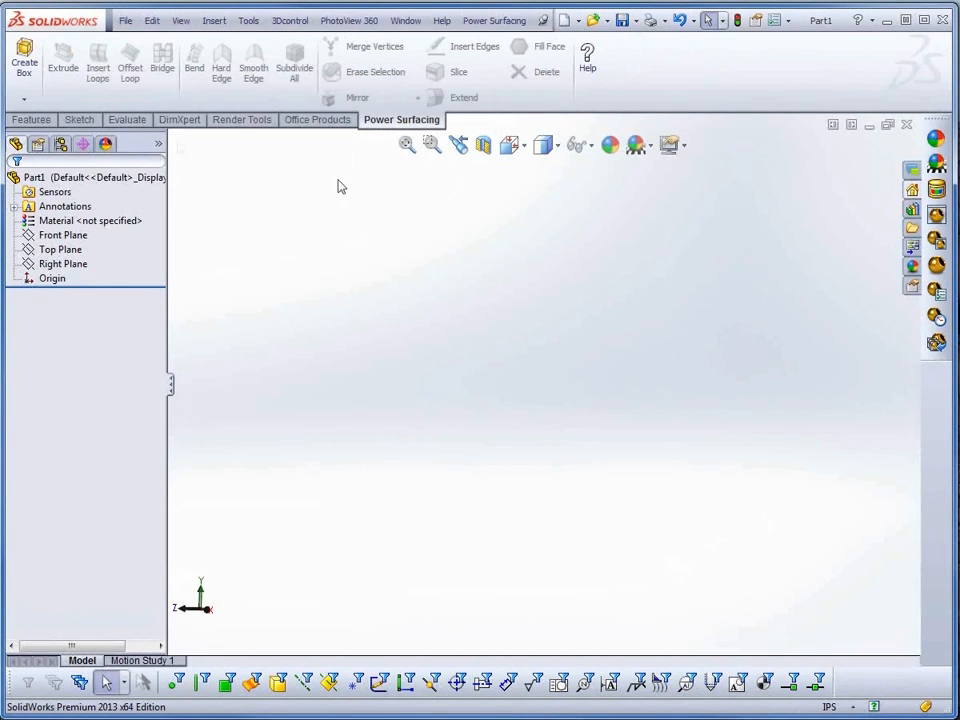
left_click(24, 100)
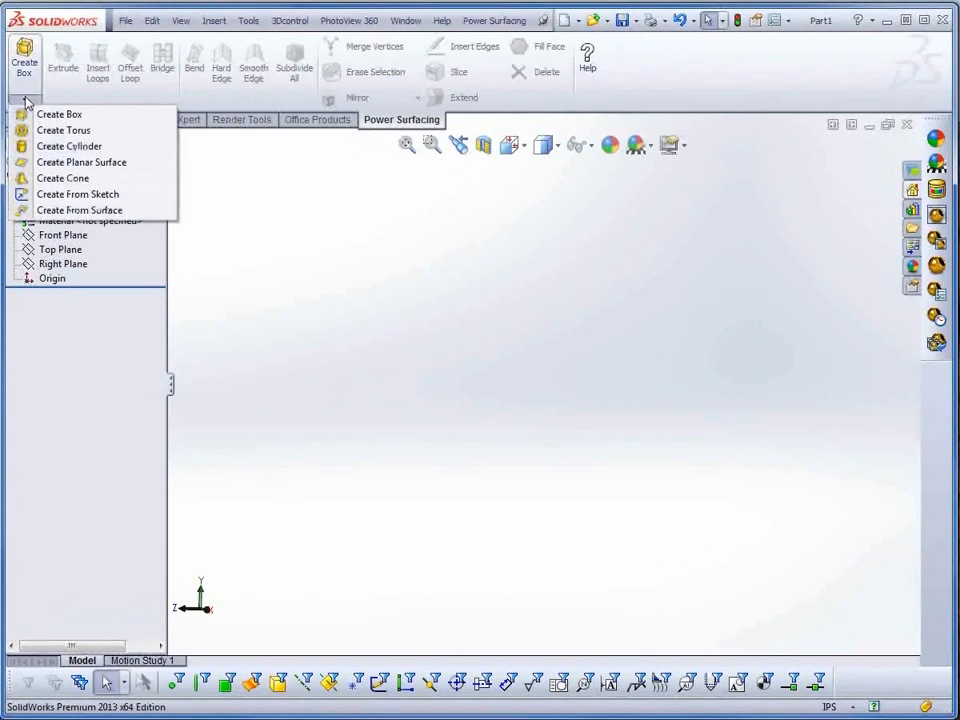
left_click(65, 131)
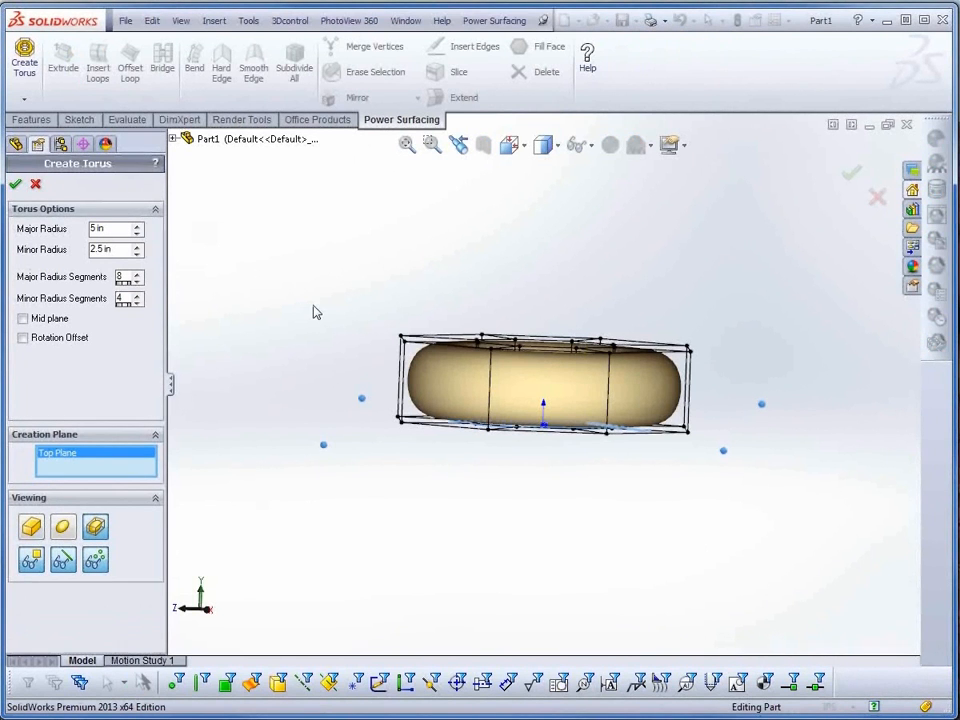
middle_click_drag(313, 312, 557, 471)
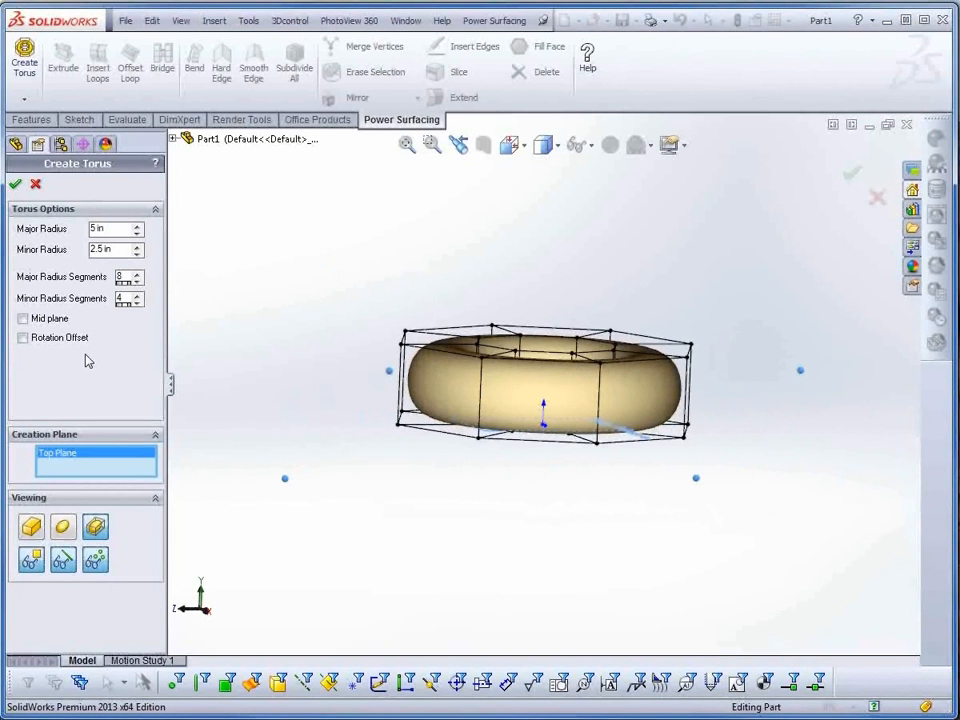
left_click(22, 318)
middle_click_drag(602, 579, 590, 627)
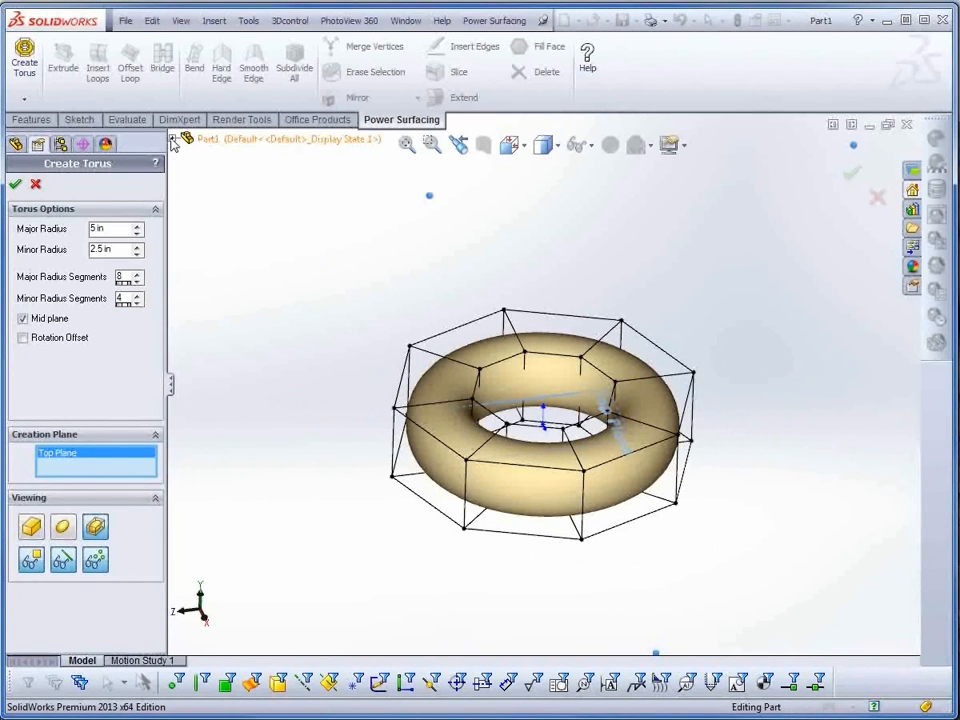
left_click(175, 143)
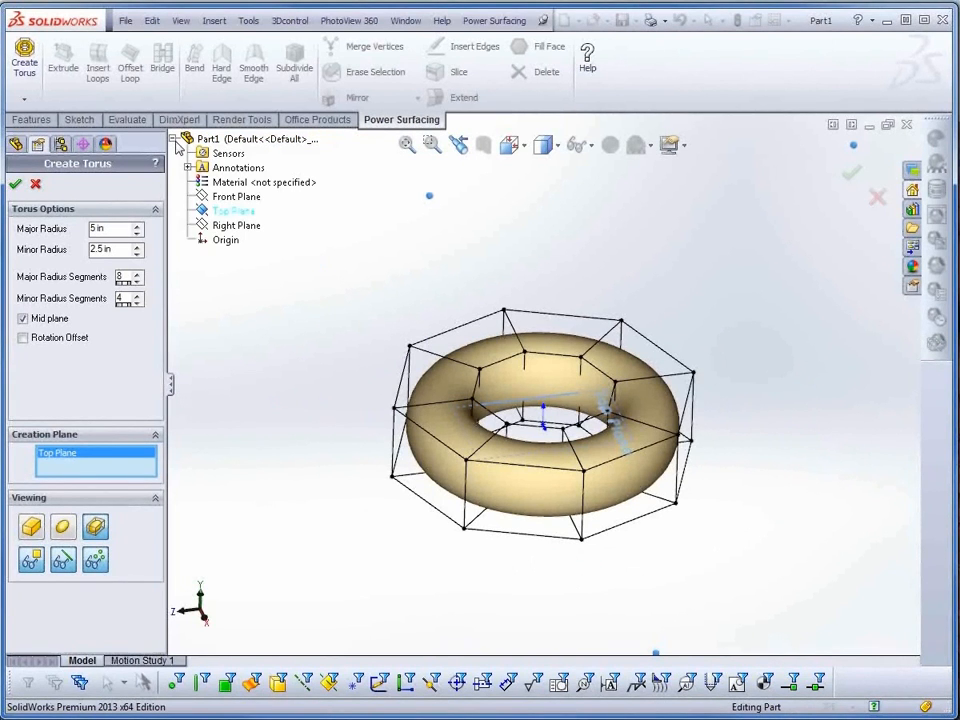
left_click(232, 225)
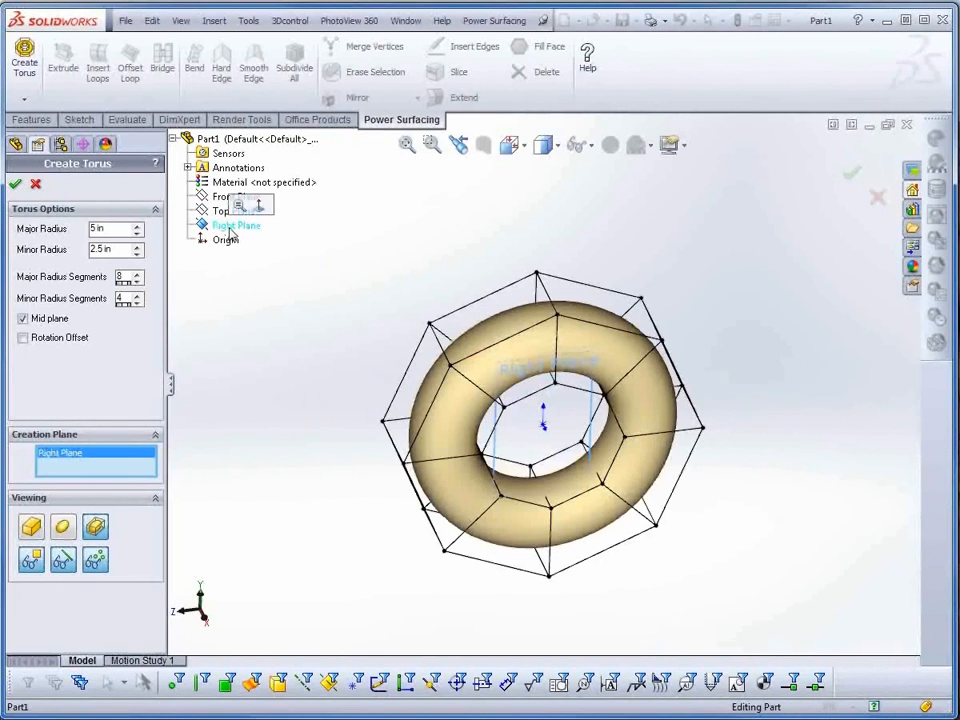
middle_click_drag(571, 602, 549, 561)
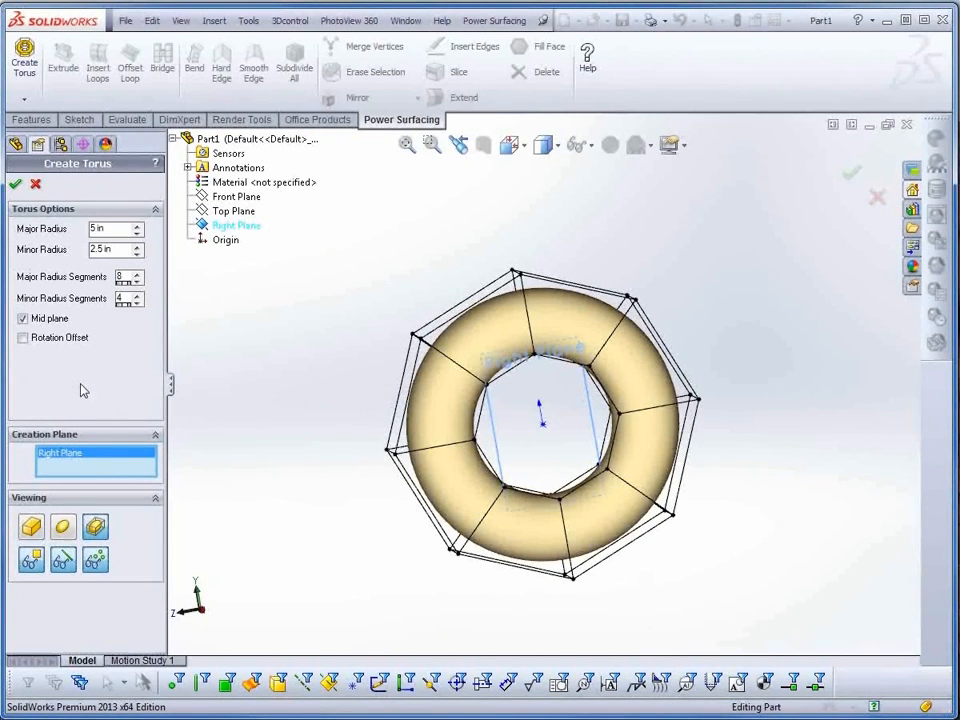
- Turn on the torus's rotation offset and set it to 16.5°
left_click(23, 340)
middle_click_drag(437, 582, 414, 576)
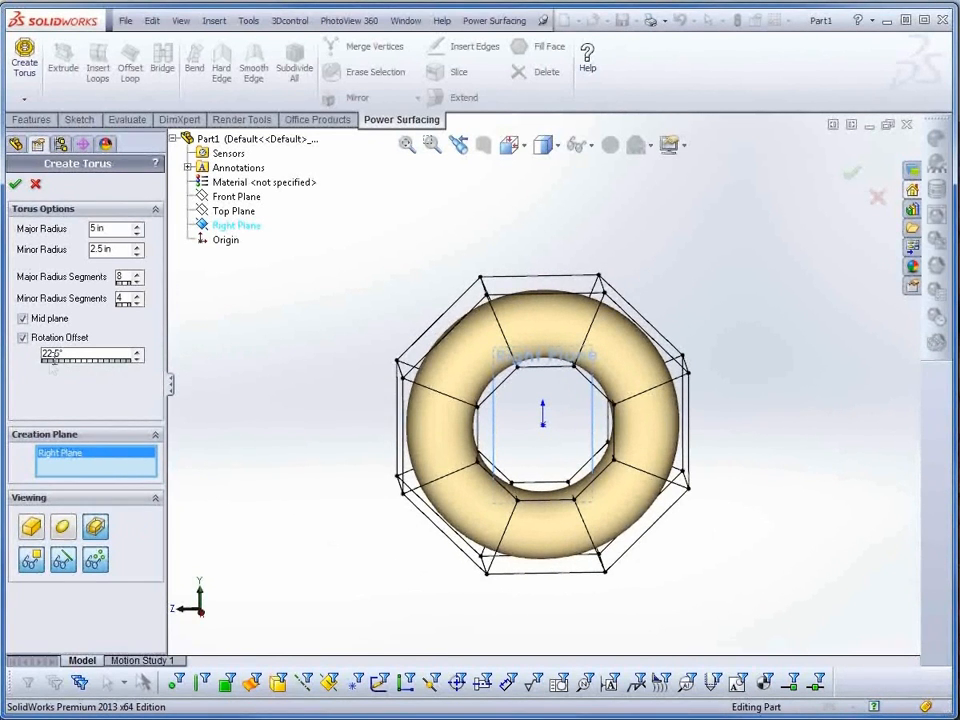
mouse_move(53, 368)
left_mouse_down()
mouse_move(150, 378)
mouse_move(62, 370)
left_mouse_up()
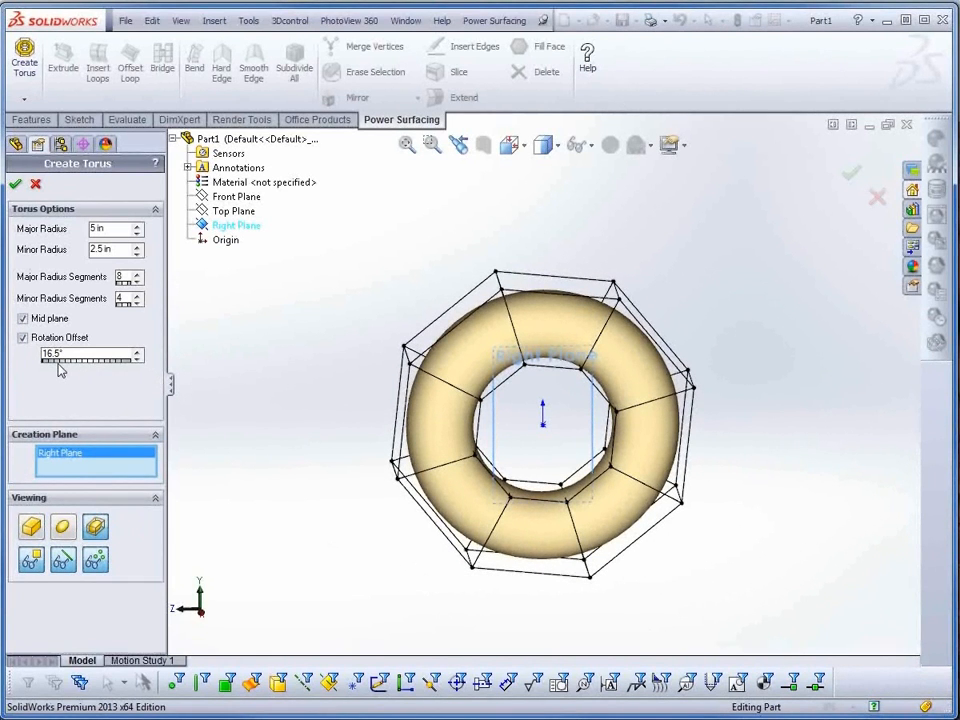
- Preview the torus as a control mesh, a smooth surface and a surface inside its cage, and cancel the torus
left_click(33, 536)
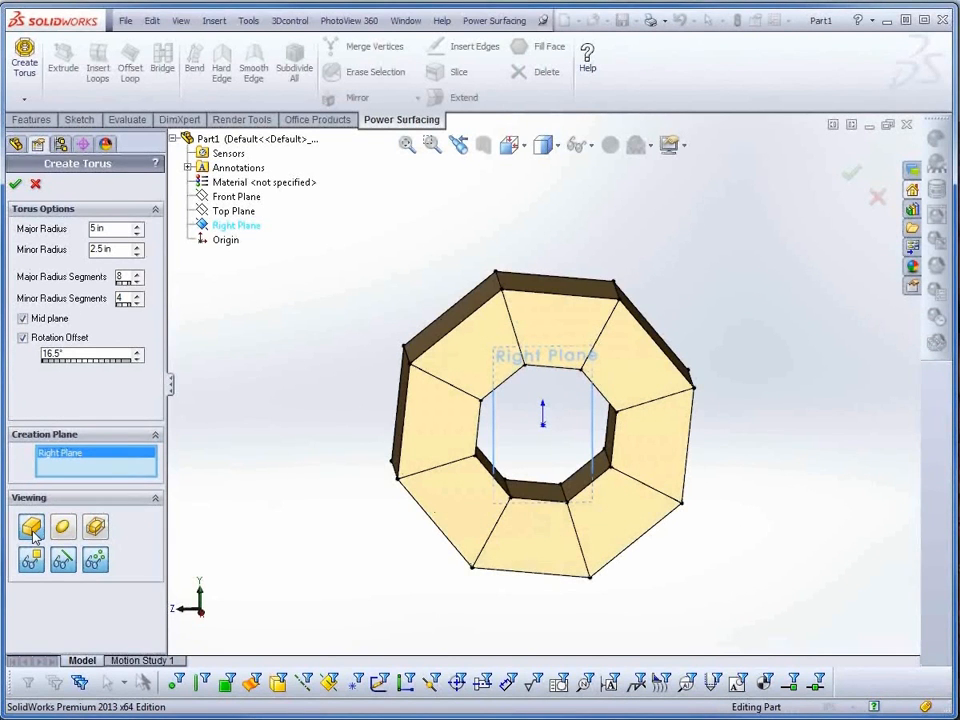
left_click(64, 532)
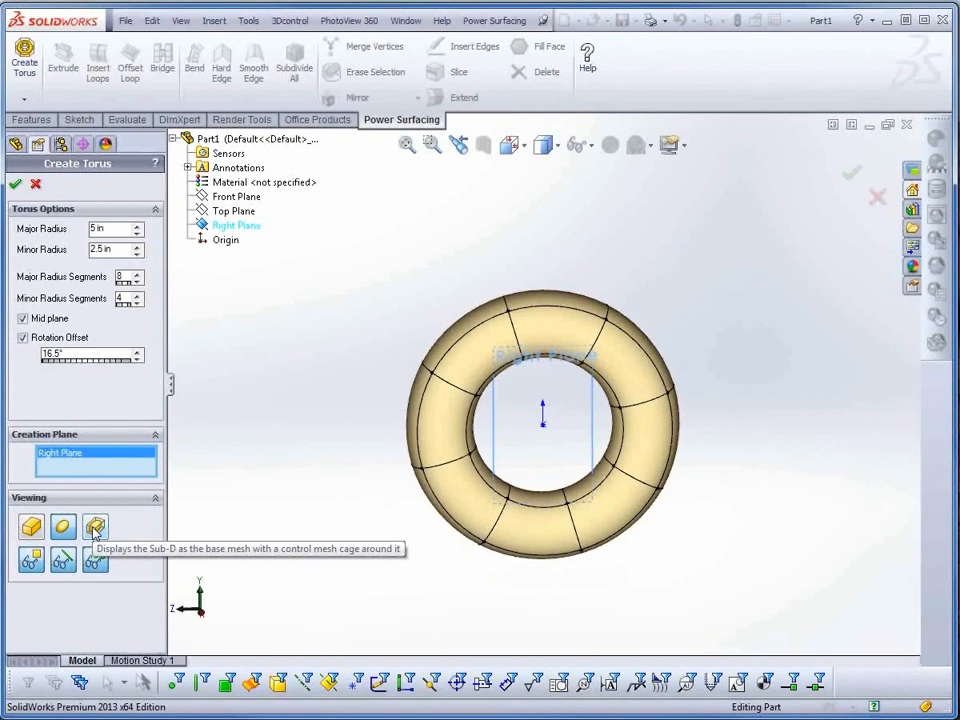
left_click(96, 531)
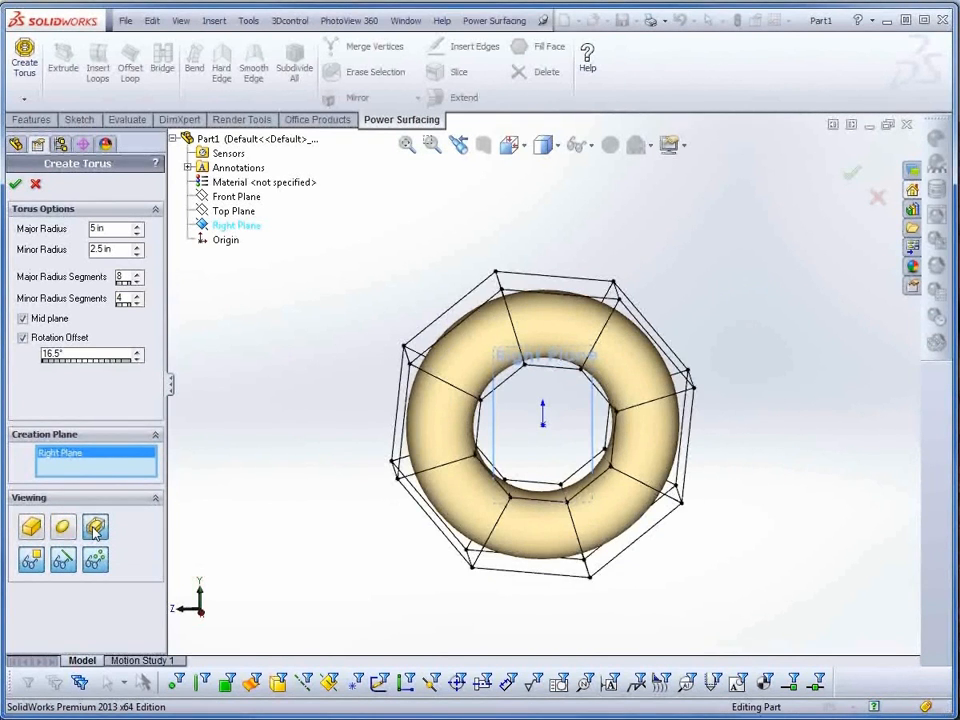
middle_click_drag(326, 510, 287, 531)
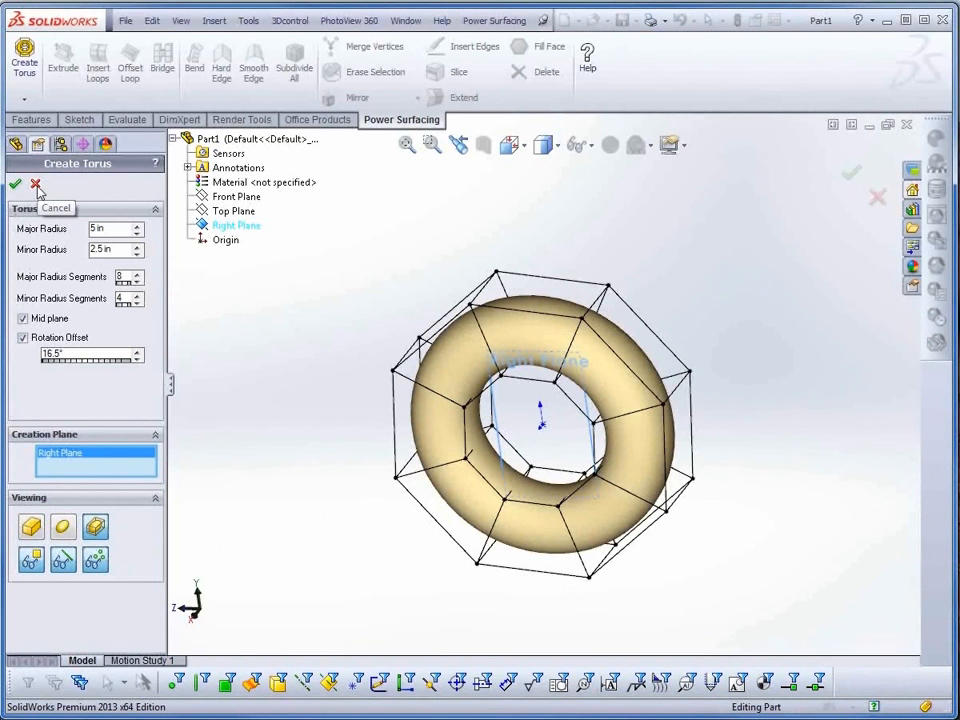
left_click(36, 186)
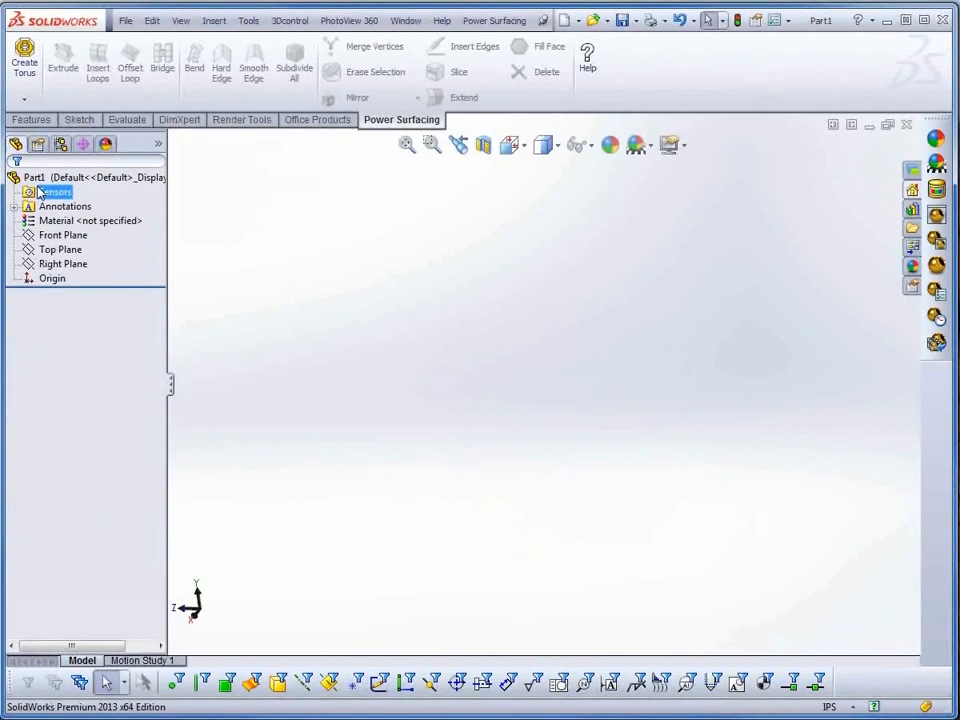
- Start a Power Surfacing box on the Top Plane with a length of 22 in
left_click(24, 102)
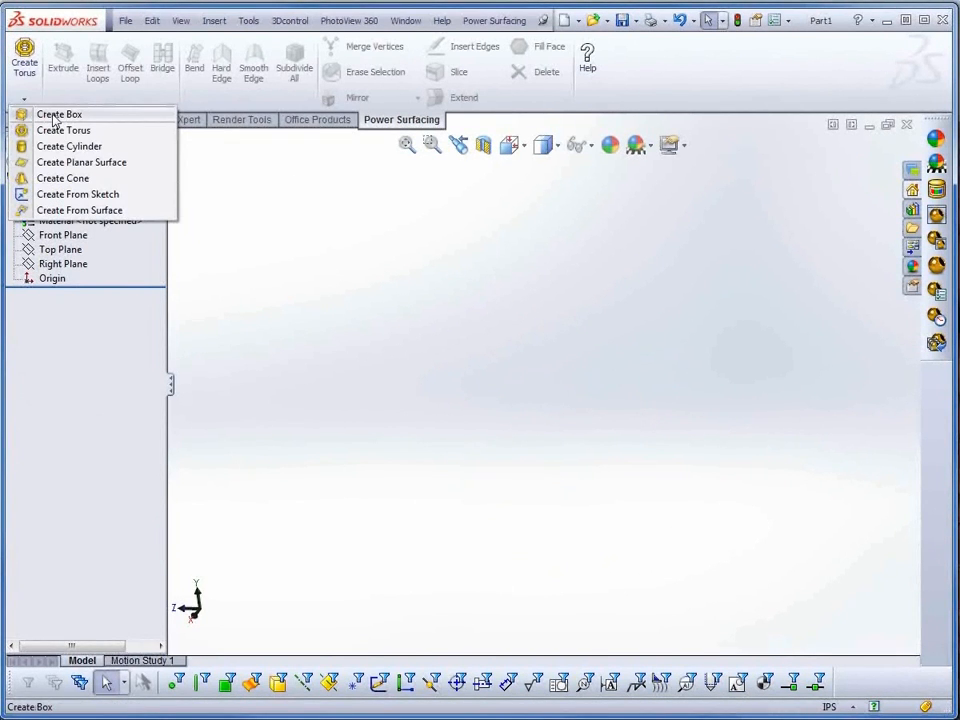
left_click(55, 116)
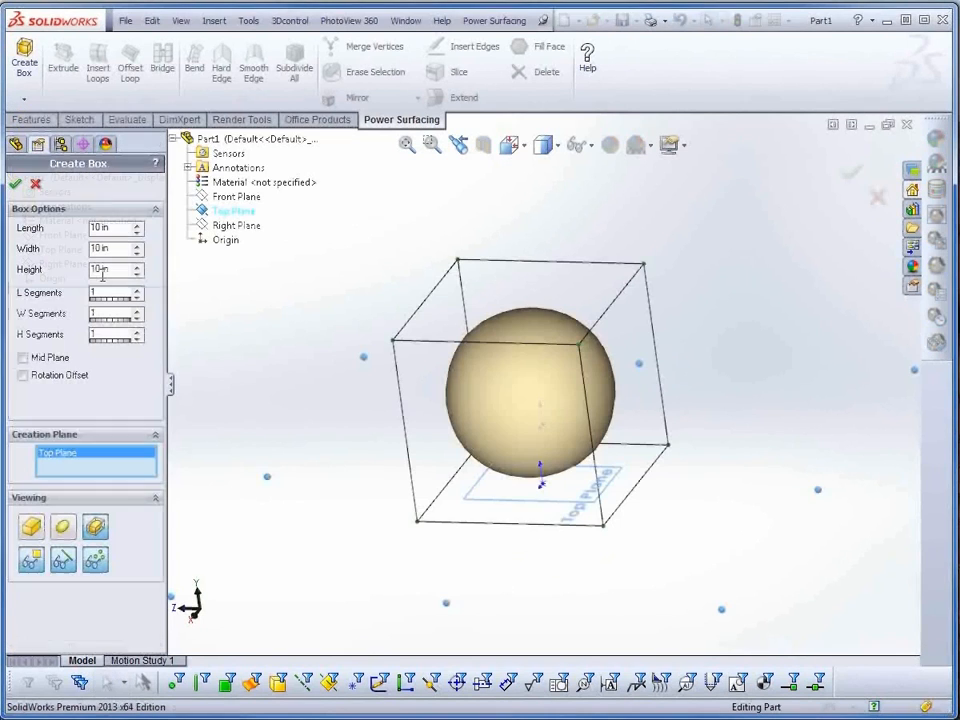
left_click(137, 225)
left_click(137, 225)
left_click_drag(137, 181, 33, 6)
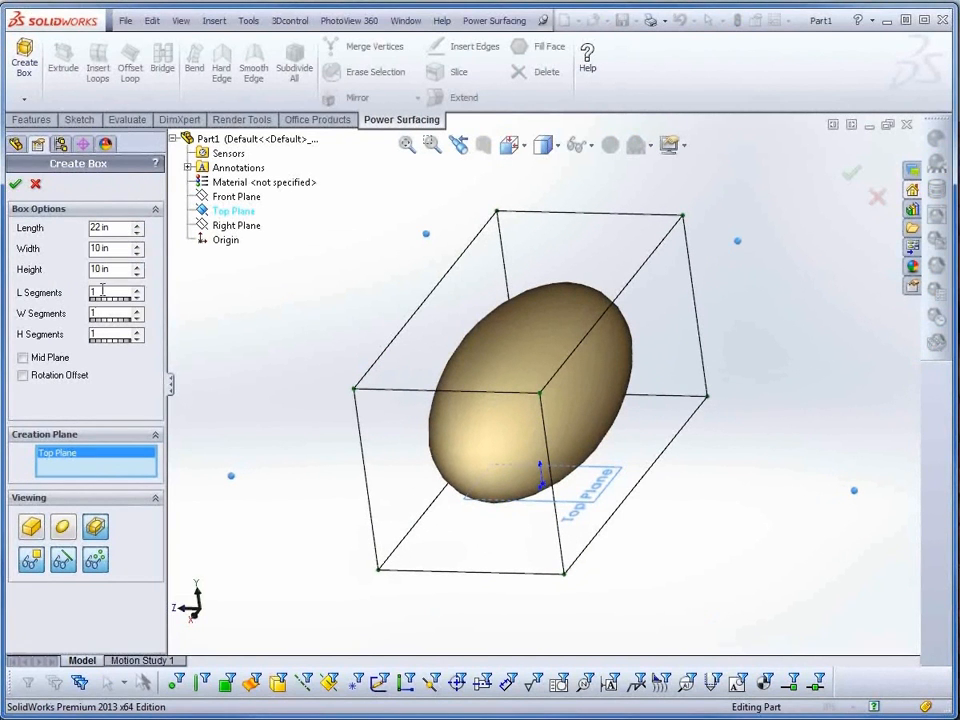
- Vary the box's length segments, raising them to 7
left_click(137, 288)
left_click(137, 288)
left_click(137, 288)
left_click(137, 288)
left_click(137, 288)
left_click(137, 288)
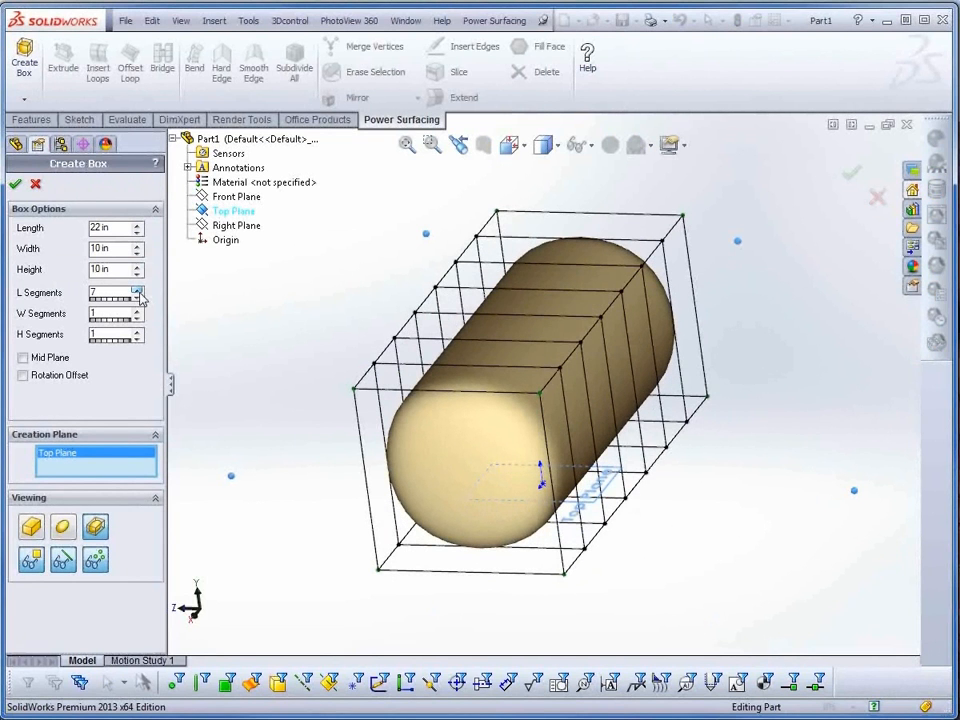
left_click_drag(129, 298, 115, 298)
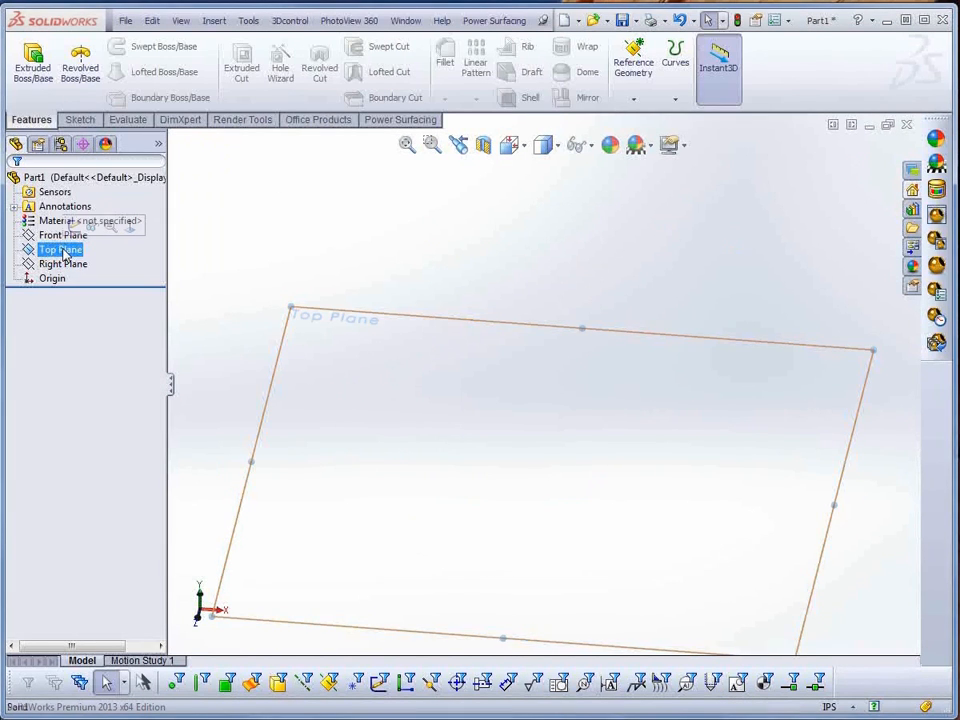
- Sketch a center rectangle about 11.3 by 7.8 in on the Top Plane, centred on the origin
left_click(100, 270)
left_click(543, 383)
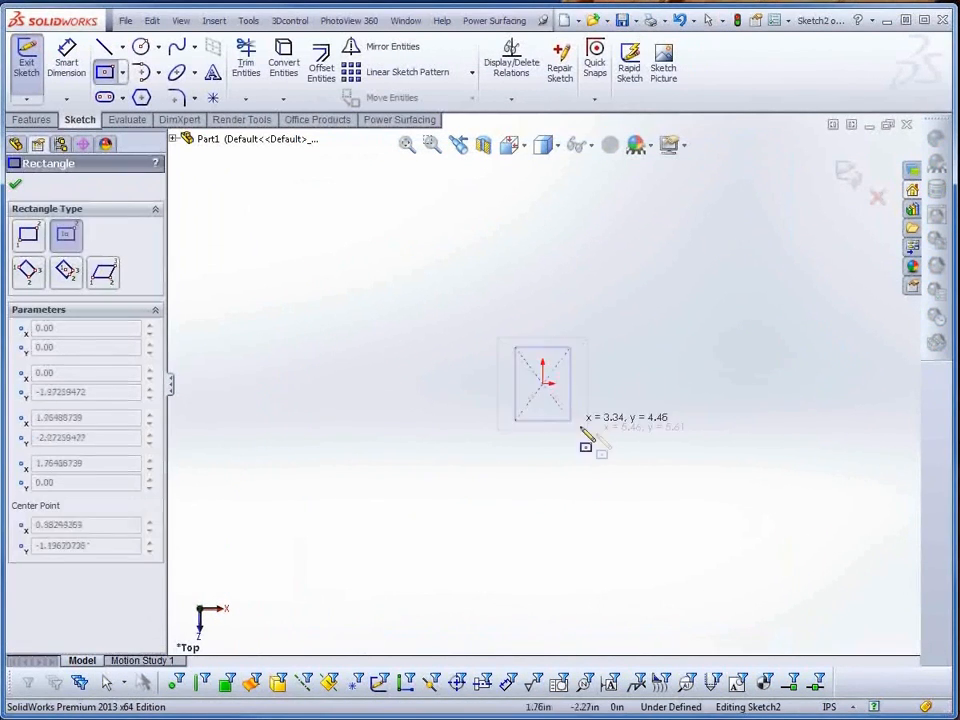
left_click(636, 448)
- Dimension the rectangle 12 in wide and 8 in high, and exit the sketch
right_click(517, 250)
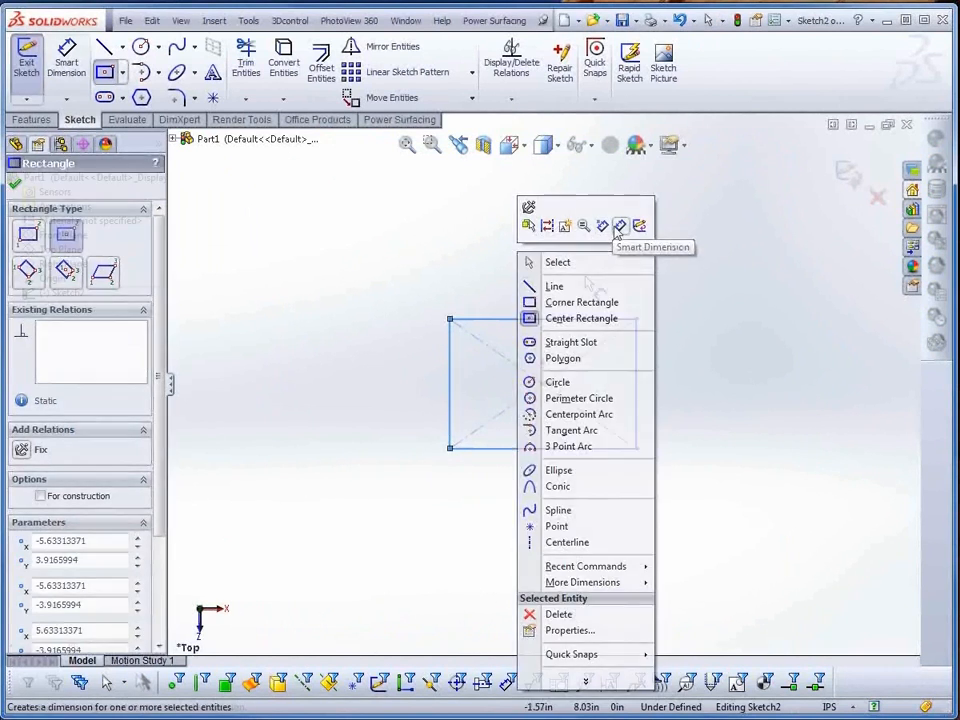
left_click(619, 223)
left_click(564, 318)
left_click(568, 233)
type("12")
key("Return")
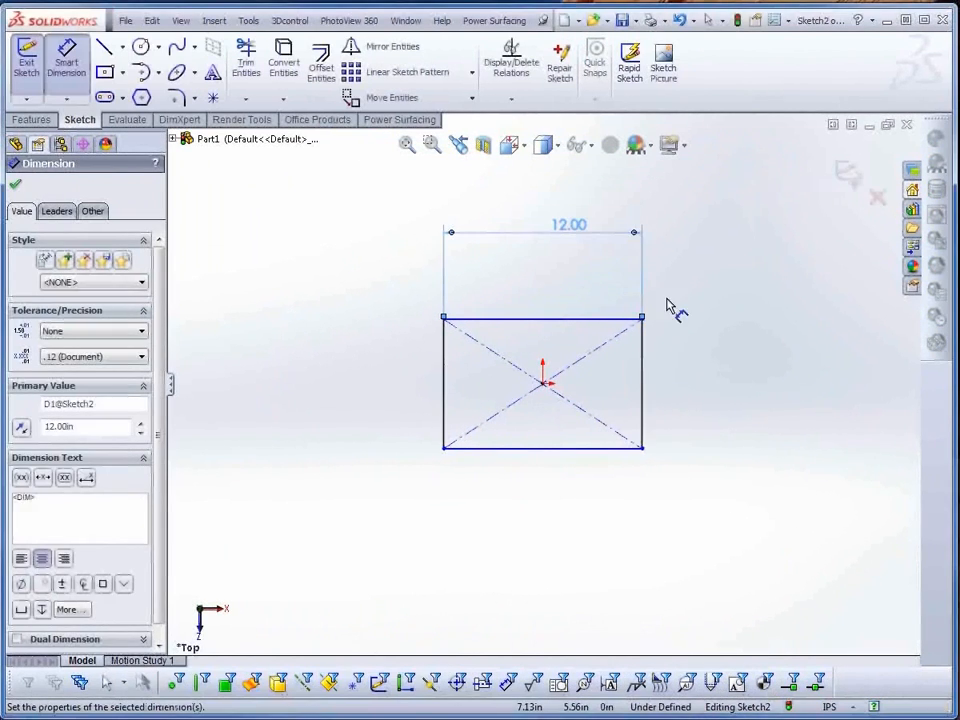
left_click(646, 383)
left_click(745, 385)
key("Return")
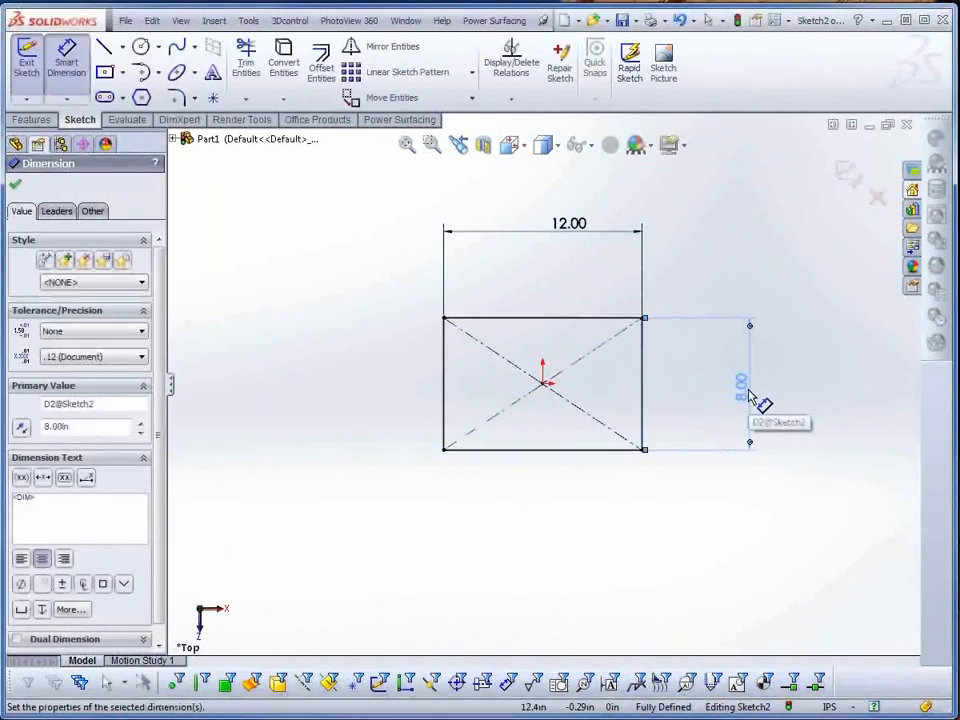
left_click(26, 58)
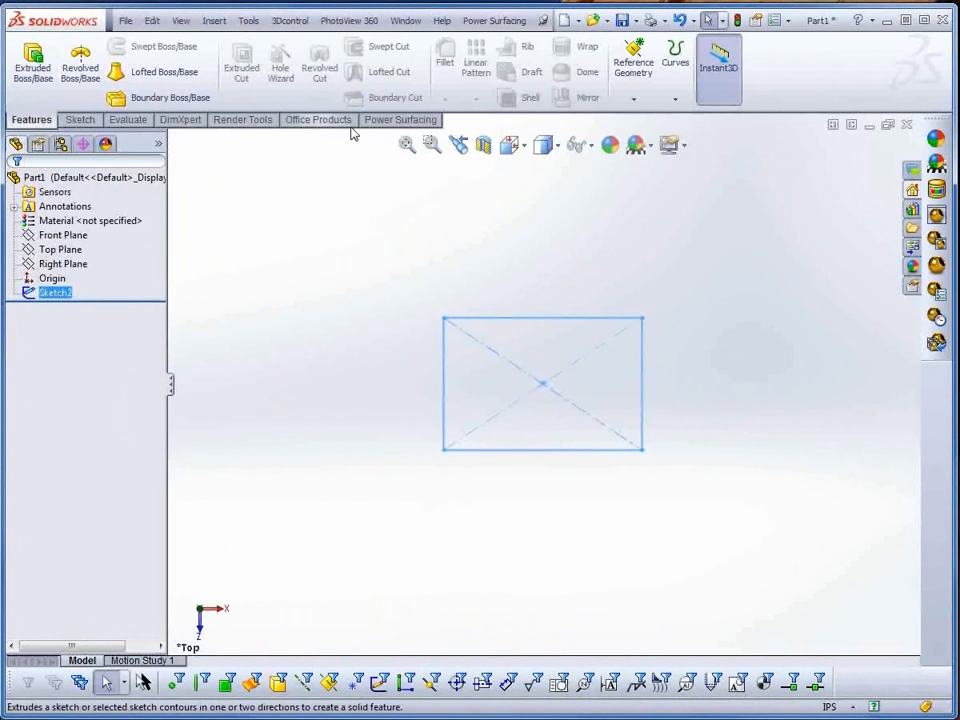
- Set up a SubD body from the 12 by 8 in rectangle sketch with the Mid Plane option on
left_click(385, 121)
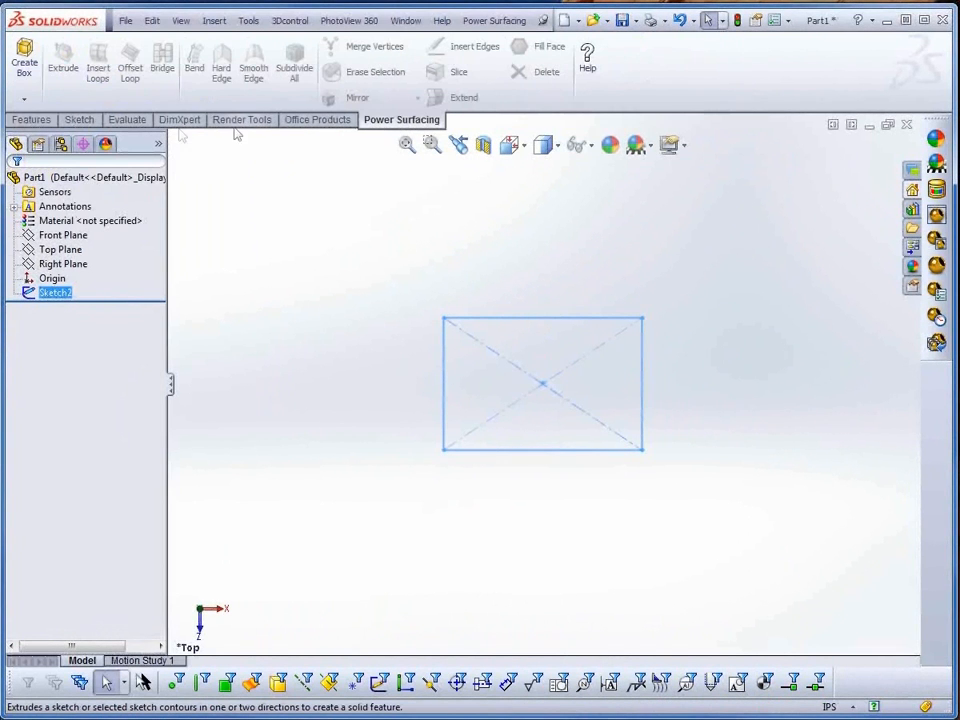
left_click(24, 99)
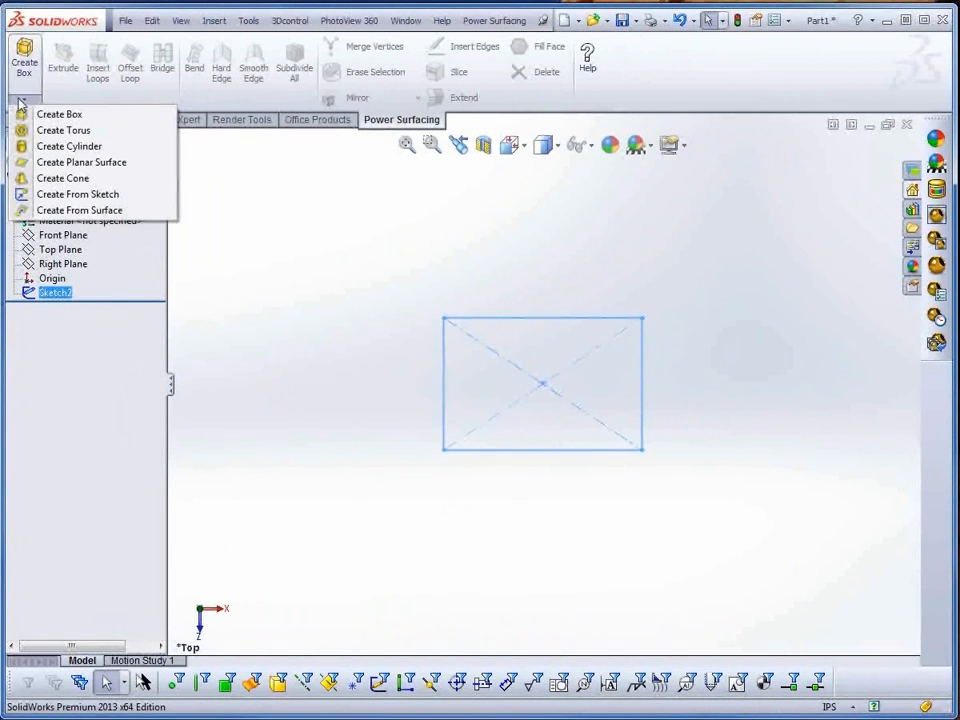
left_click(57, 196)
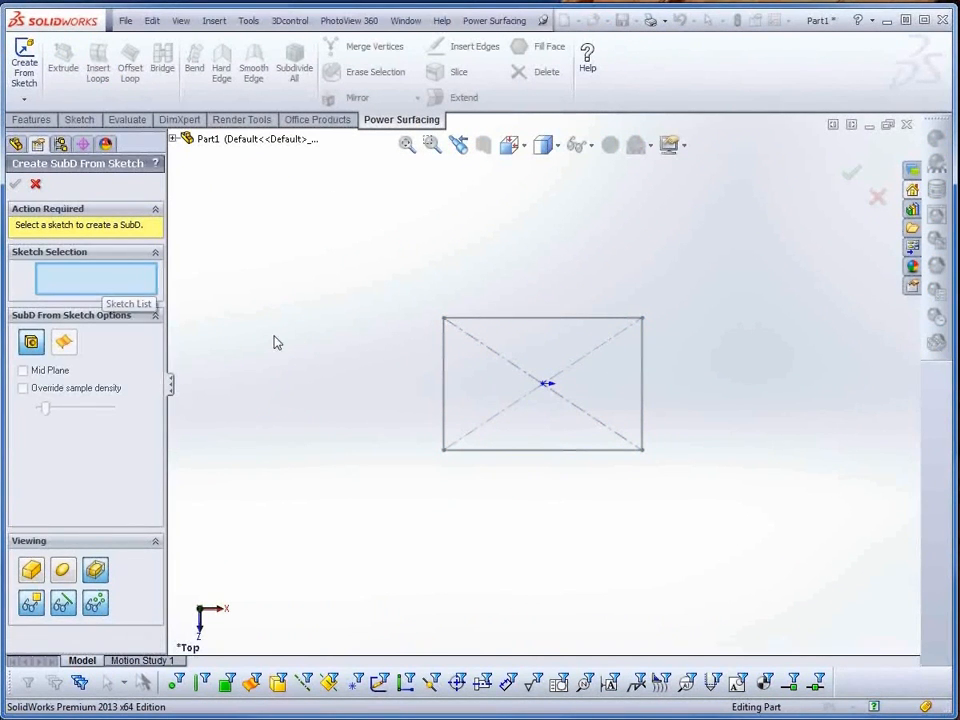
left_click(448, 397)
left_click(448, 397)
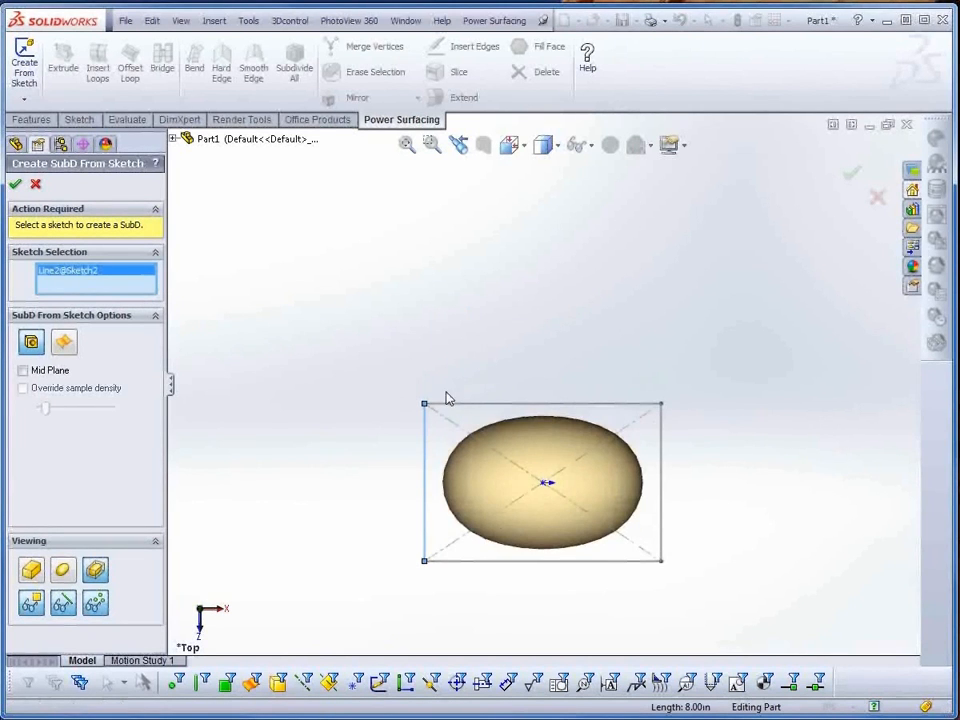
mouse_move(531, 579)
middle_mouse_down()
mouse_move(549, 574)
mouse_move(536, 436)
middle_mouse_up()
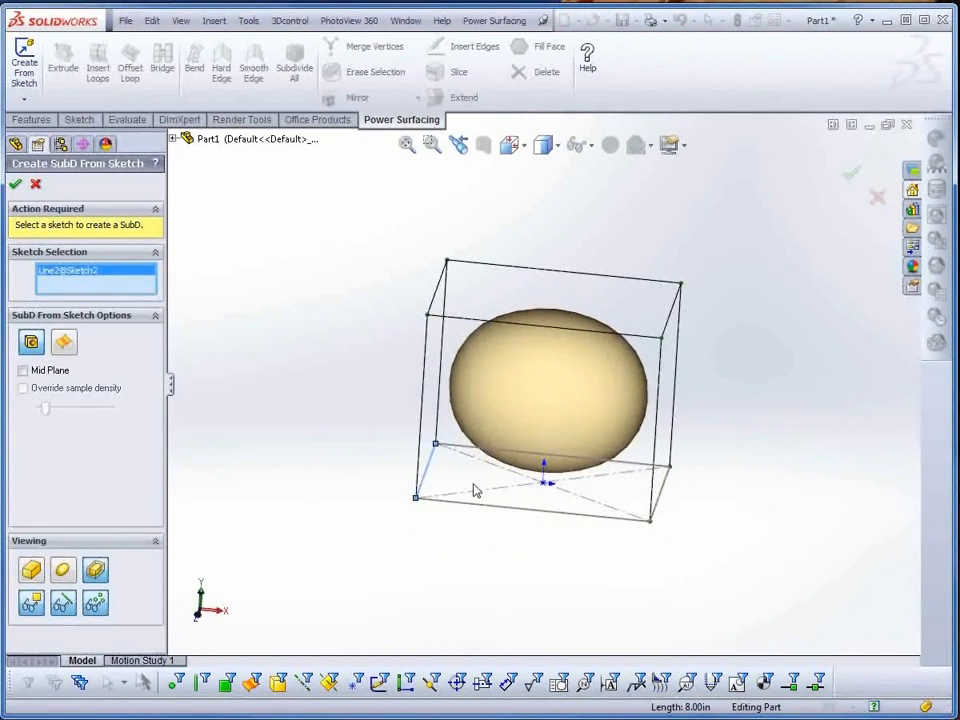
left_click(23, 372)
mouse_move(330, 578)
middle_mouse_down()
mouse_move(338, 566)
mouse_move(333, 582)
middle_mouse_up()
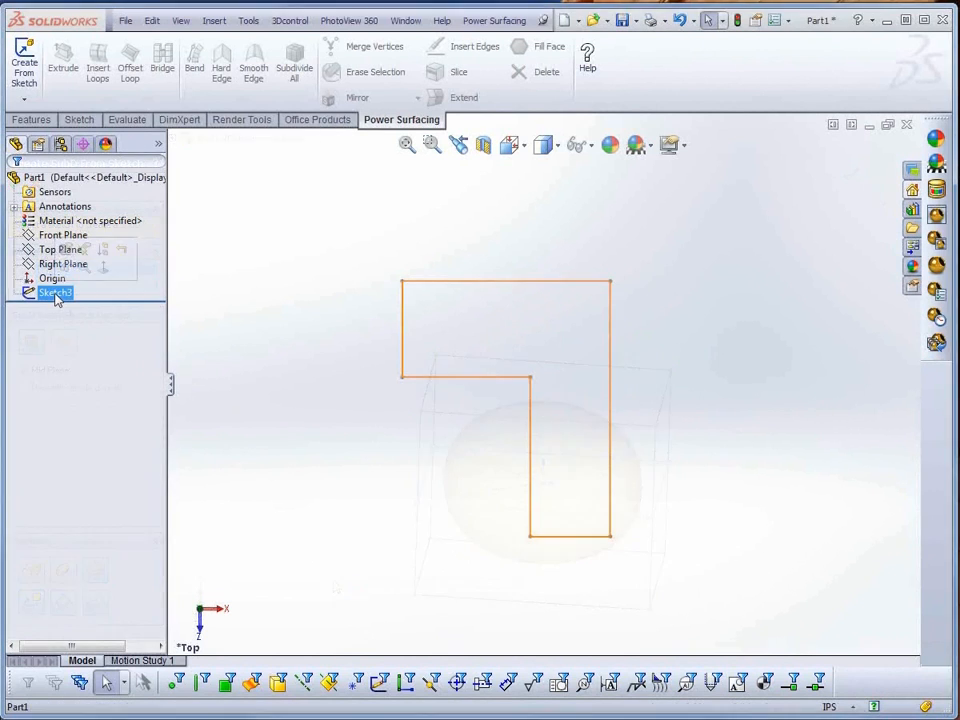
- Try to create a SubD body from the L-shaped sketch with the solid box option
left_click(56, 292)
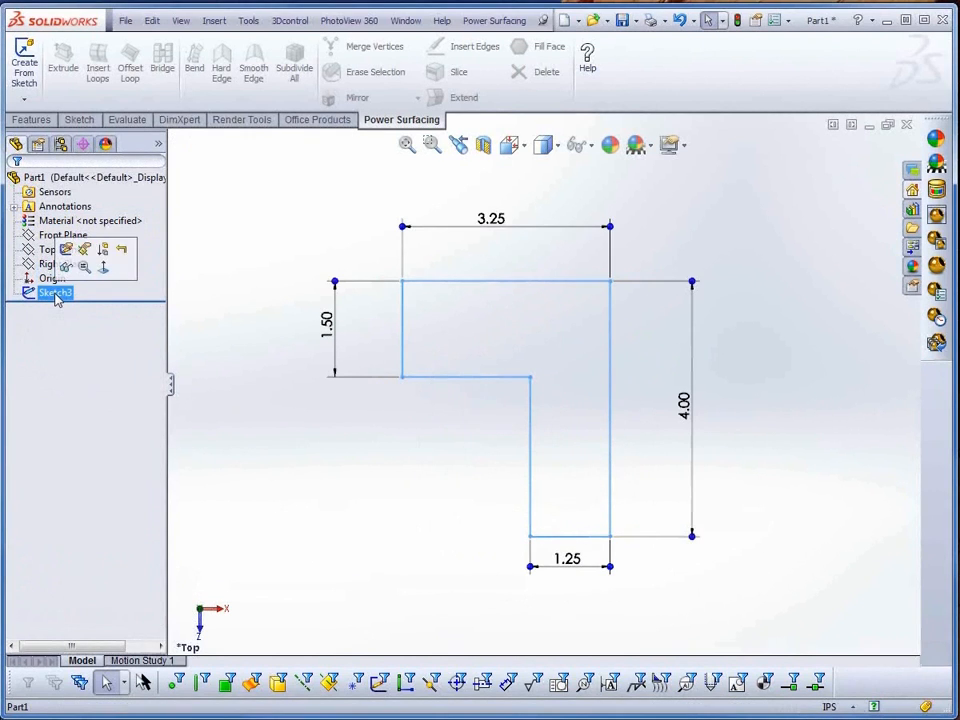
left_click(24, 72)
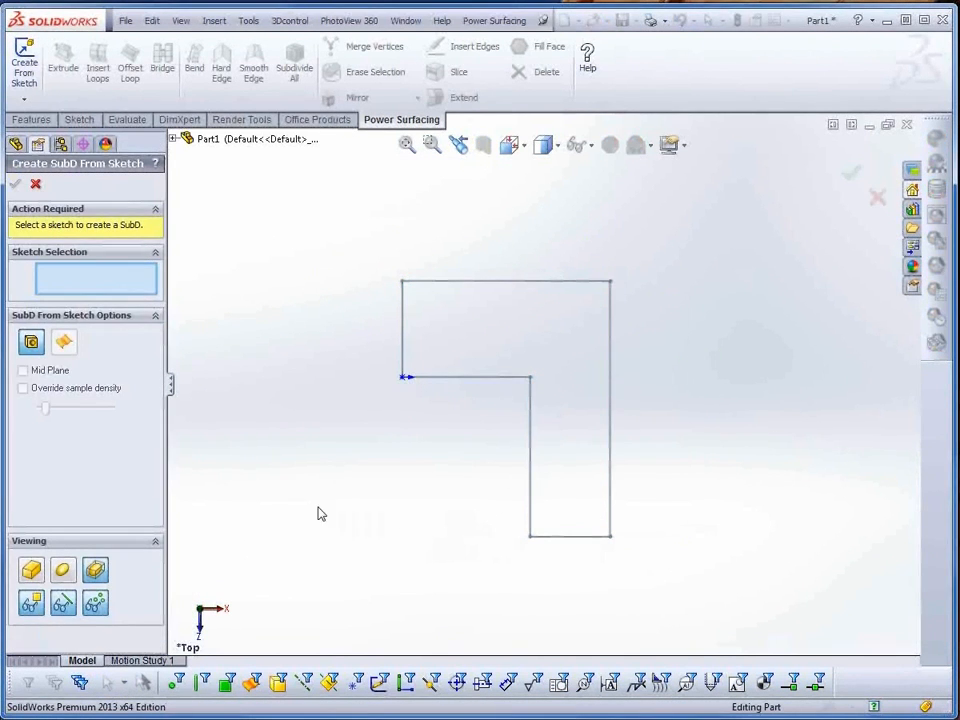
left_click(531, 522)
mouse_move(493, 580)
middle_mouse_down()
mouse_move(508, 349)
mouse_move(502, 418)
mouse_move(486, 441)
middle_mouse_up()
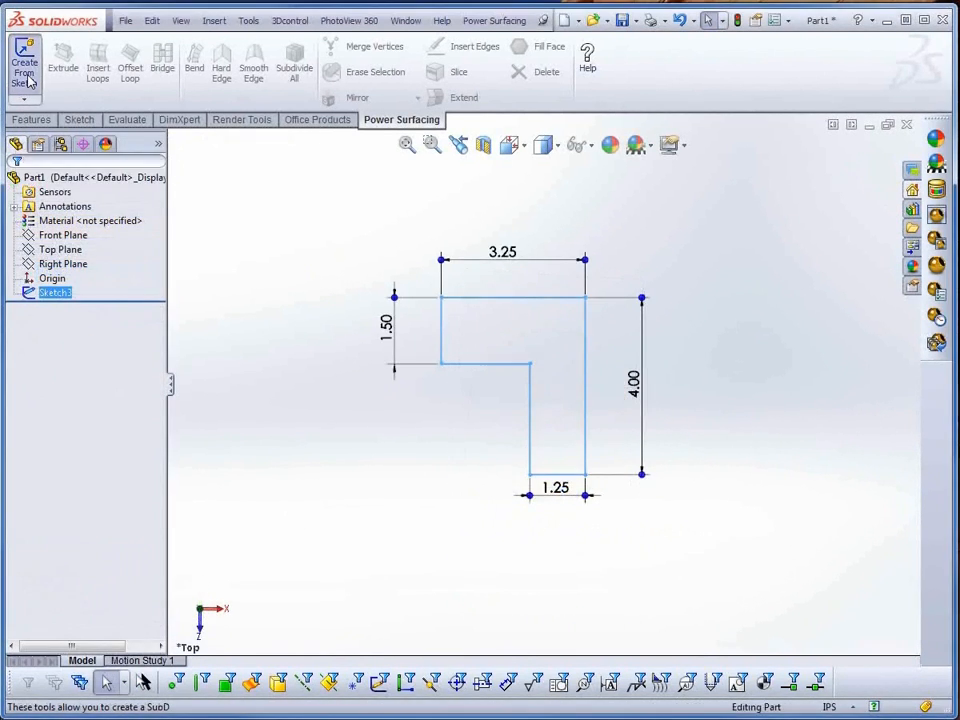
- Create a flat SubD surface that follows the outline of the L-shaped sketch
left_click(27, 75)
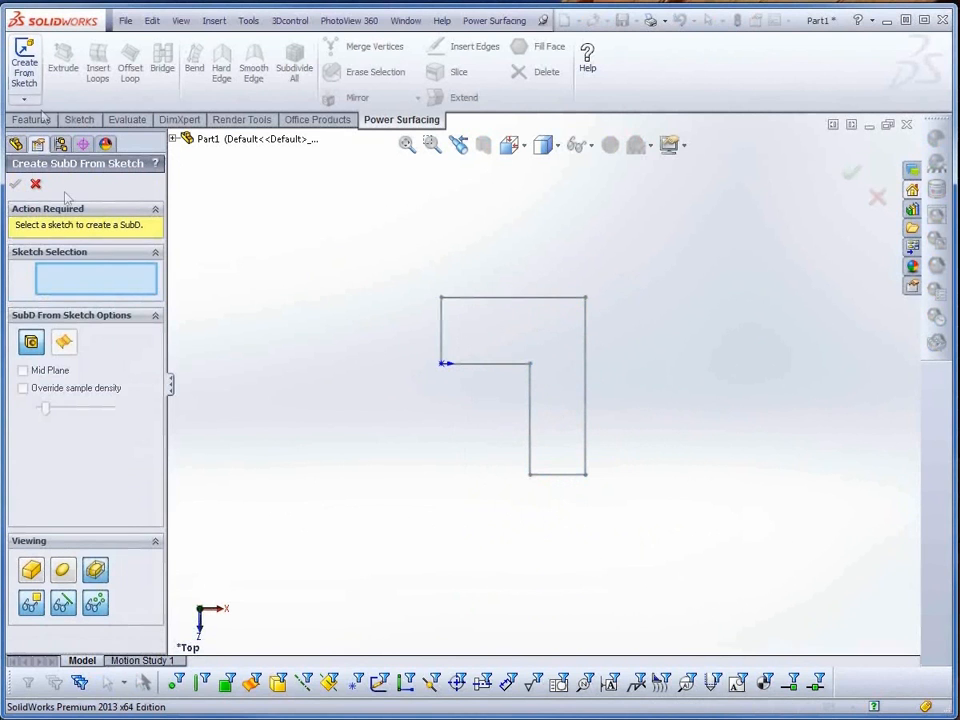
left_click(444, 333)
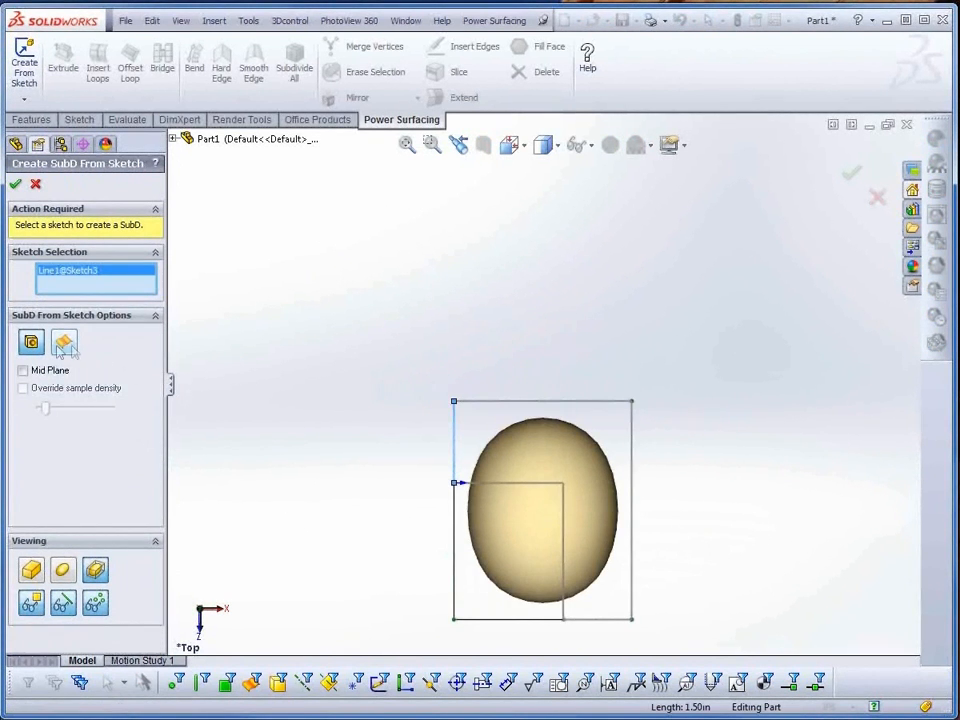
left_click(64, 343)
middle_click_drag(404, 598, 418, 490, "ctrl")
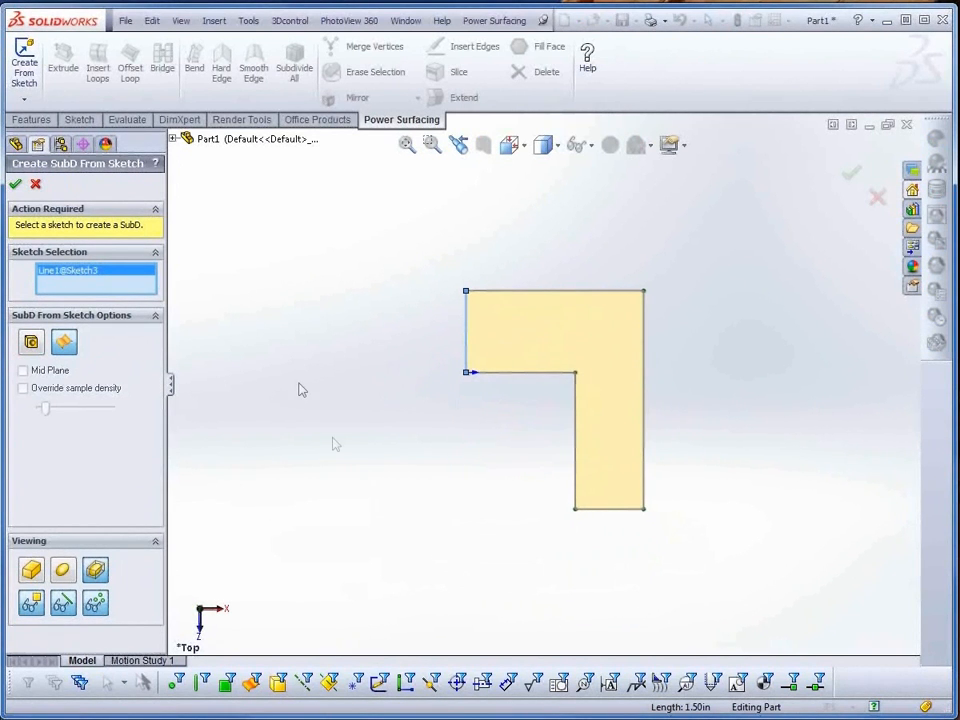
left_click(15, 185)
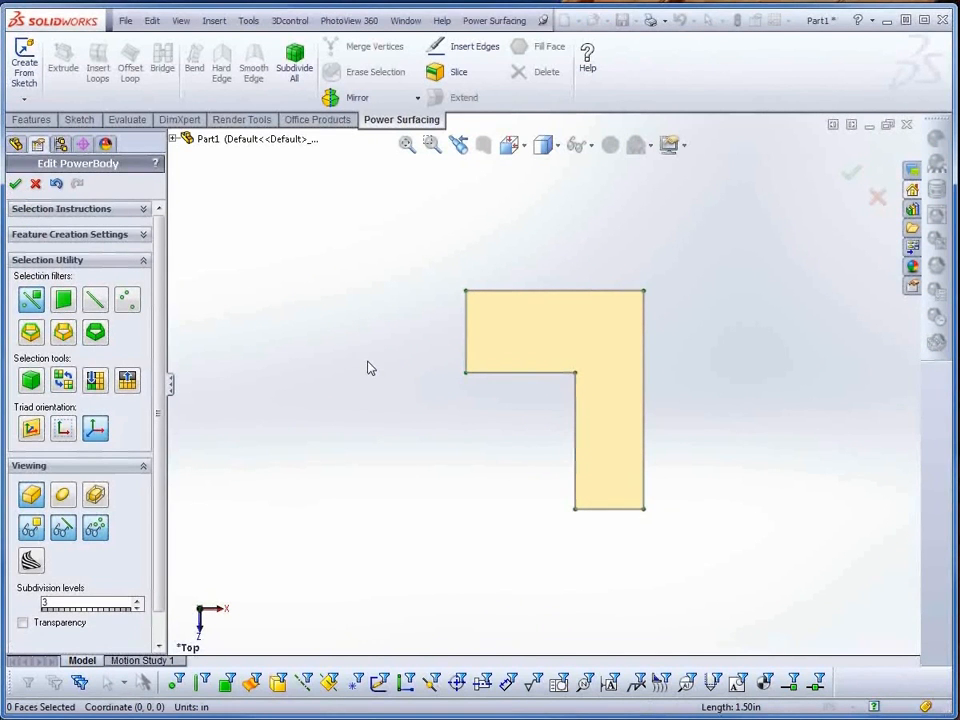
- Insert edges from the L-shape's inner corner to the opposite upper and outer edges, dividing it into four-sided faces
key("s")
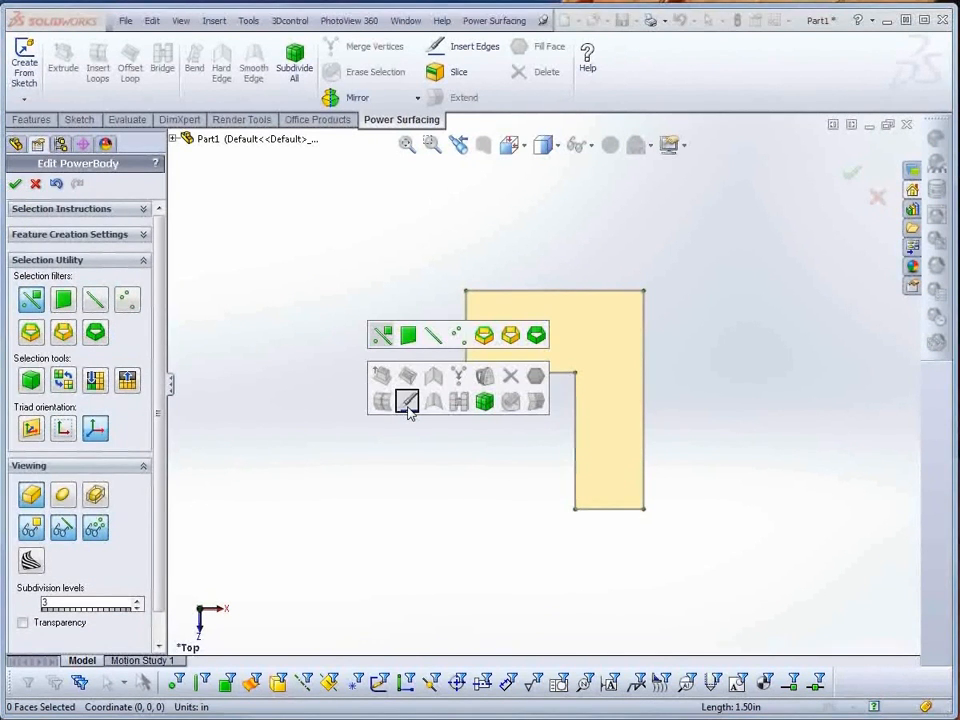
left_click(407, 402)
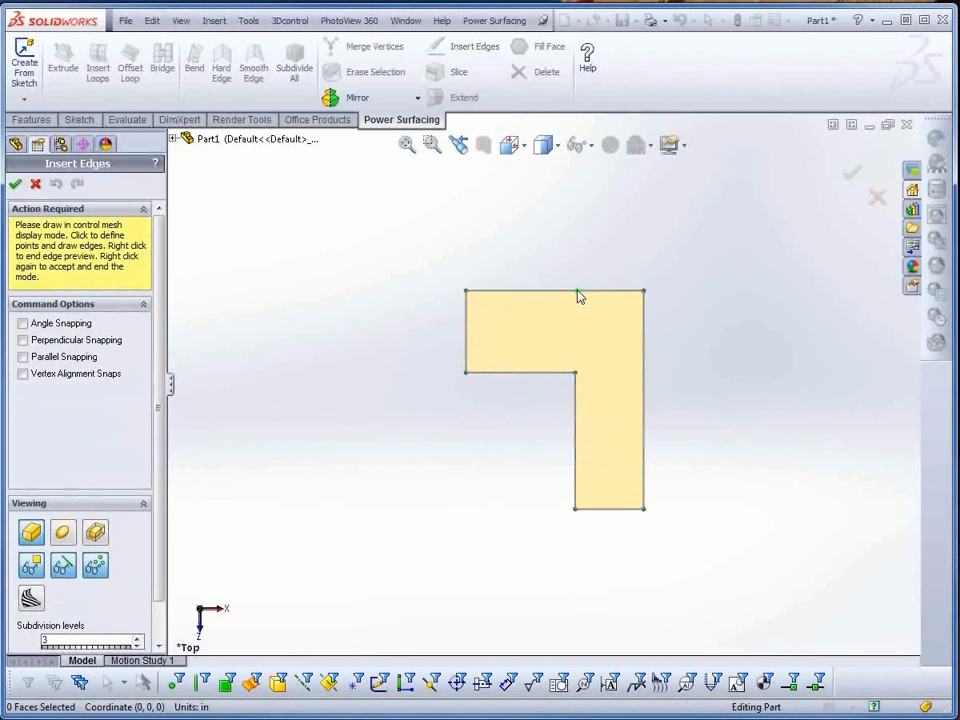
left_click(579, 291)
left_click(575, 372)
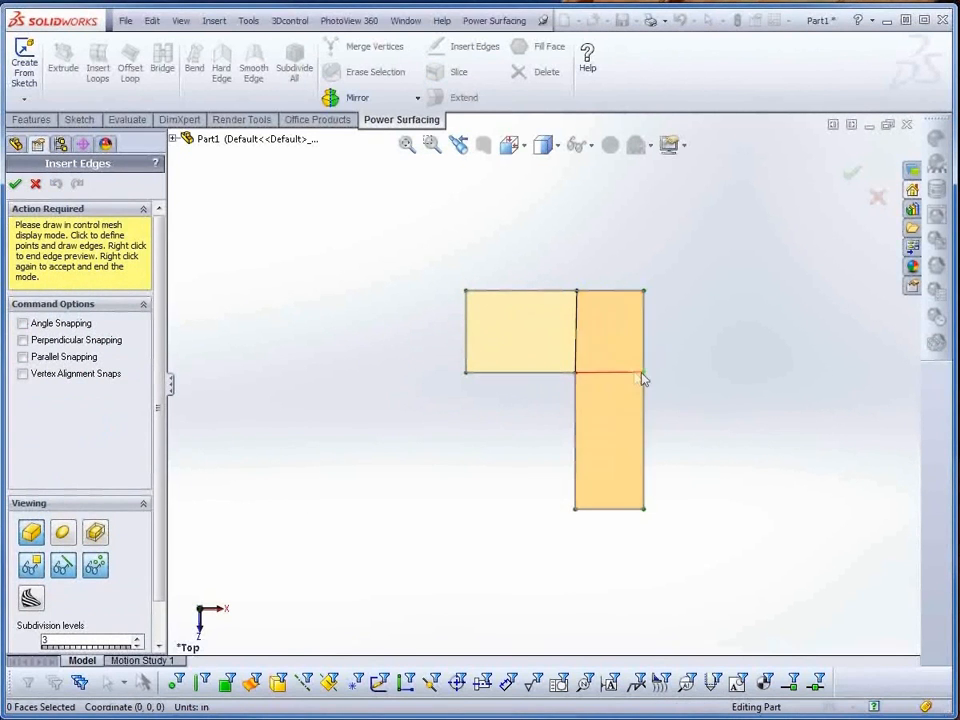
left_click(644, 373)
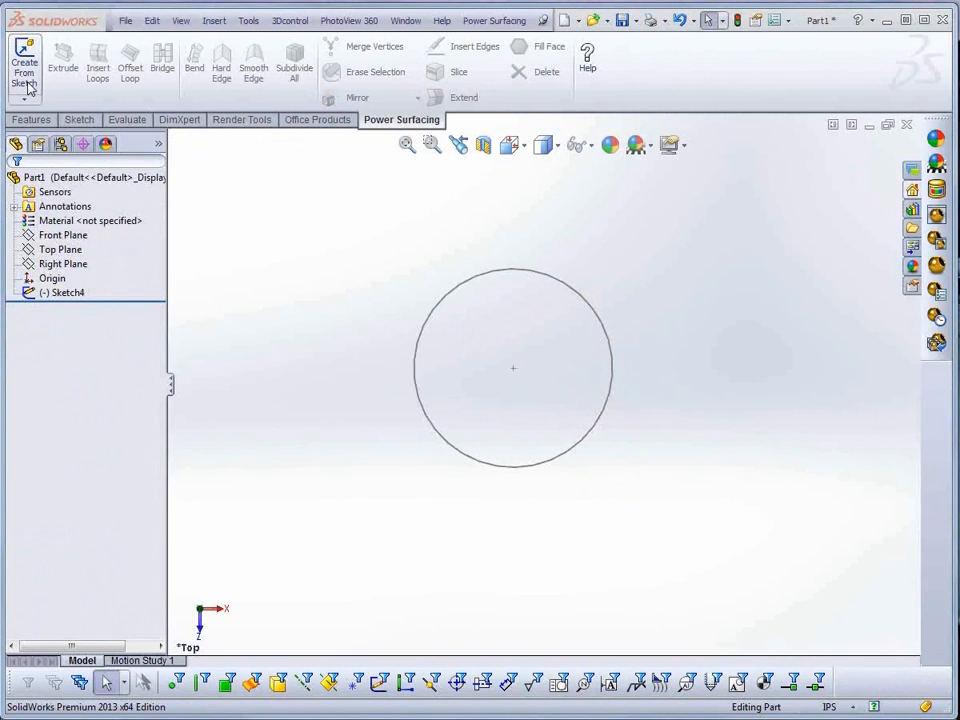
- Create a seven-sided flat SubD surface from the circle sketch by overriding the sample density, and display it smooth
left_click(25, 72)
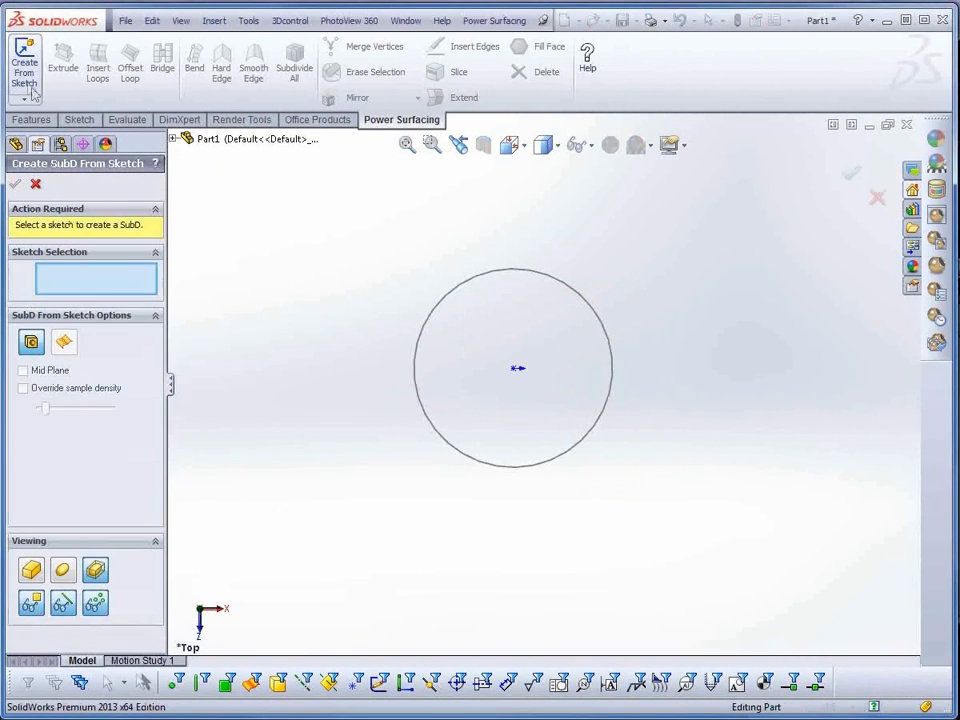
left_click(418, 396)
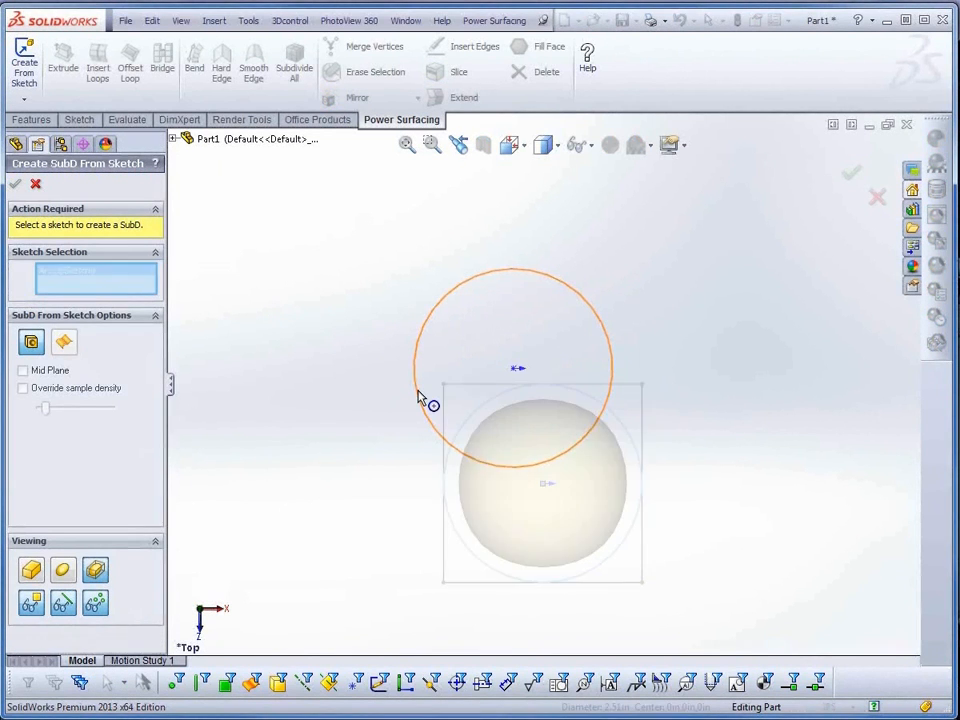
left_click(64, 344)
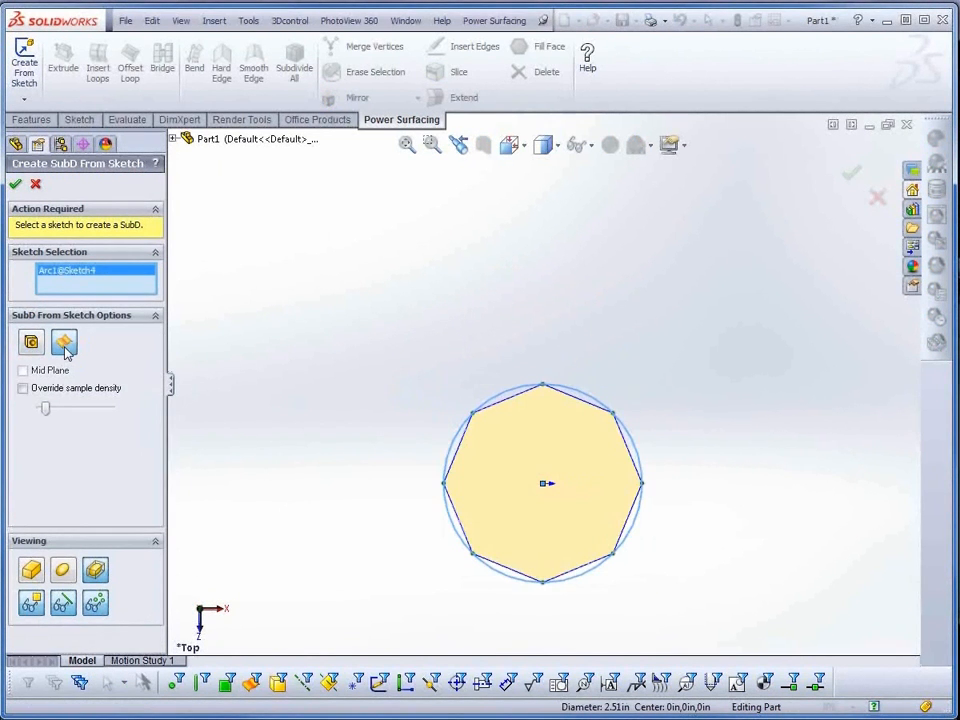
left_click(23, 388)
left_click_drag(46, 410, 47, 410)
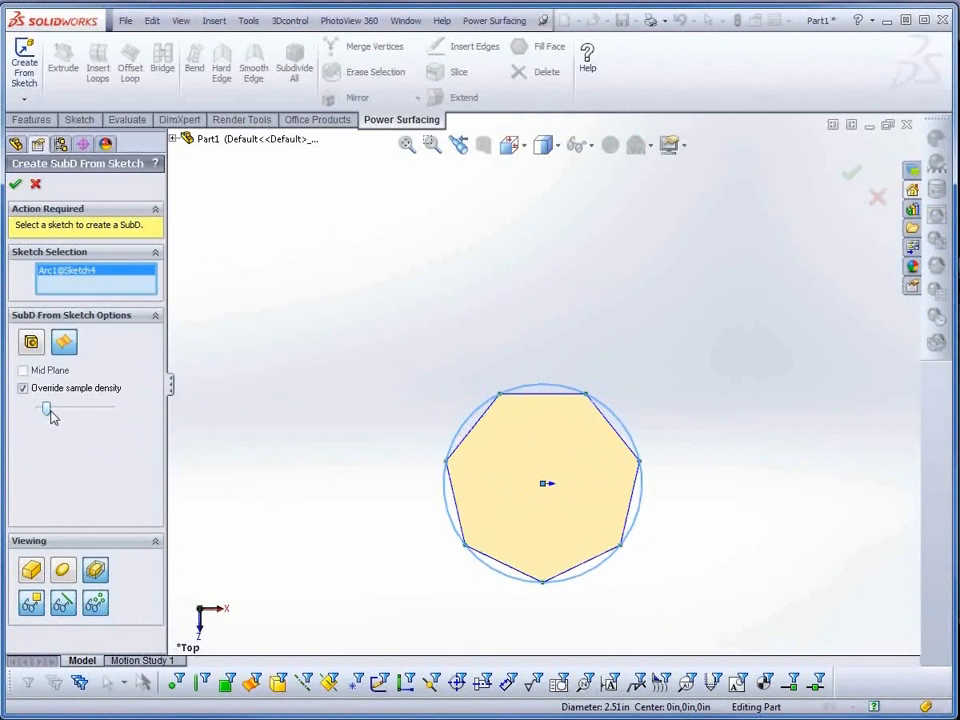
left_click(15, 184)
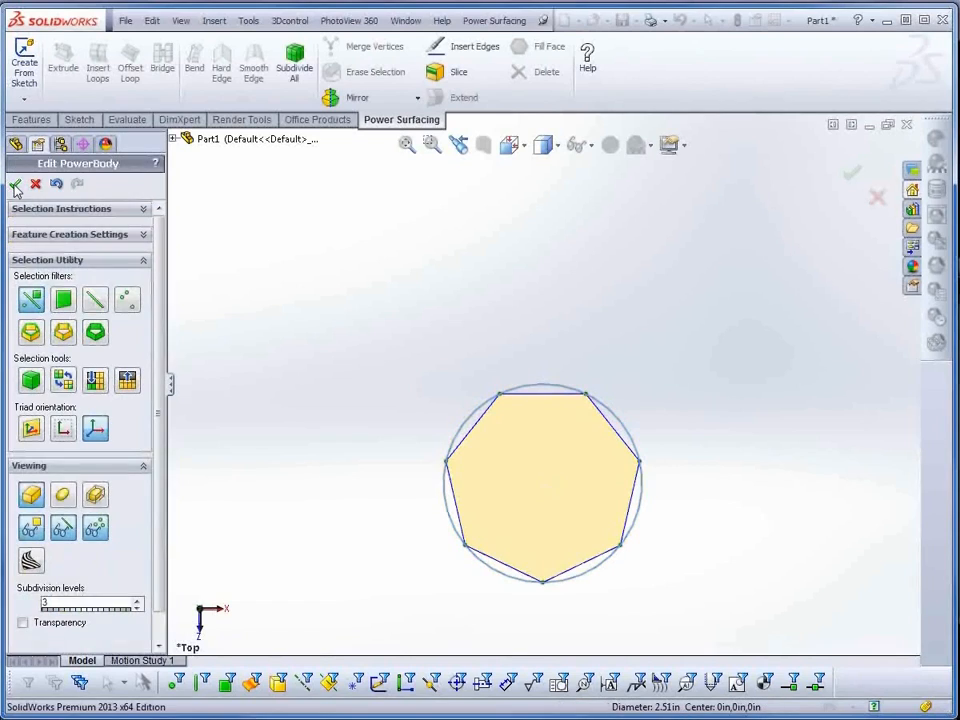
left_click(63, 496)
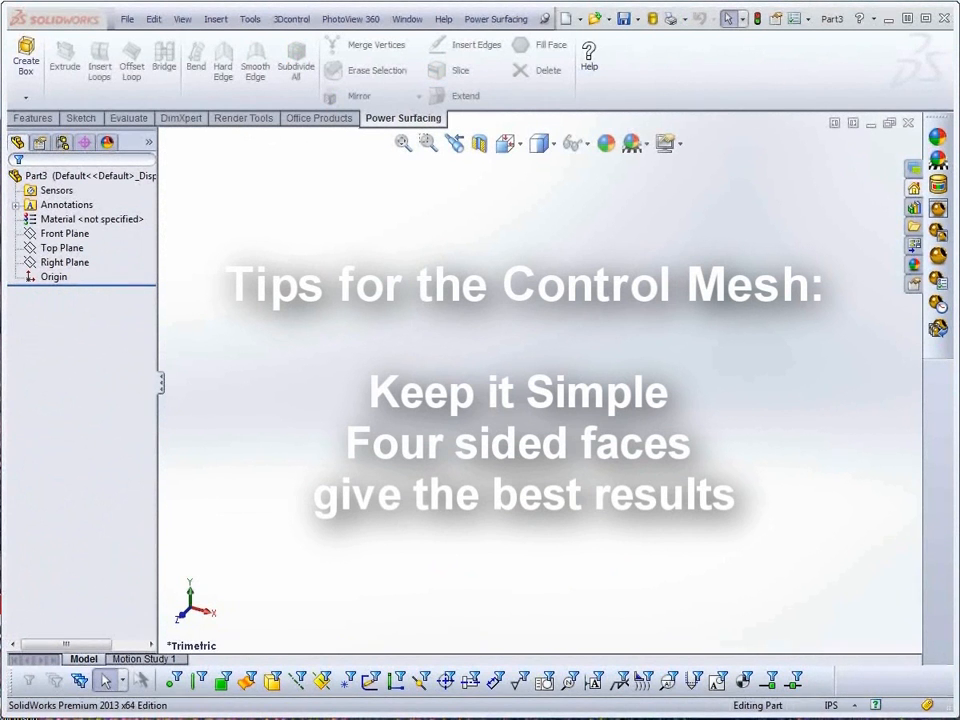
- Create a Power Surfacing box on the Top Plane, 3 in long, 3 in wide and 3 in high
left_click(25, 97)
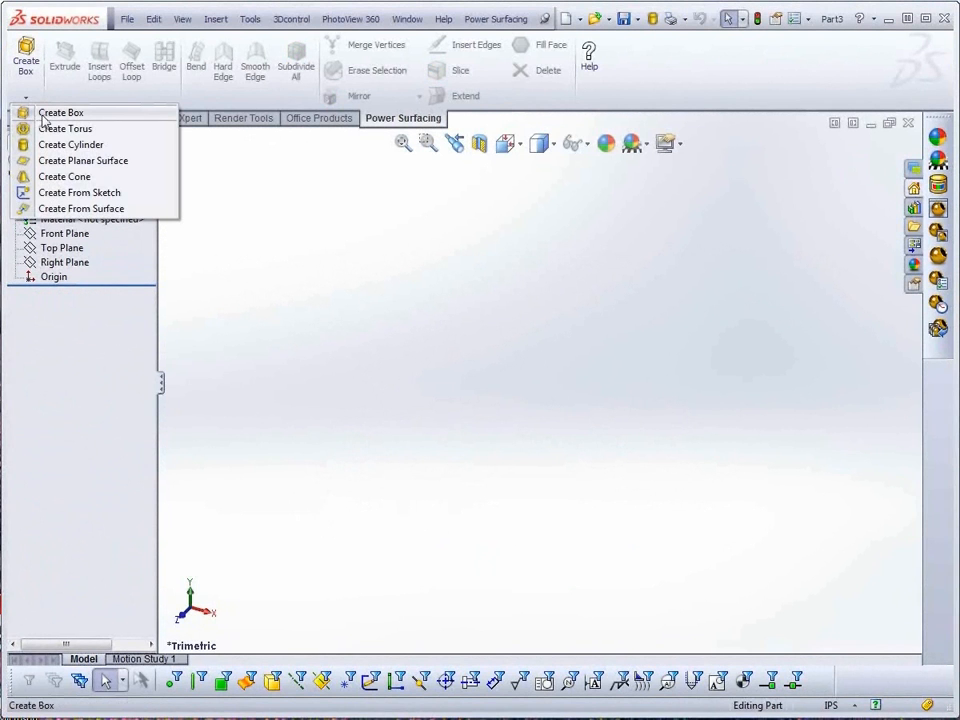
left_click(43, 116)
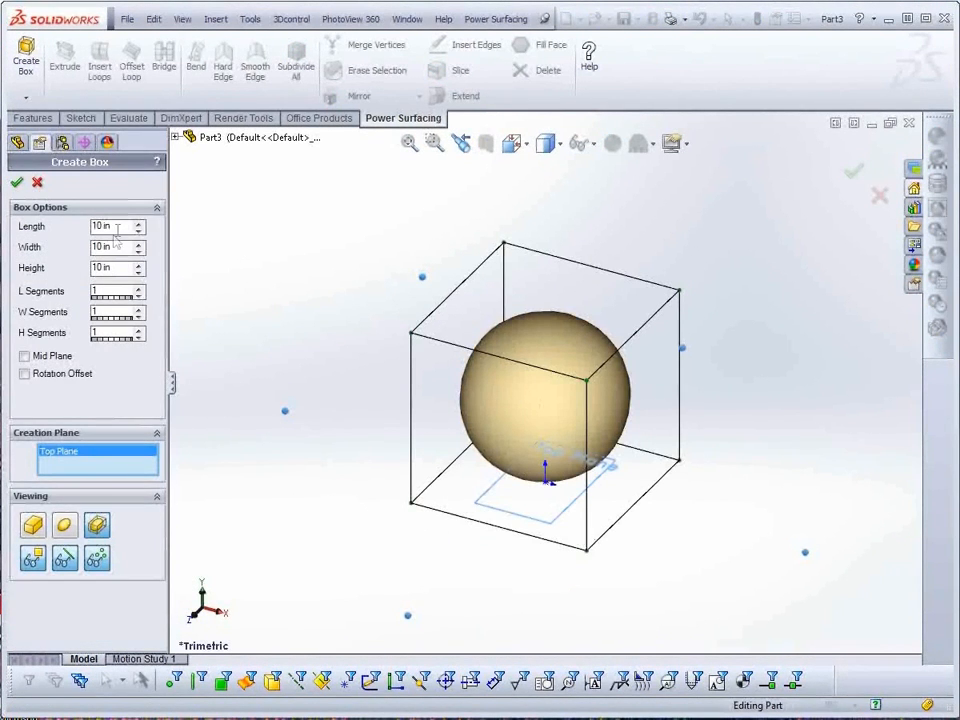
type("3")
key("Tab")
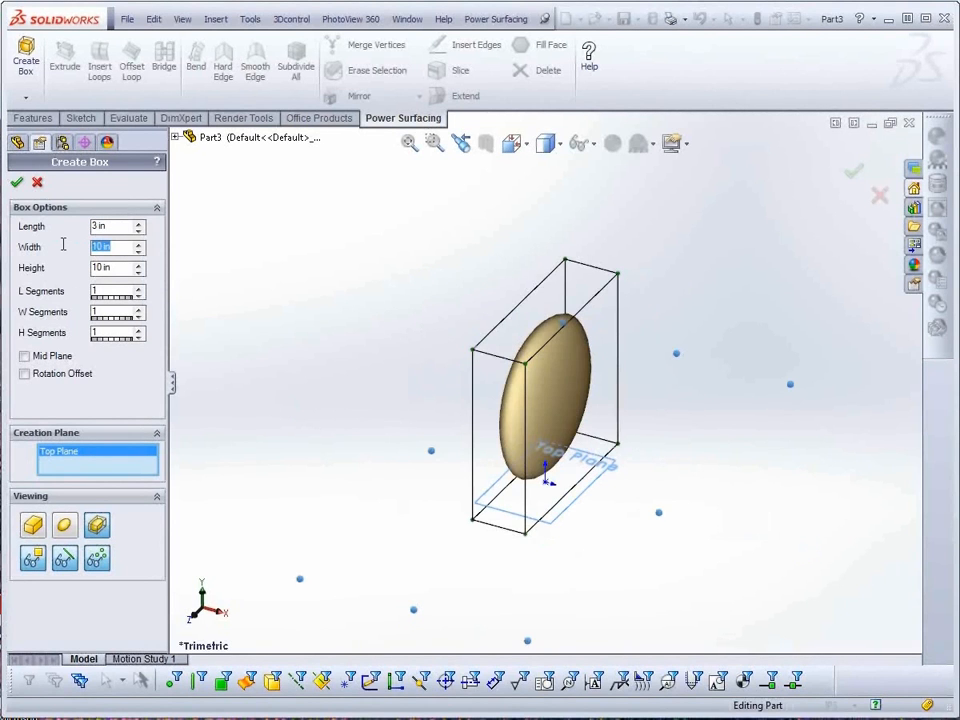
type("3")
key("Tab")
type("3")
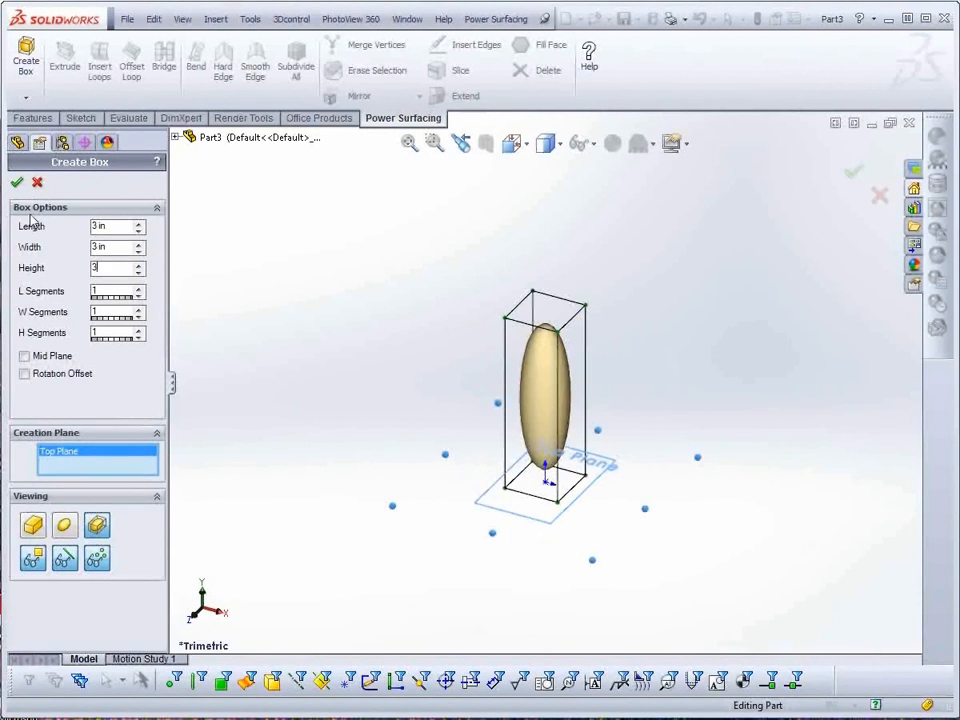
left_click(16, 183)
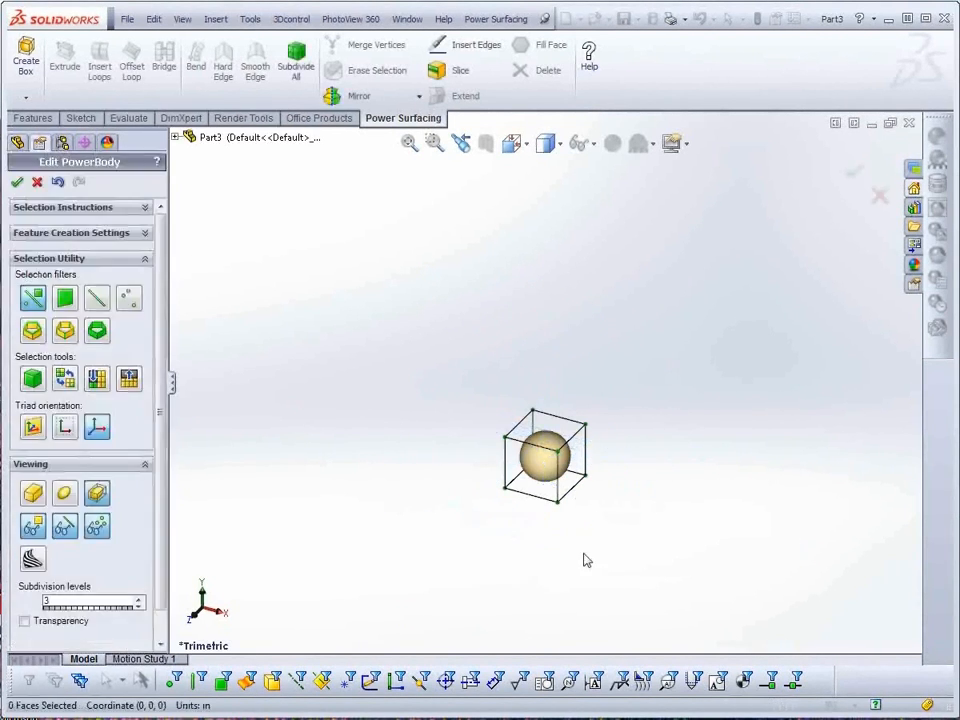
- Inspect the box displayed as its control mesh only and as the smooth surface only
scroll(545, 500, "down", 5)
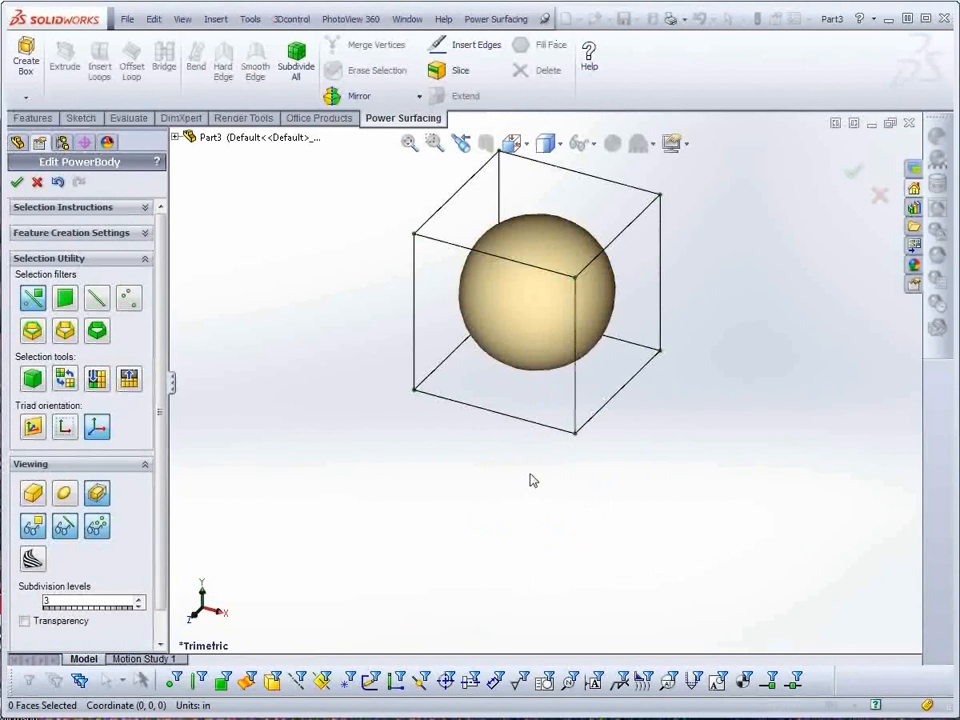
middle_click_drag(516, 459, 551, 548)
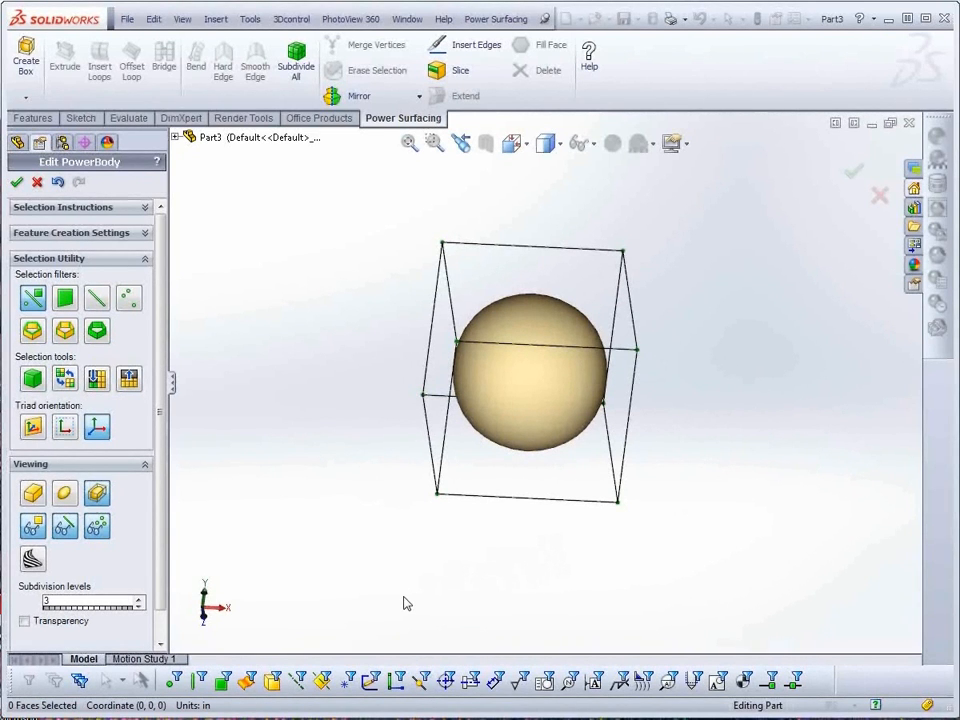
left_click(32, 497)
middle_click_drag(451, 604, 555, 600)
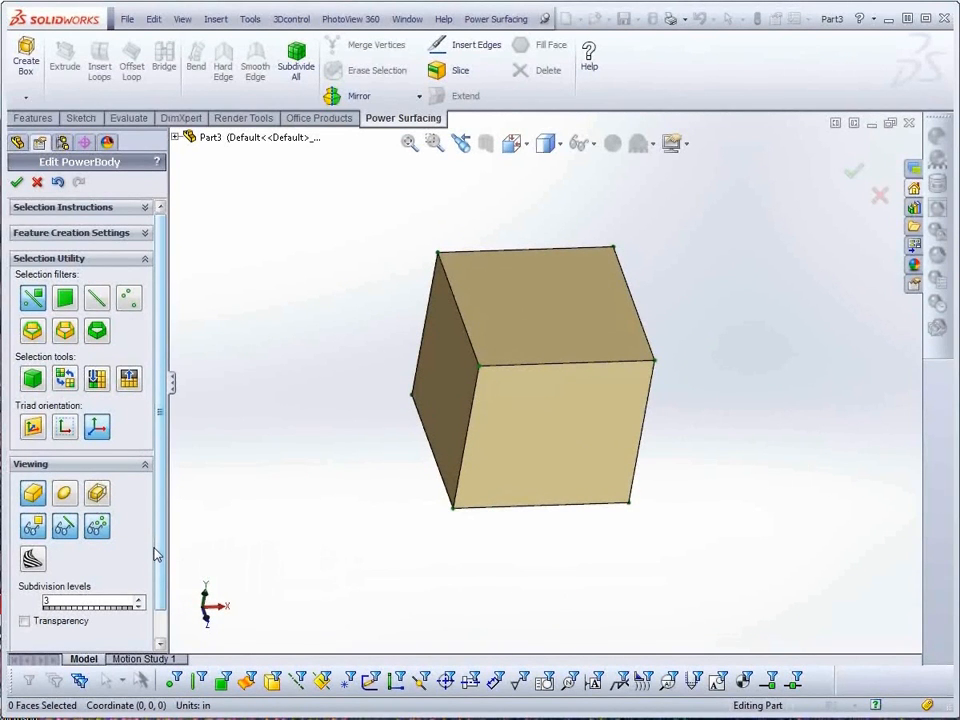
left_click(66, 495)
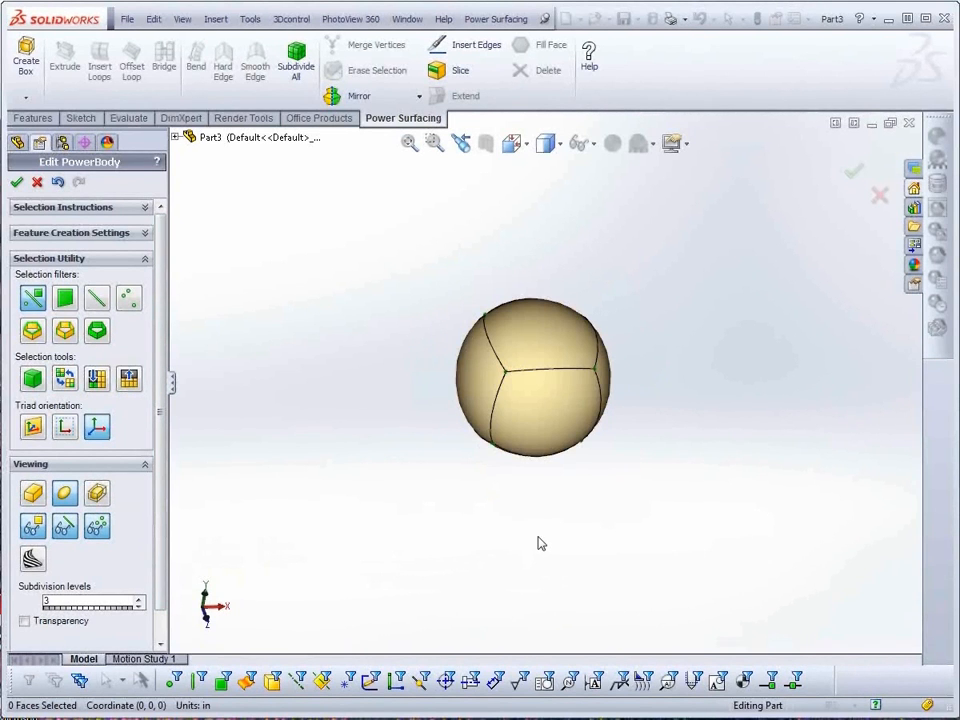
mouse_move(541, 543)
middle_mouse_down()
mouse_move(538, 422)
mouse_move(544, 501)
mouse_move(532, 566)
mouse_move(534, 544)
middle_mouse_up()
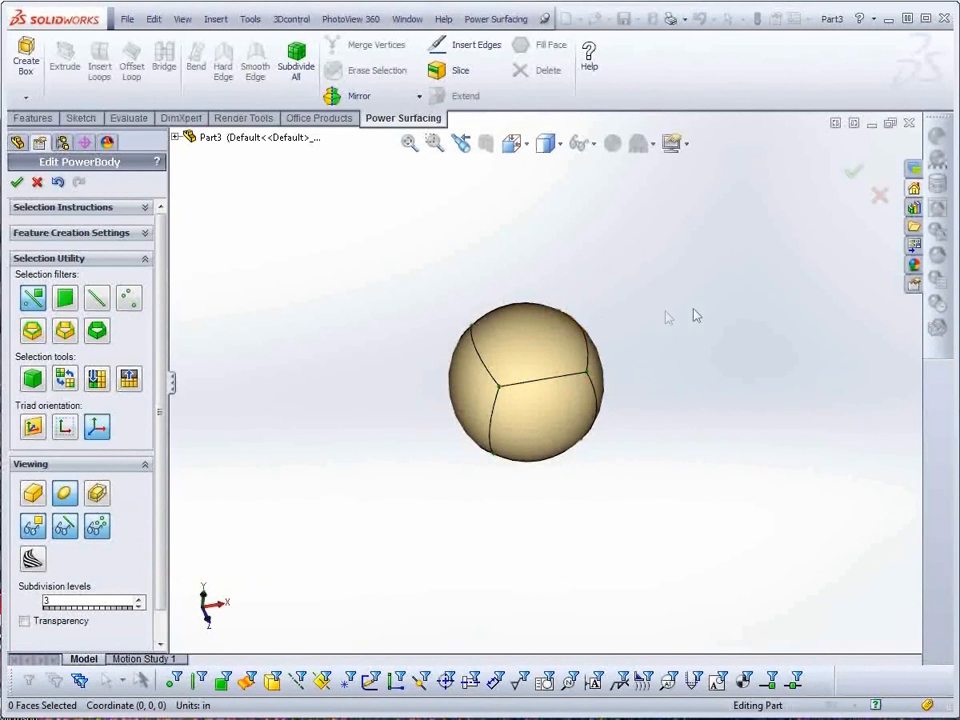
- Display the control mesh together with the smooth body and lower the subdivision levels to 2
left_click(98, 494)
middle_click_drag(340, 505, 407, 561)
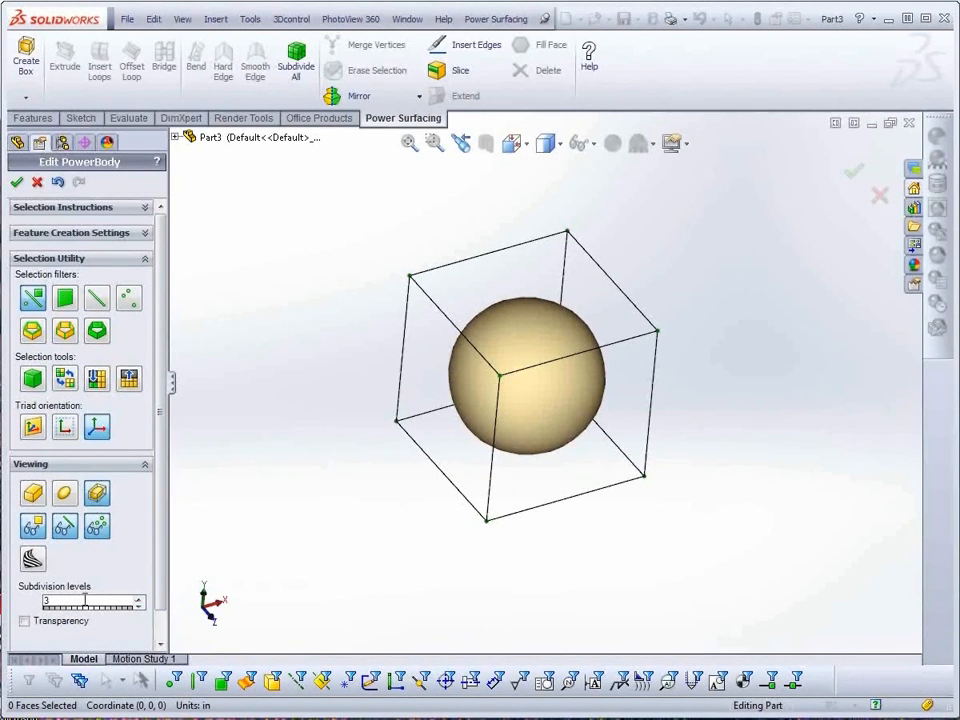
left_click(139, 606)
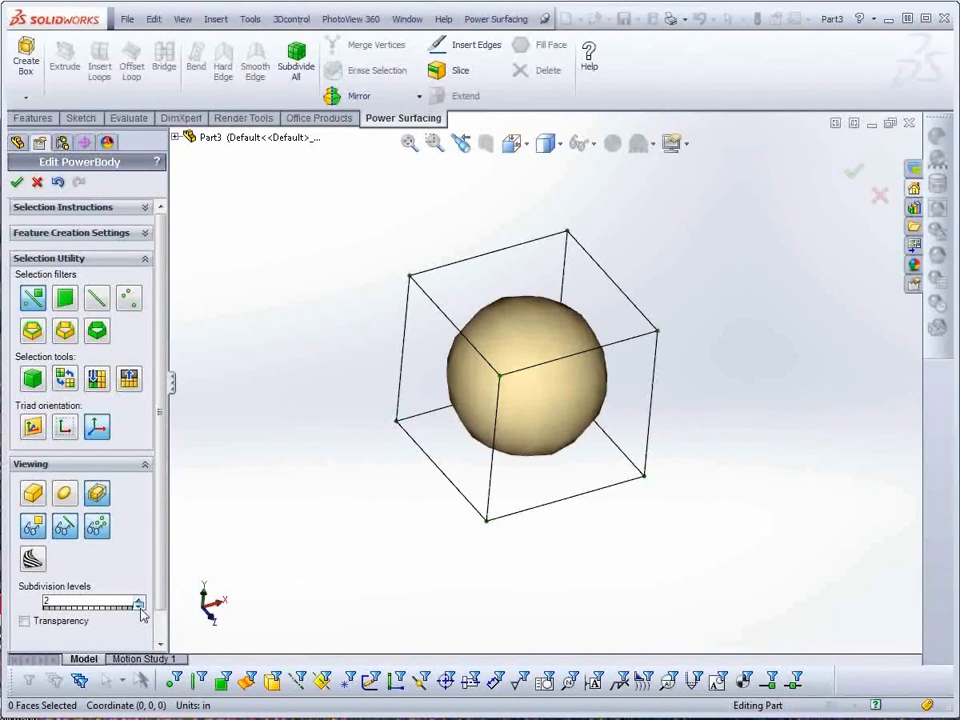
- Lower the box's subdivision levels to 0, raise them again to compare the smoothness, and set them to 3
left_click(139, 606)
left_click(139, 606)
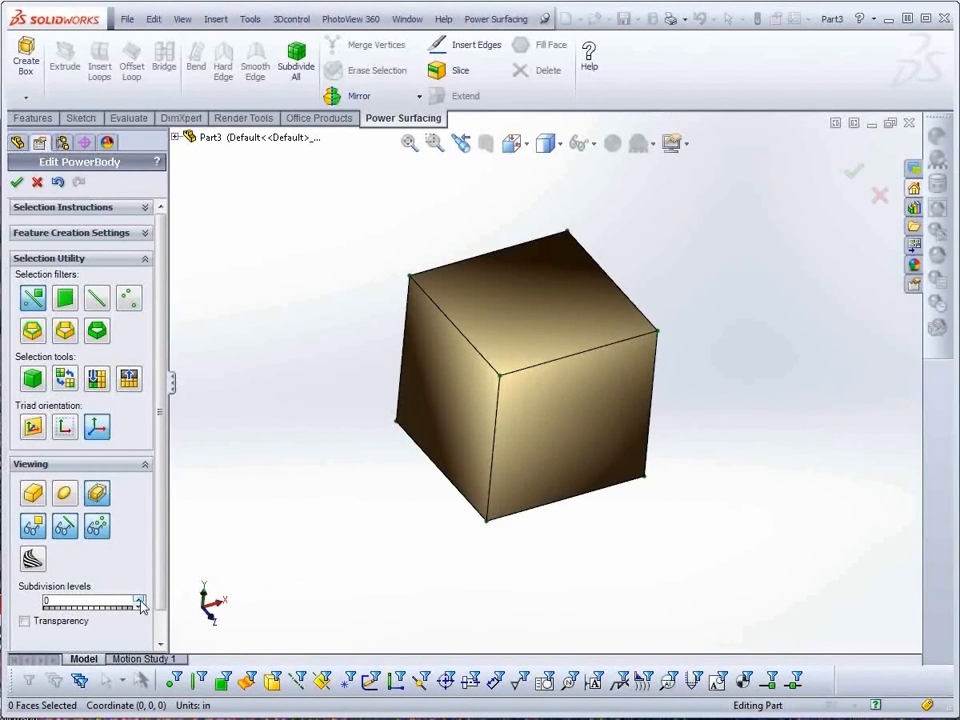
left_click(139, 602)
left_click(139, 601)
left_click(139, 601)
left_click(139, 601)
left_click(139, 601)
left_click(140, 607)
left_click(140, 607)
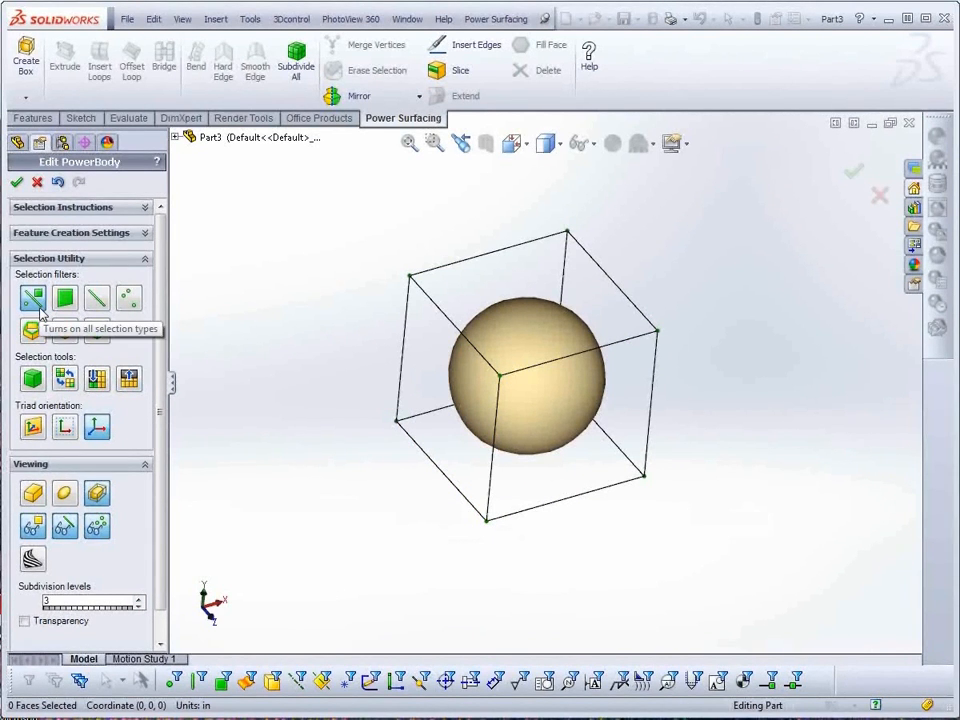
- Select a lower corner vertex, a vertical edge and a side face of the box one after another
left_click(397, 421)
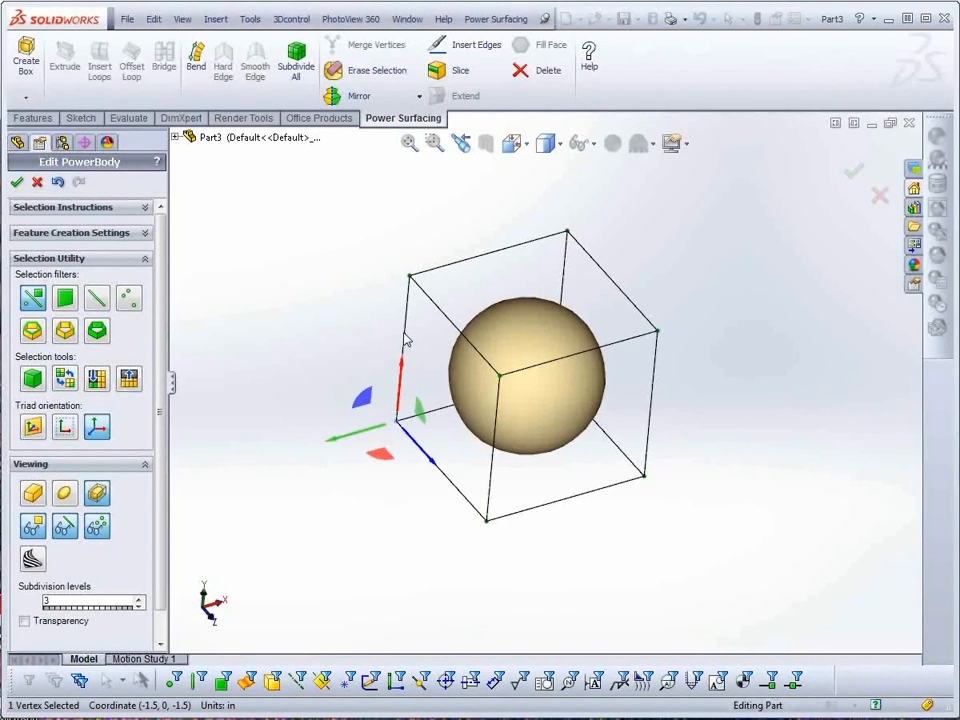
key("Escape")
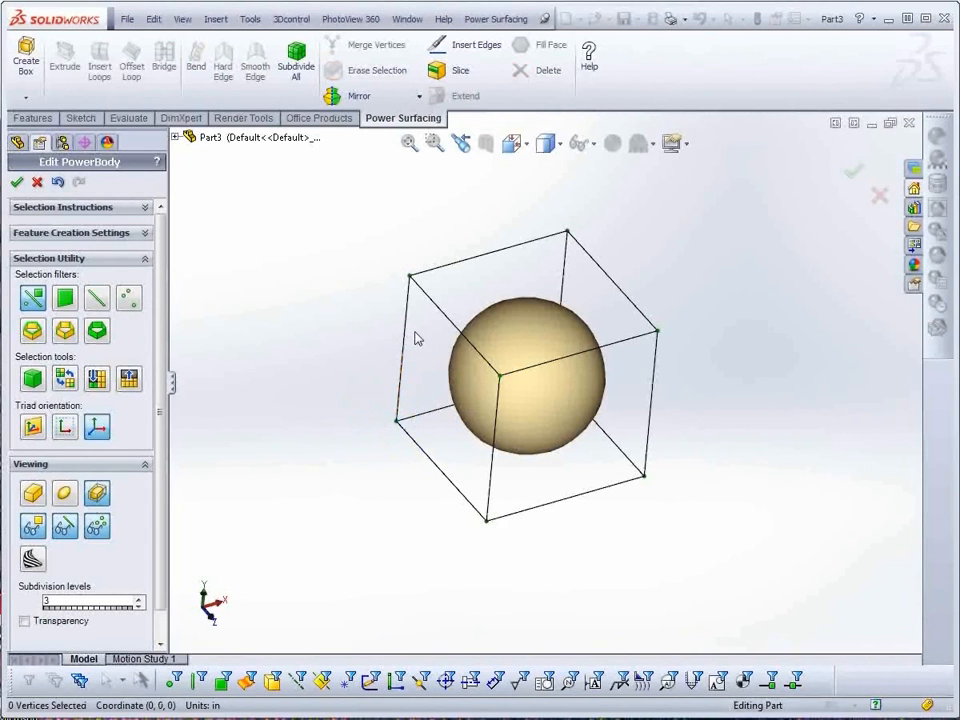
left_click(406, 340)
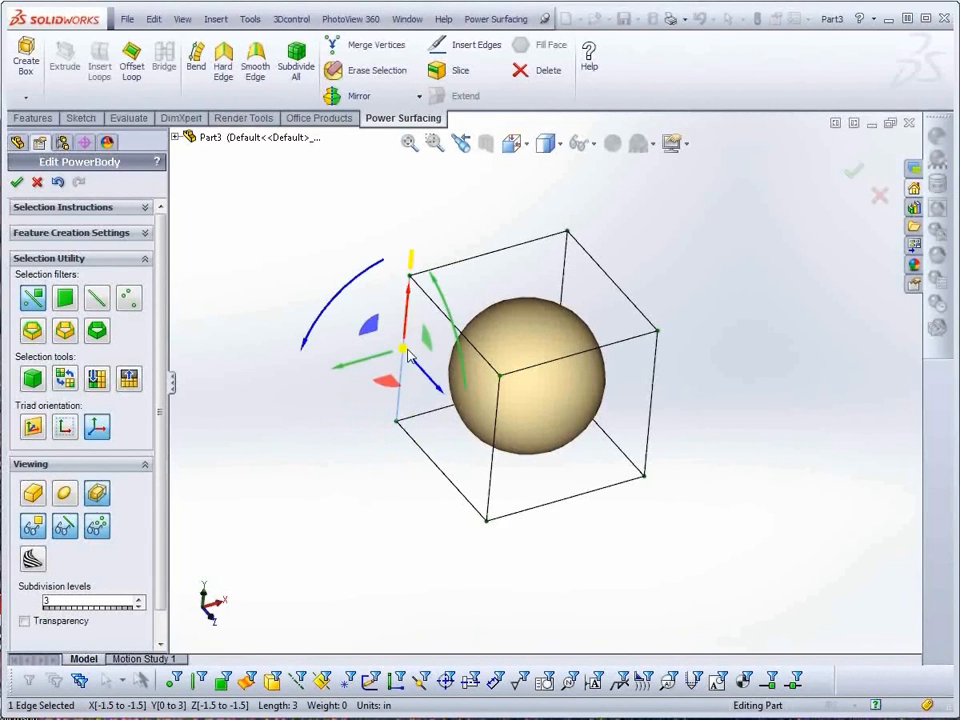
left_click(465, 420)
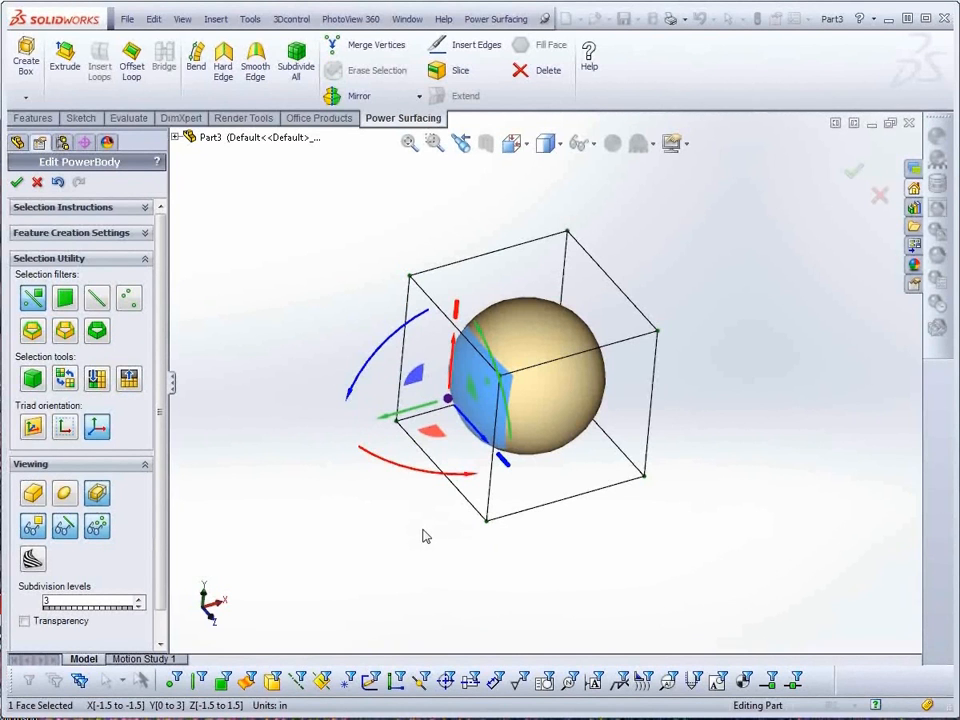
- Add and remove faces individually in the face selection, and extend it with selection boxes to all six faces
left_click(533, 450)
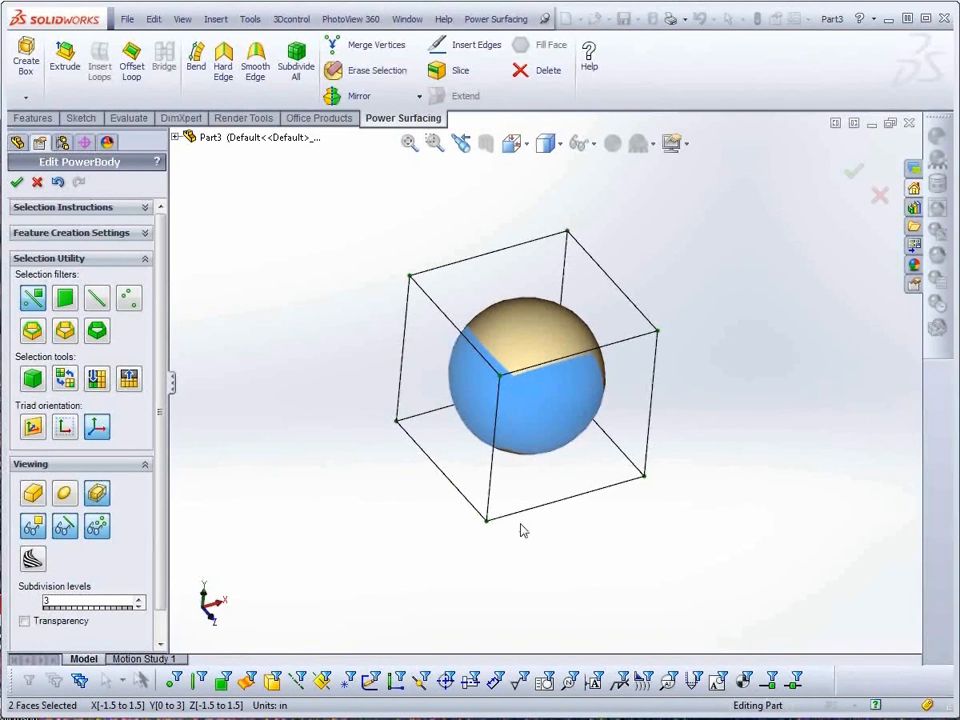
middle_click_drag(520, 530, 484, 495)
left_click(549, 421)
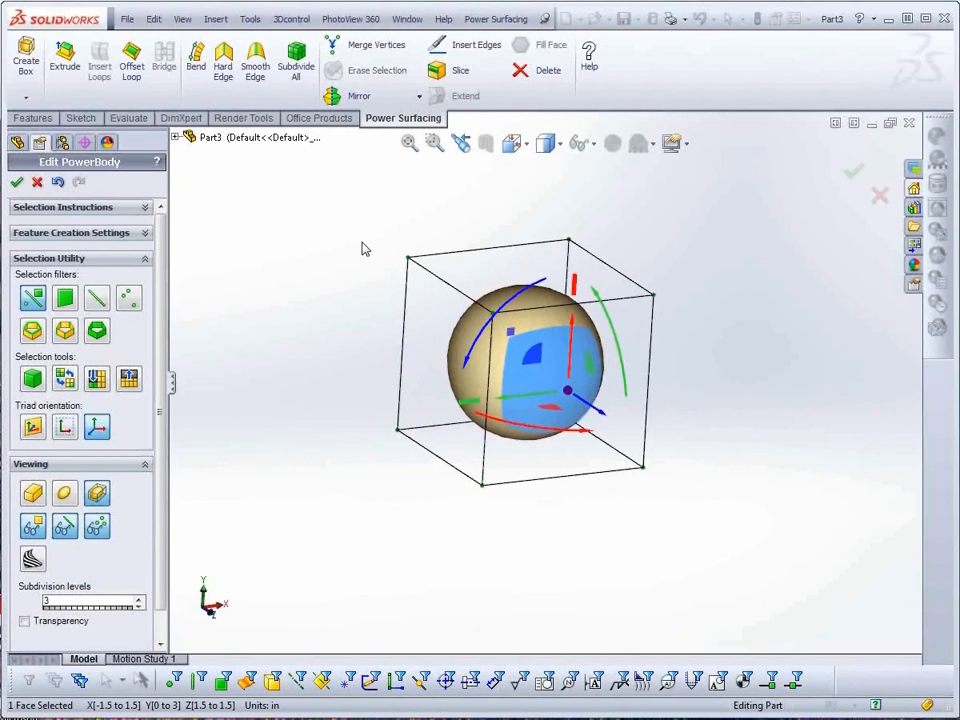
left_click_drag(362, 242, 540, 530, "shift")
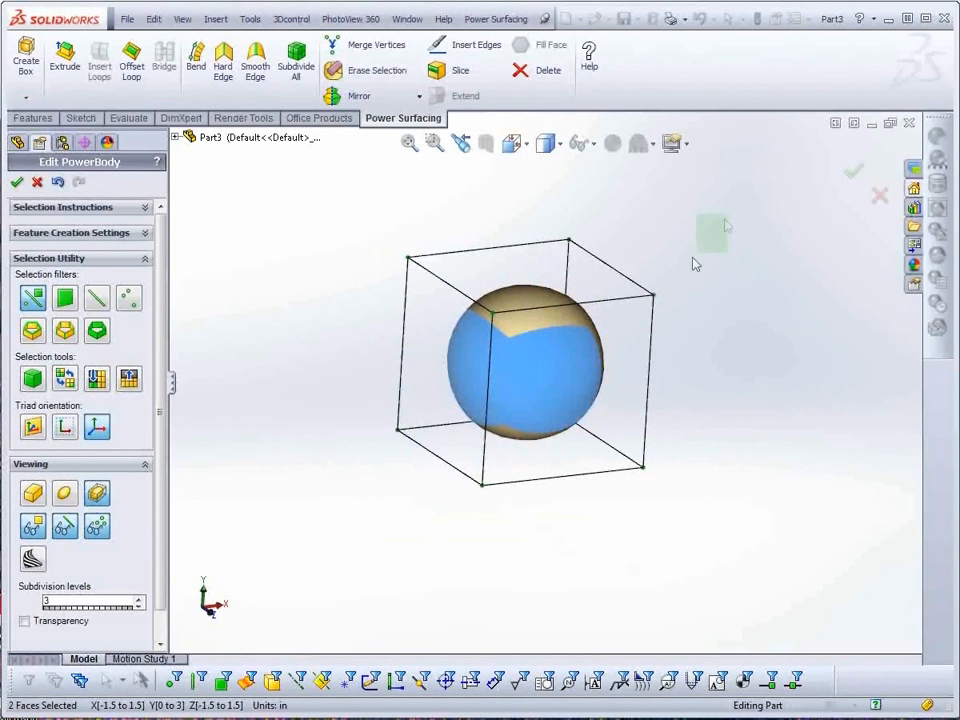
left_click_drag(669, 214, 542, 555, "shift")
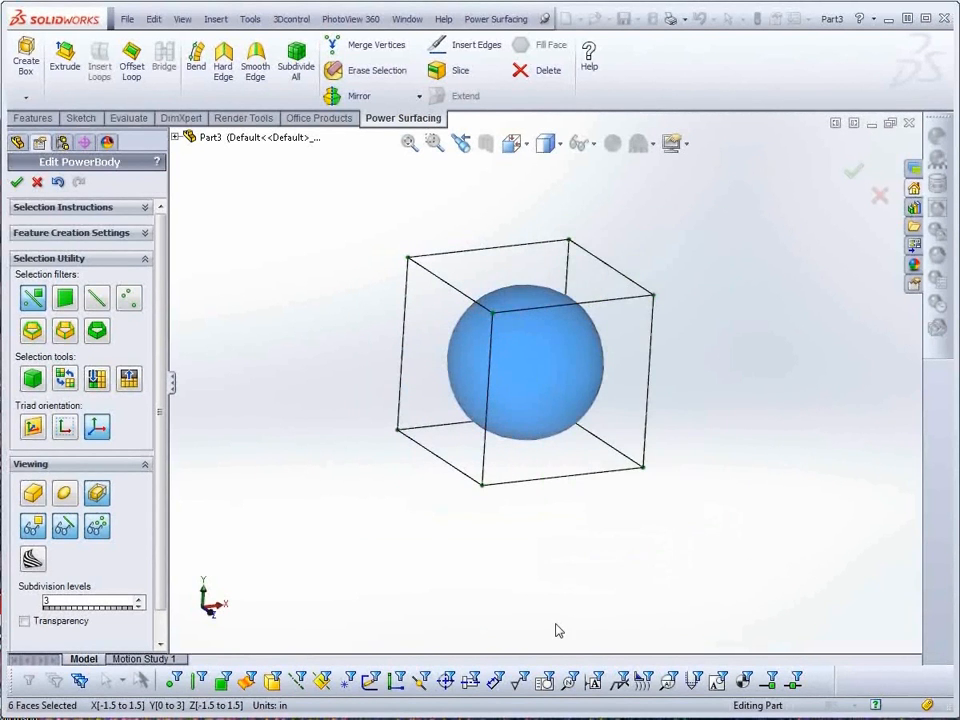
- Select front edges of the control mesh, adding and removing edges, show the context commands, and clear the selection
middle_click_drag(536, 521, 525, 551)
left_click(524, 516)
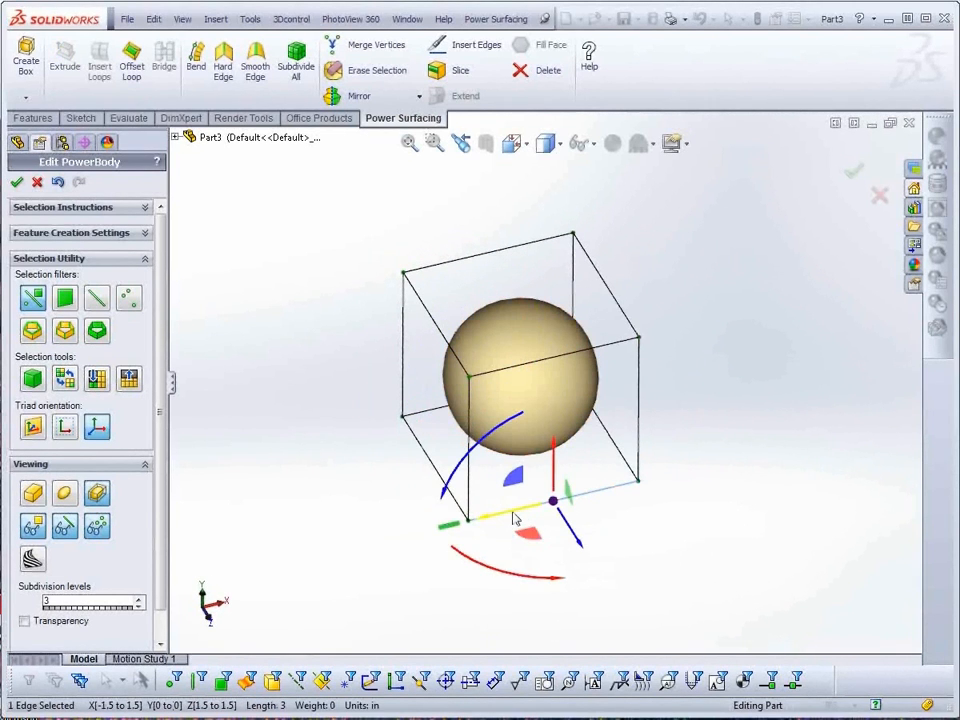
key("Escape")
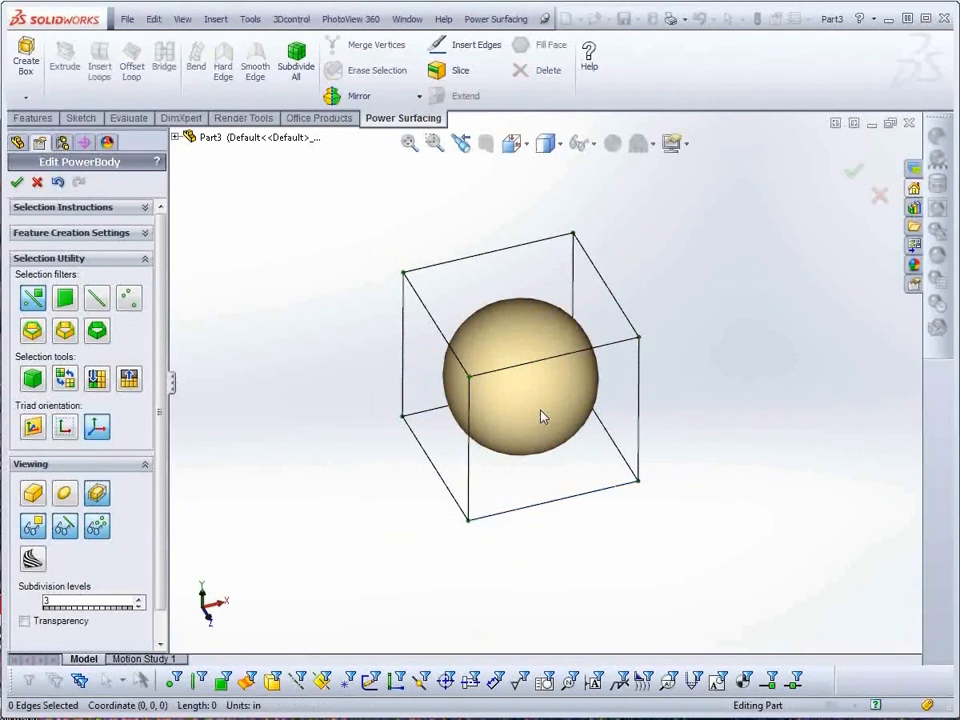
left_click(474, 428)
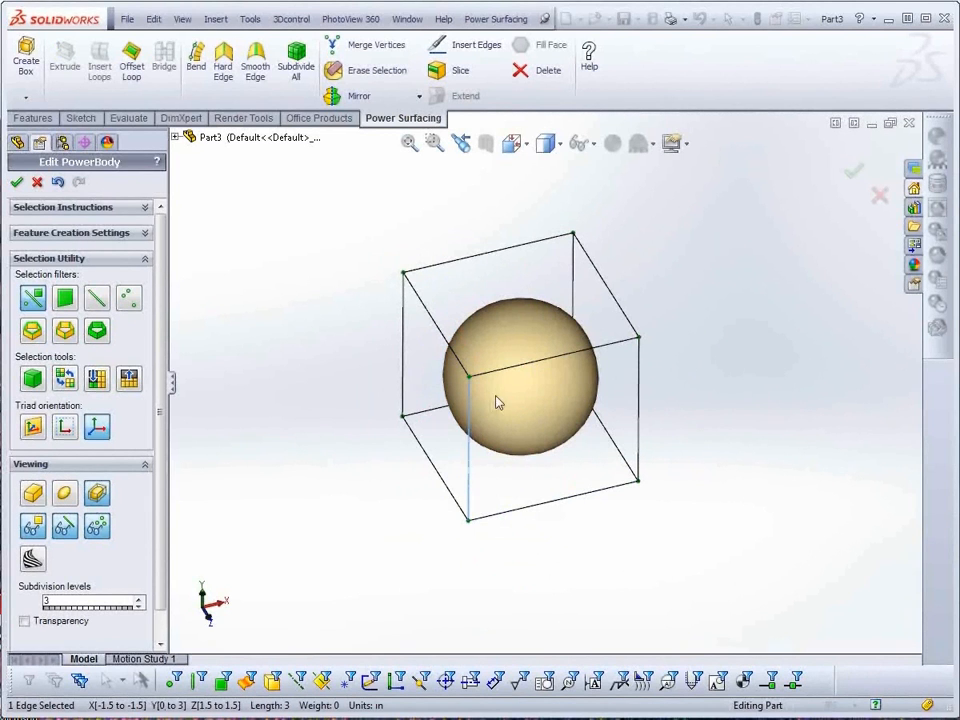
left_click(521, 379, "ctrl")
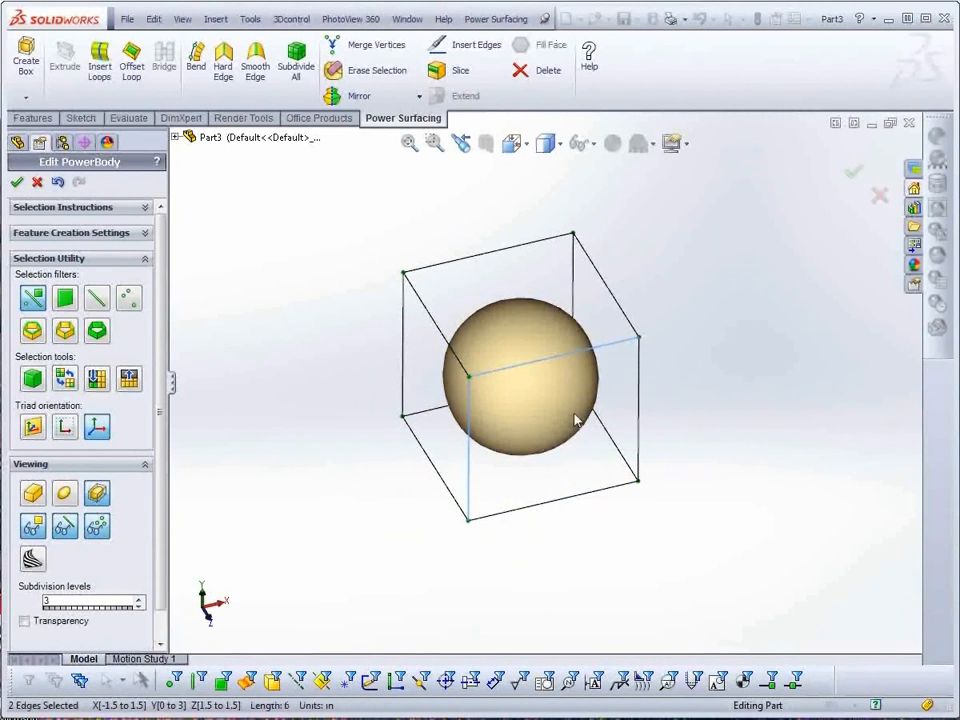
left_click(474, 491, "ctrl")
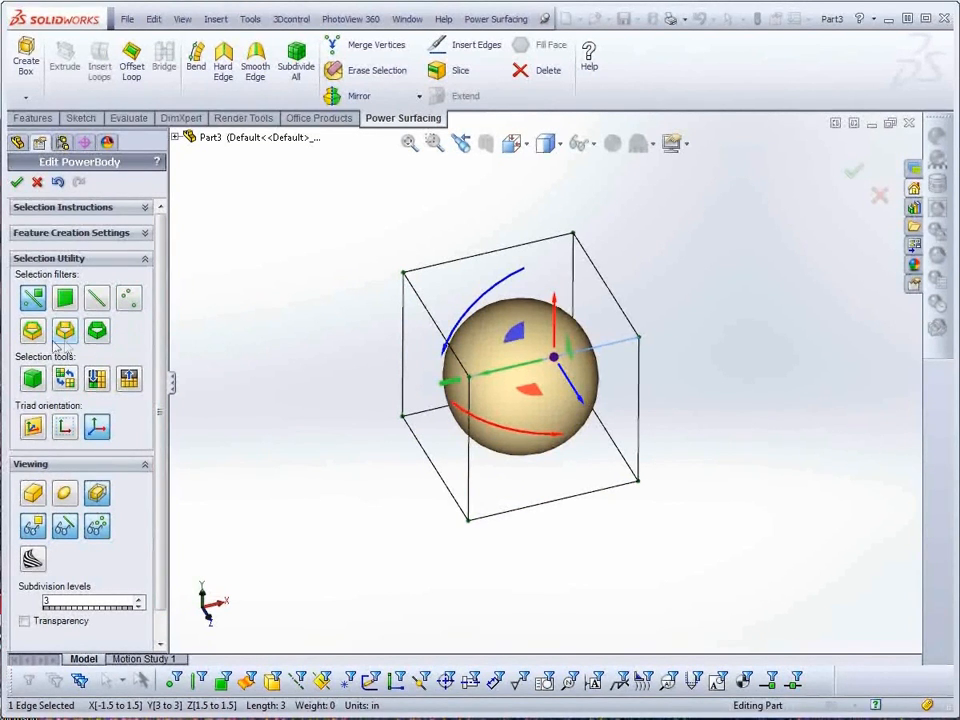
right_click(259, 490)
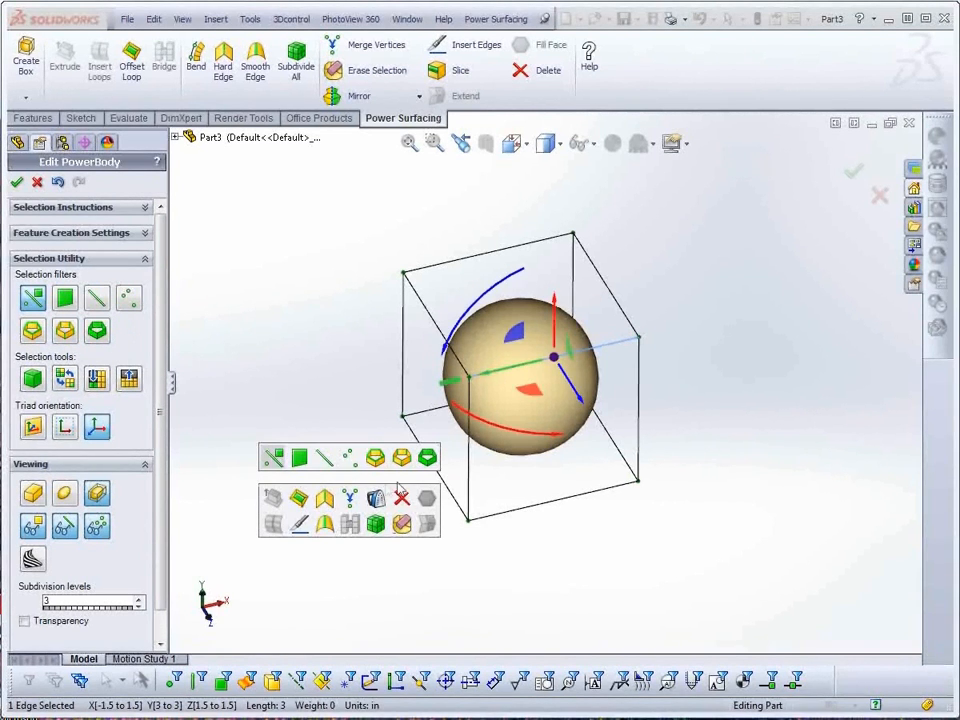
left_click(240, 481)
- Extrude the box's top face upward about 2.82 in, with a scale of about 0.47 and an angle of about -0.2°
middle_click_drag(425, 523, 413, 599, "ctrl")
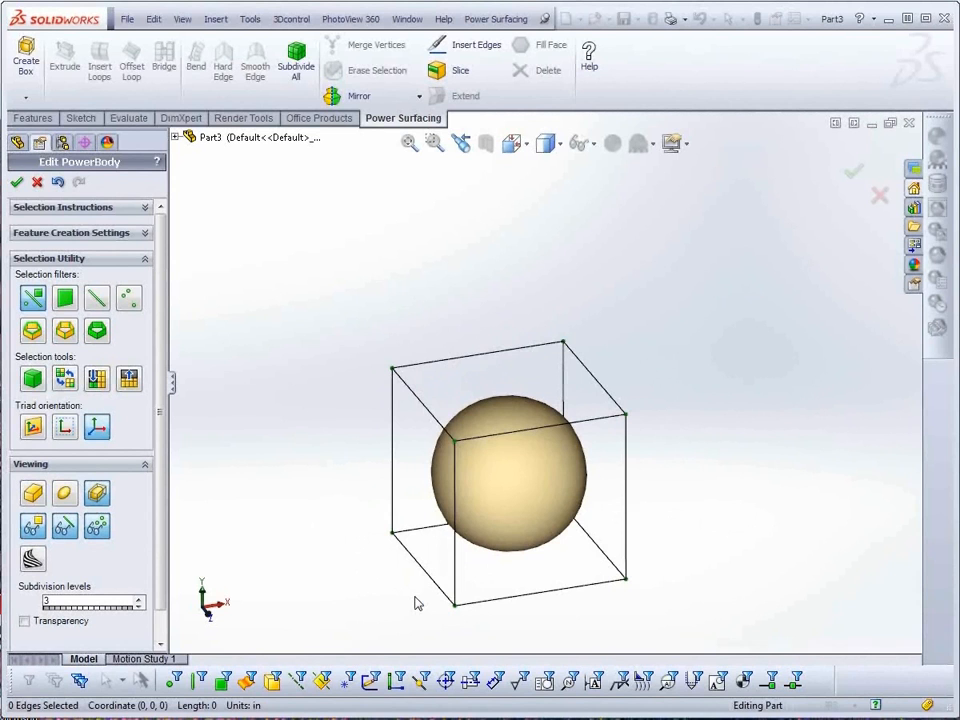
left_click(520, 450)
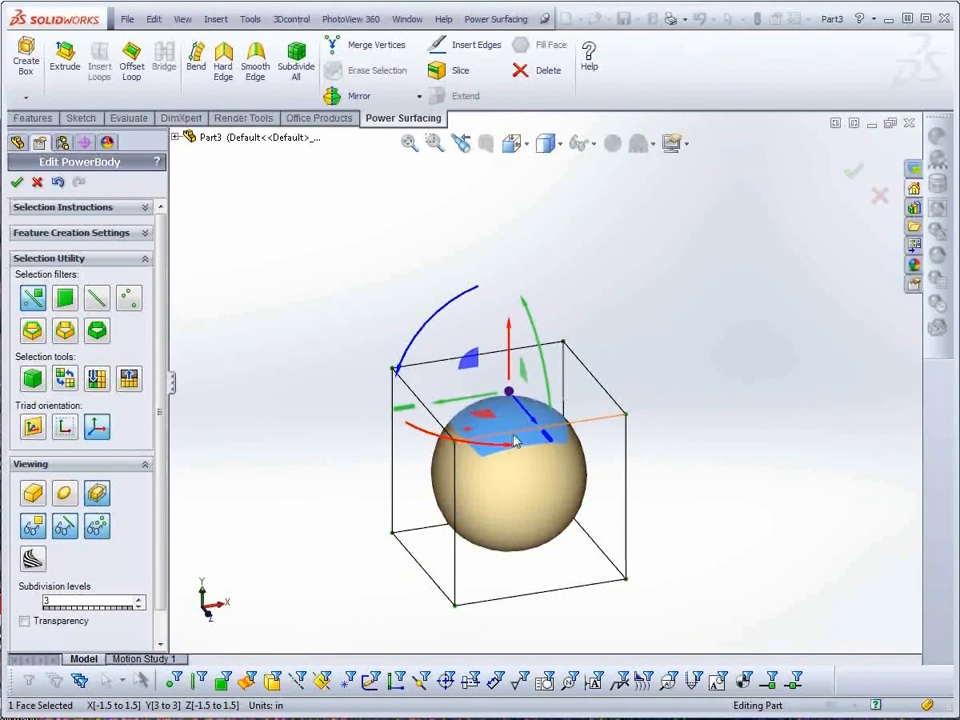
key("s")
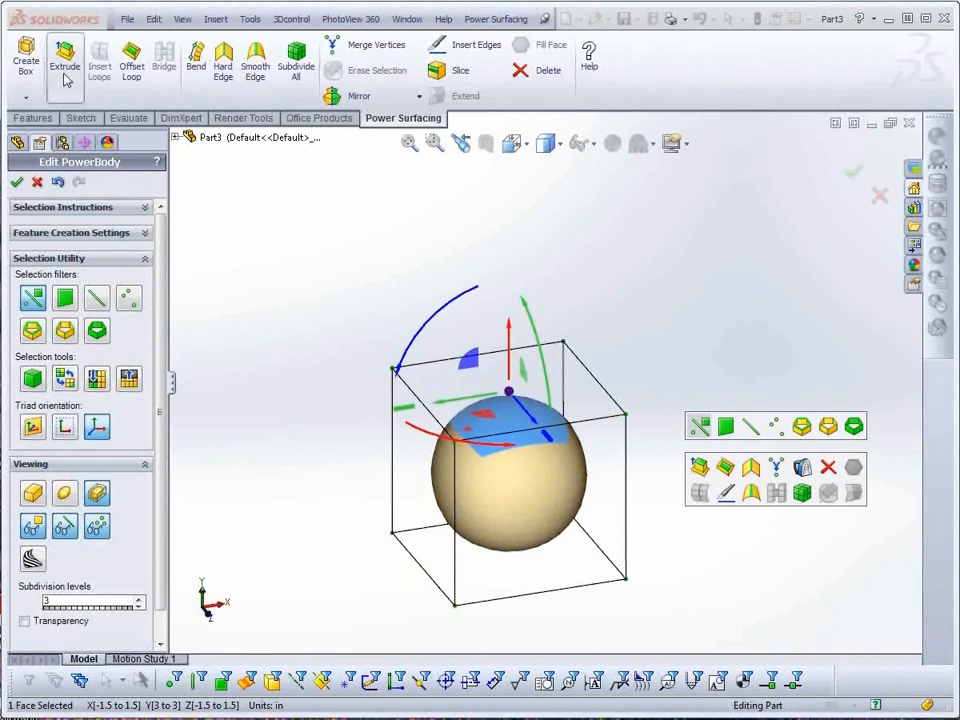
left_click(699, 467)
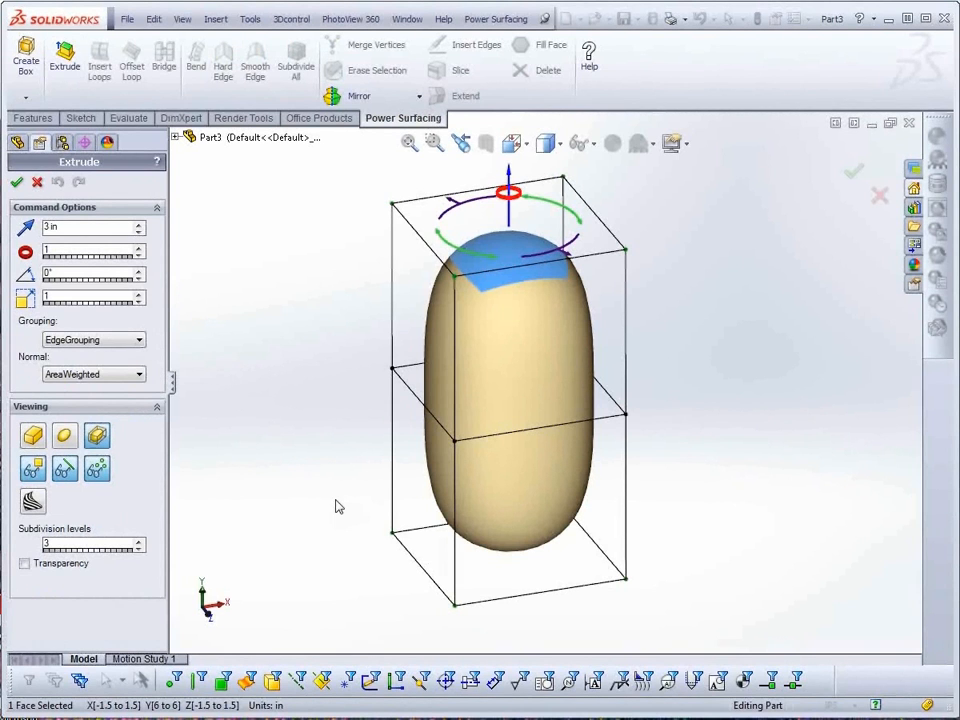
scroll(336, 500, "up", 1)
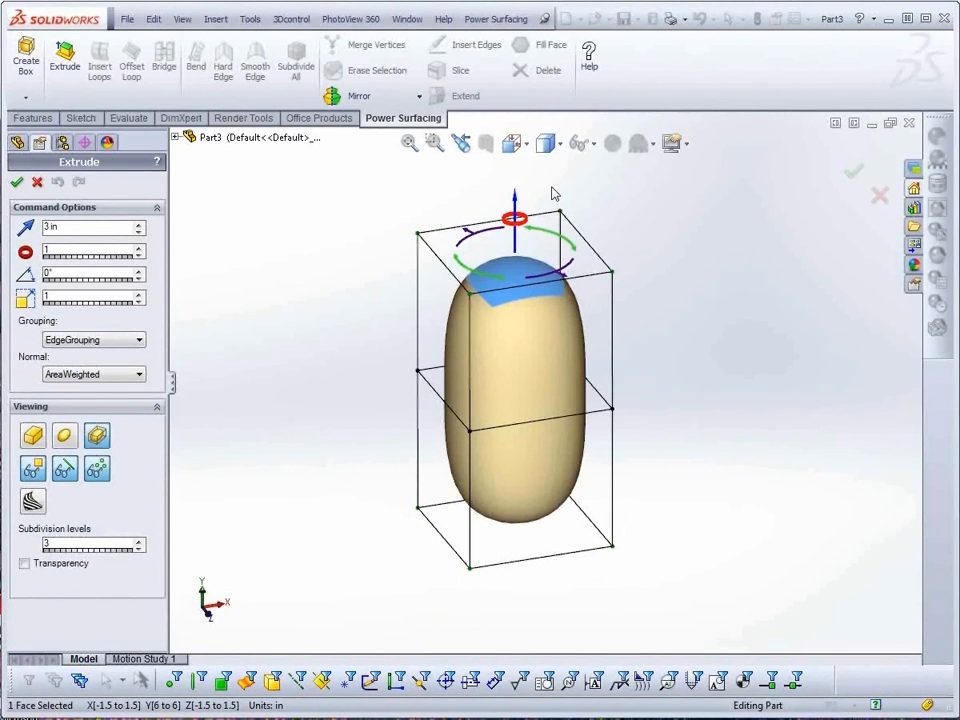
mouse_move(515, 200)
left_mouse_down()
mouse_move(517, 168)
mouse_move(513, 300)
mouse_move(510, 216)
left_mouse_up()
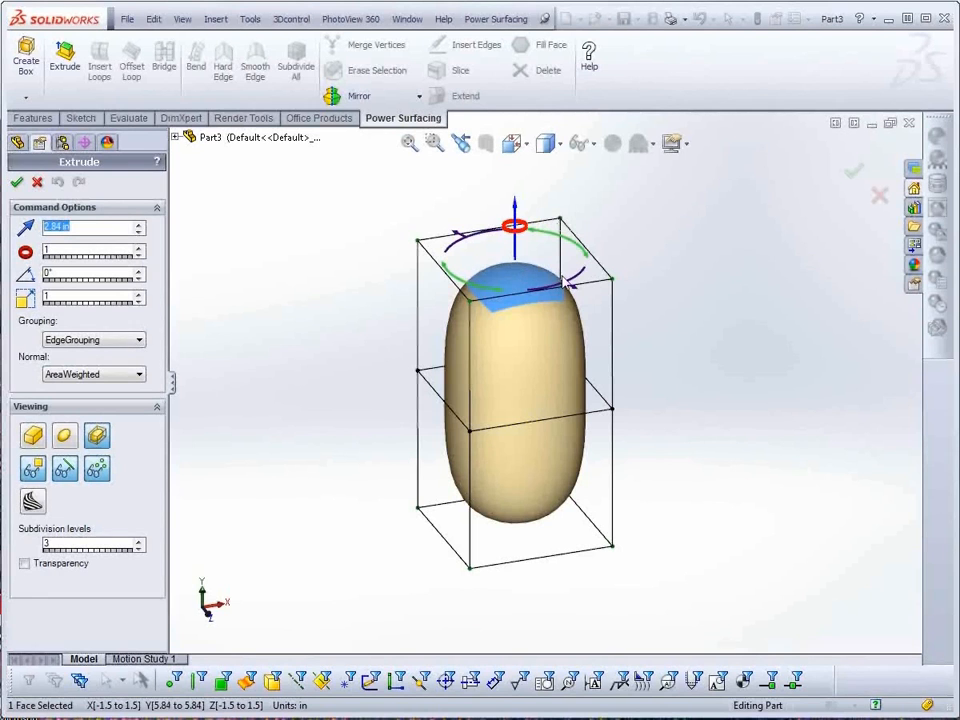
left_click_drag(565, 283, 540, 224)
left_click_drag(580, 260, 585, 254)
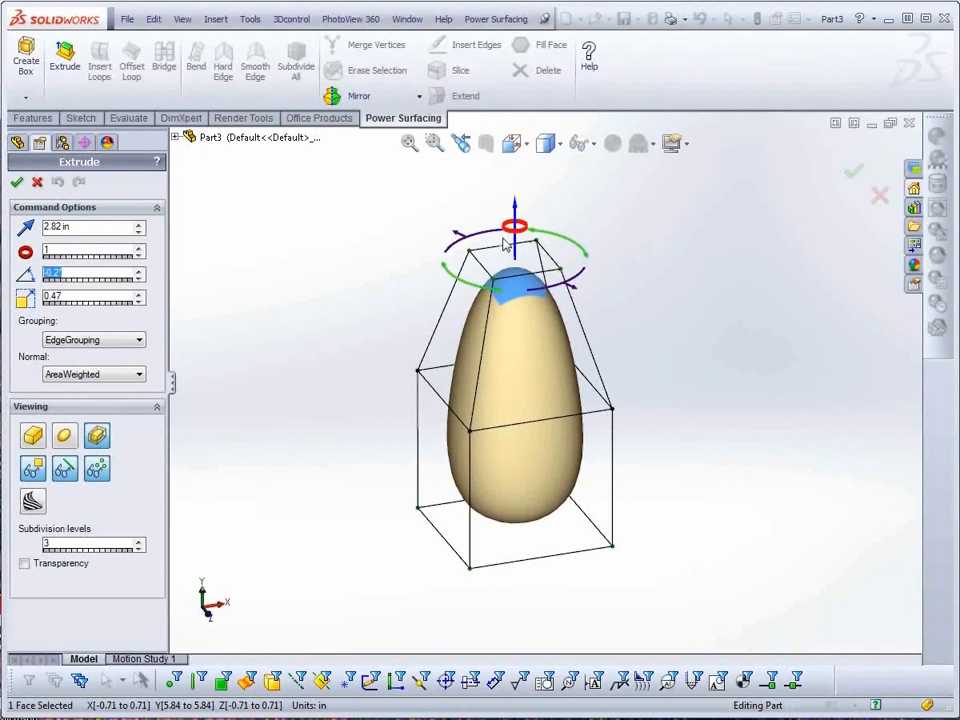
left_click(16, 184)
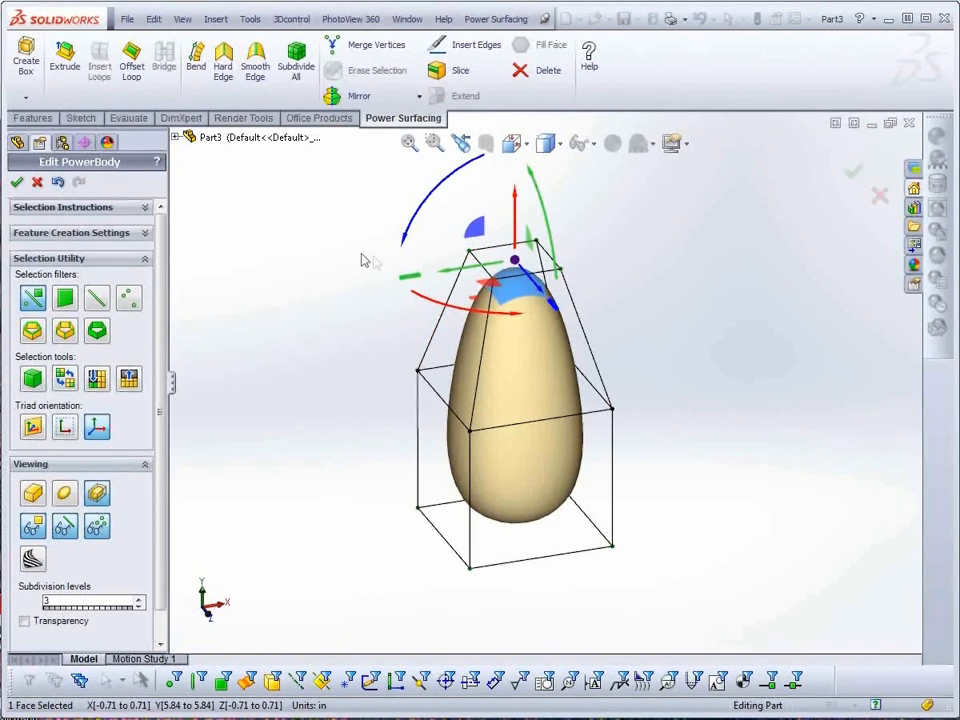
- Undo and redo the extrusion of the top face
left_click(58, 184)
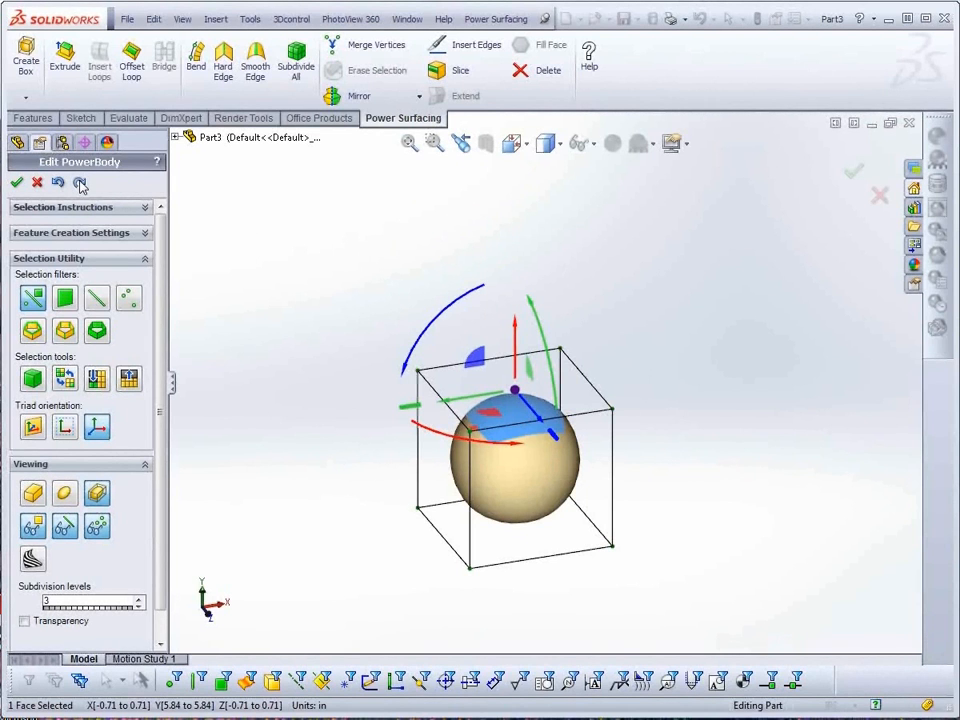
left_click(80, 184)
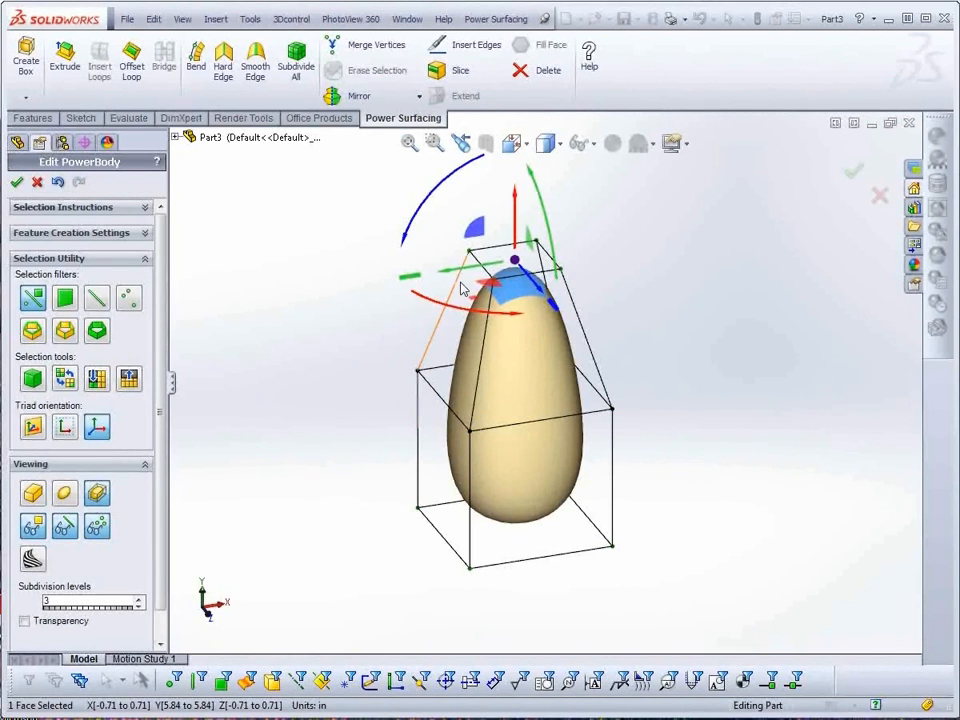
- Move the extruded top face along one axis and within two planes to a height of about 6.05 in, and scale it slightly in plane
mouse_move(464, 279)
left_mouse_down()
mouse_move(404, 283)
mouse_move(458, 270)
left_mouse_up()
mouse_move(532, 288)
left_mouse_down()
mouse_move(561, 330)
mouse_move(530, 293)
left_mouse_up()
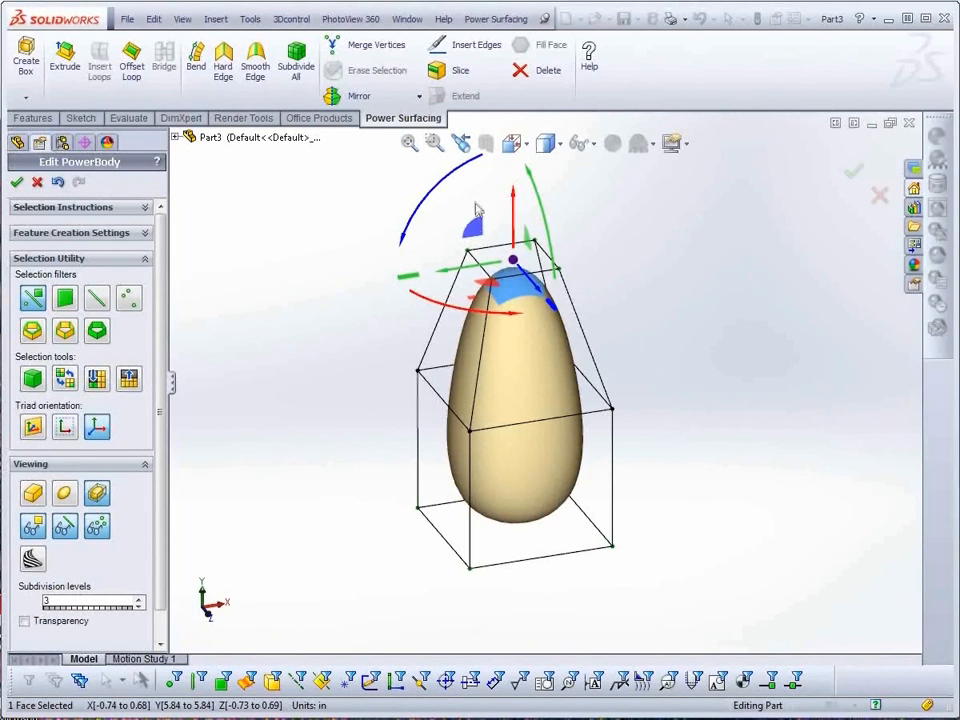
mouse_move(477, 234)
left_mouse_down()
mouse_move(482, 332)
mouse_move(568, 236)
mouse_move(452, 324)
mouse_move(499, 215)
mouse_move(463, 223)
mouse_move(474, 225)
left_mouse_up()
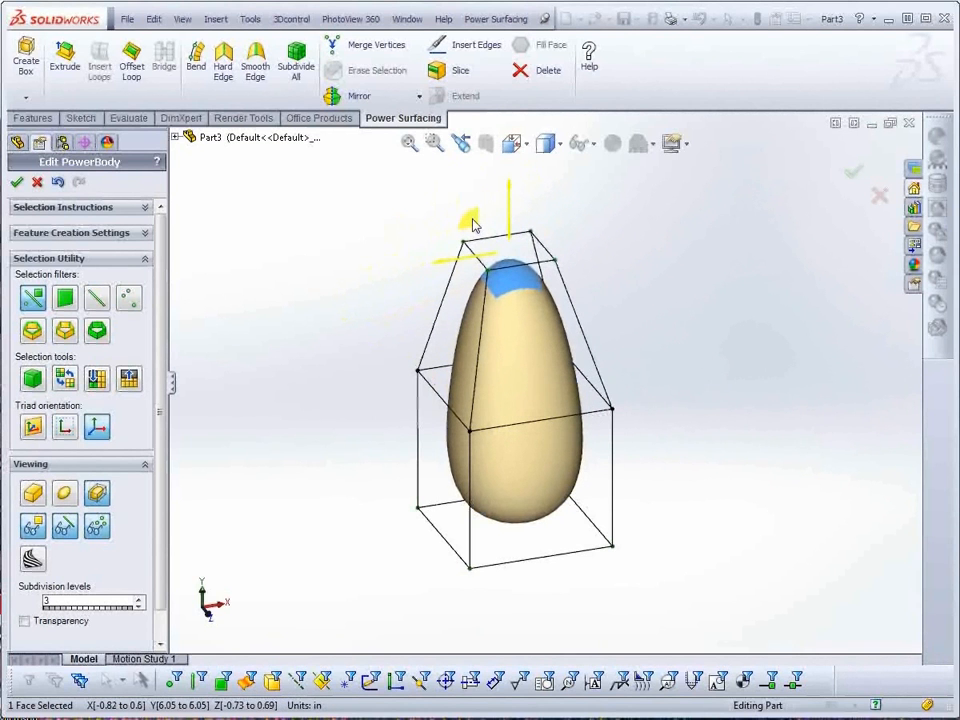
middle_click_drag(352, 318, 339, 373)
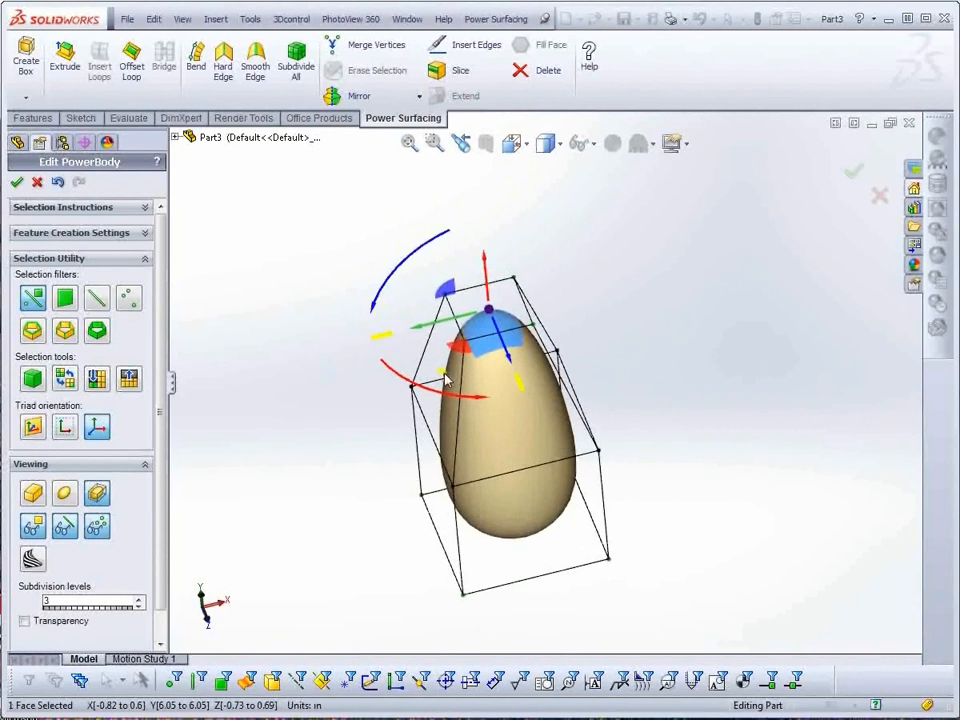
left_click_drag(445, 380, 388, 394)
middle_click_drag(328, 446, 337, 374)
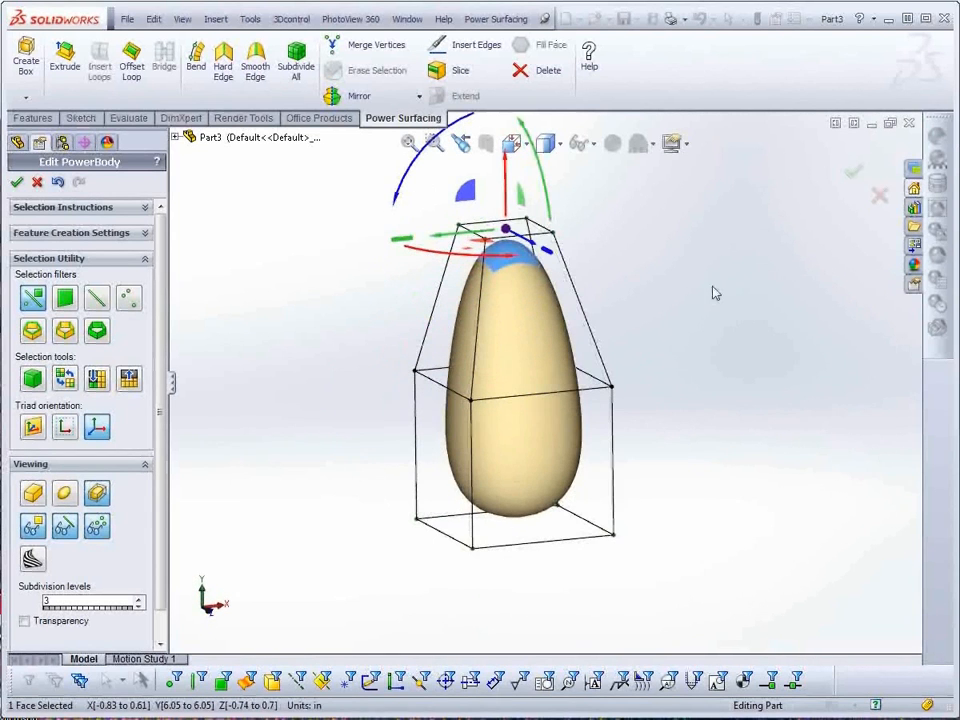
- Box-select the five faces of the extruded upper section and scale them down slightly and uniformly
left_click(696, 284)
left_click_drag(688, 283, 373, 325)
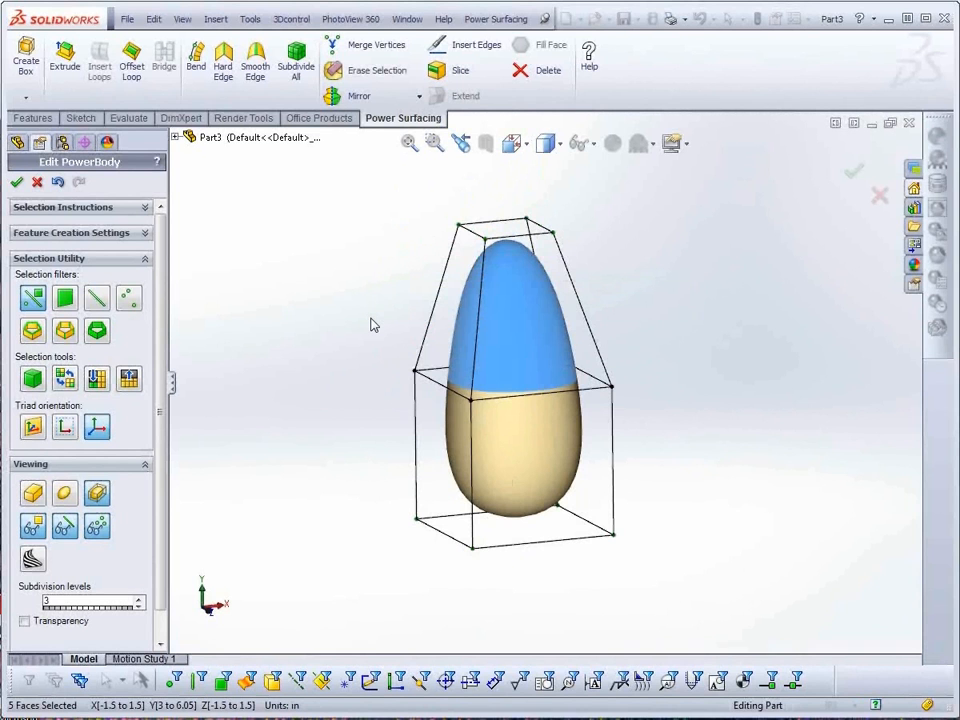
left_click_drag(510, 304, 512, 343)
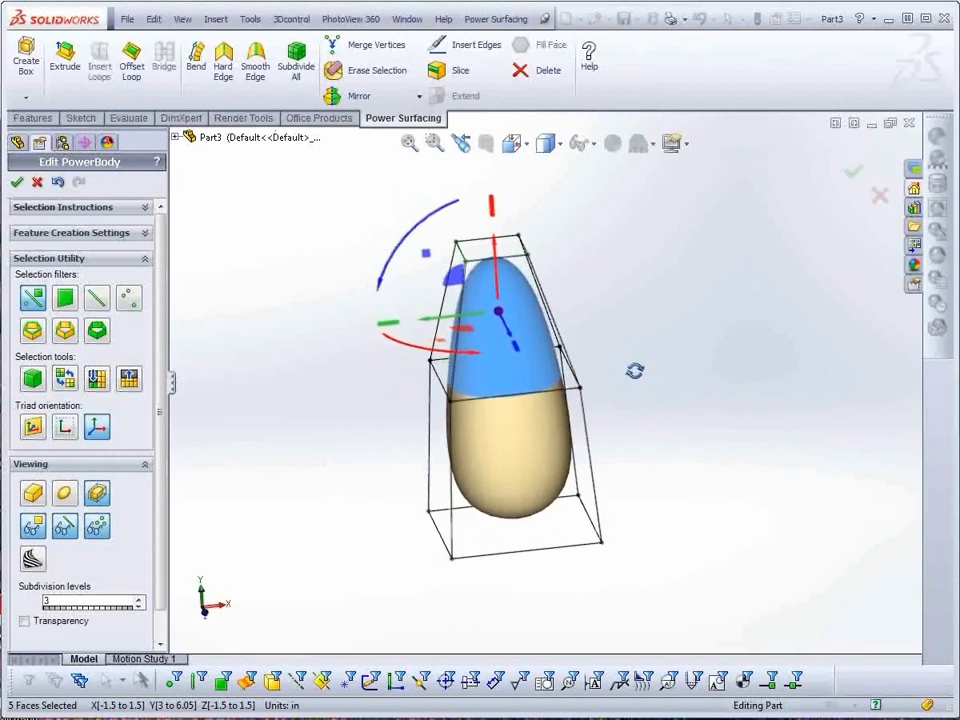
- Select a top corner vertex of the control mesh, clear it, and select the top face instead
left_click(544, 261)
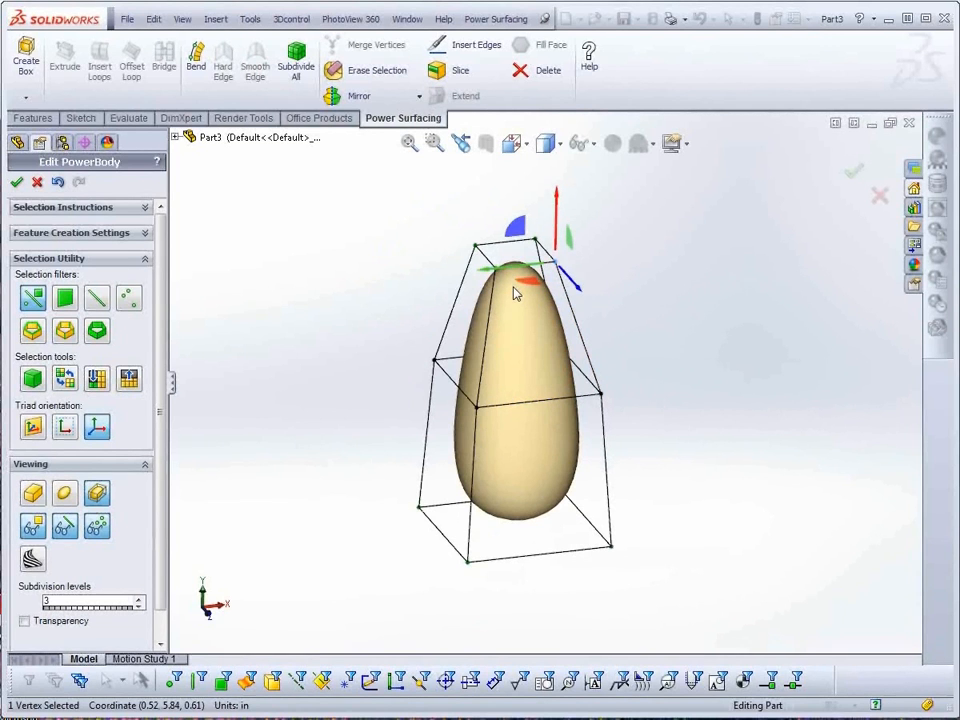
left_click(596, 313)
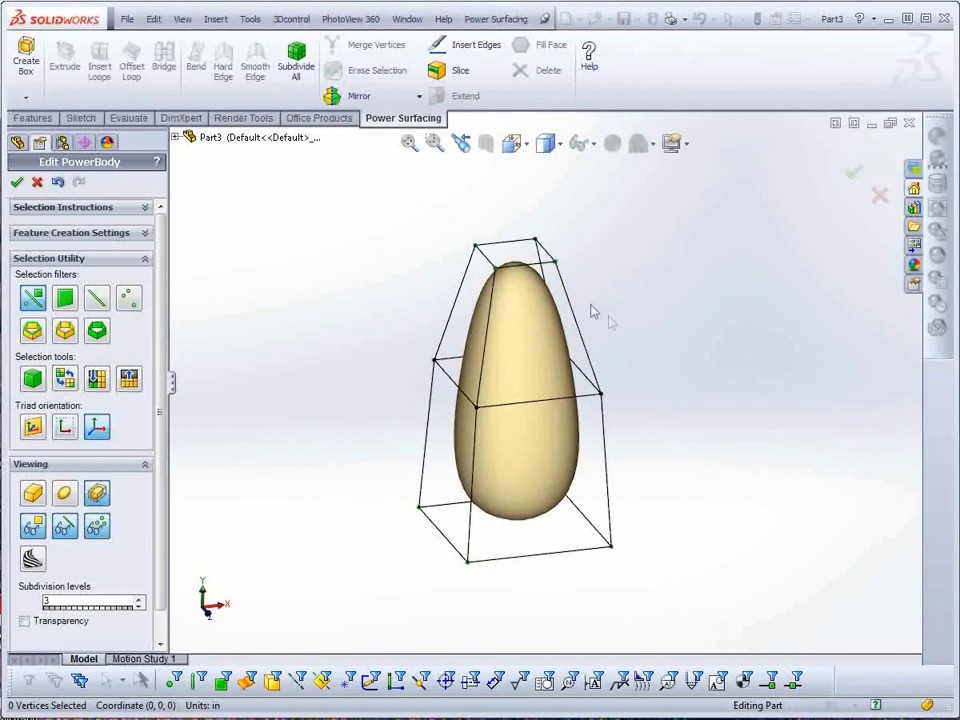
left_click(521, 281)
mouse_move(658, 366)
middle_mouse_down()
mouse_move(636, 358)
mouse_move(723, 436)
mouse_move(667, 373)
middle_mouse_up()
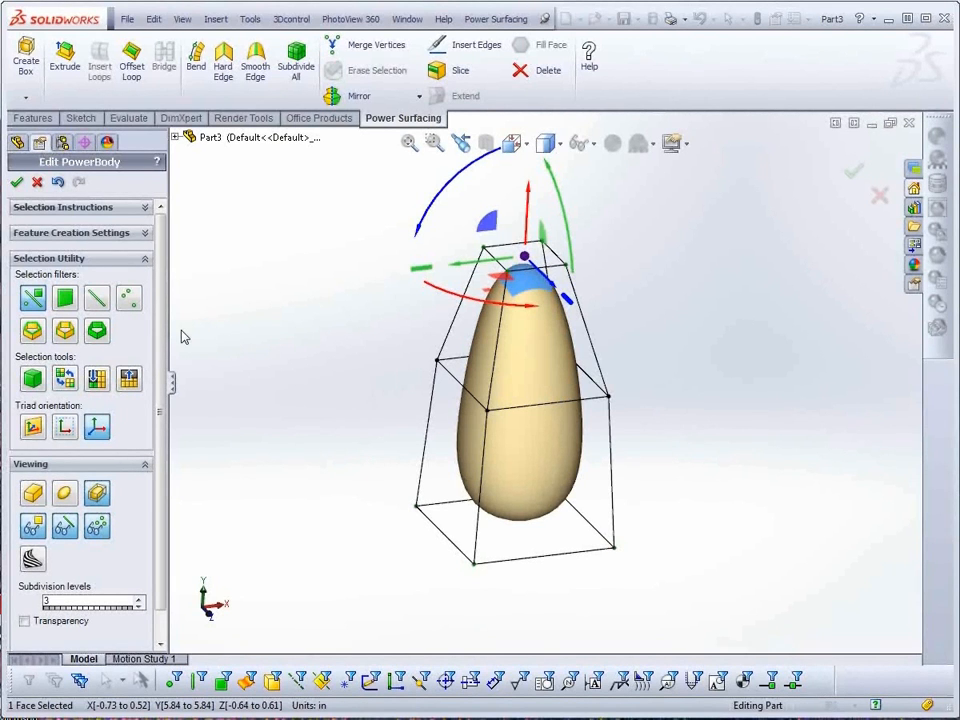
- Bring up the shortcut commands, then select the ring of four vertical edges around the lower section and clear the selection
key("s")
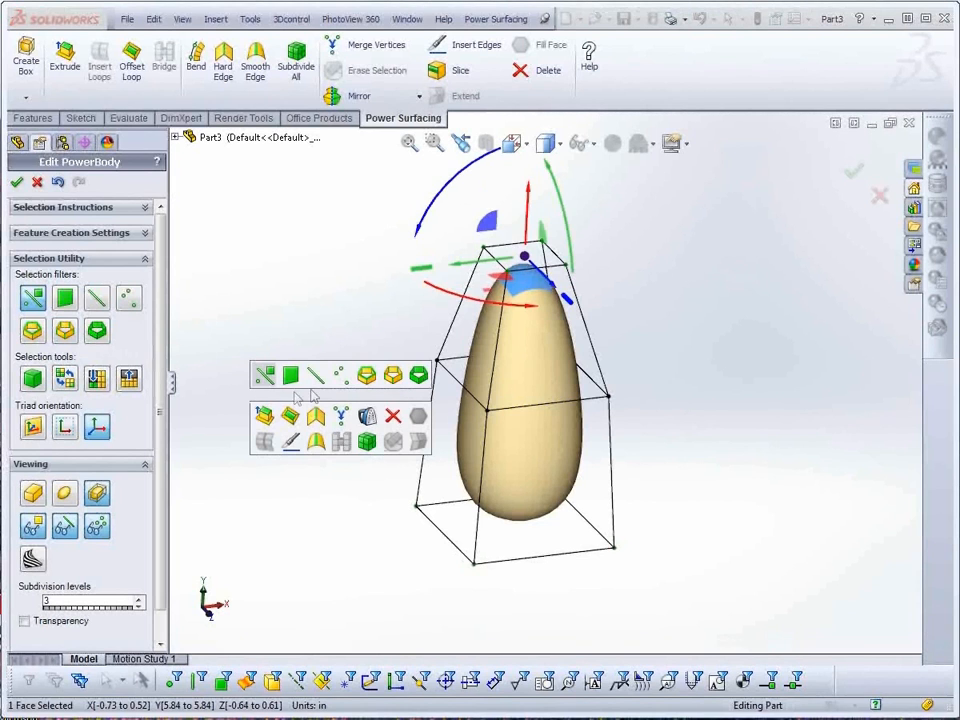
left_click(378, 387)
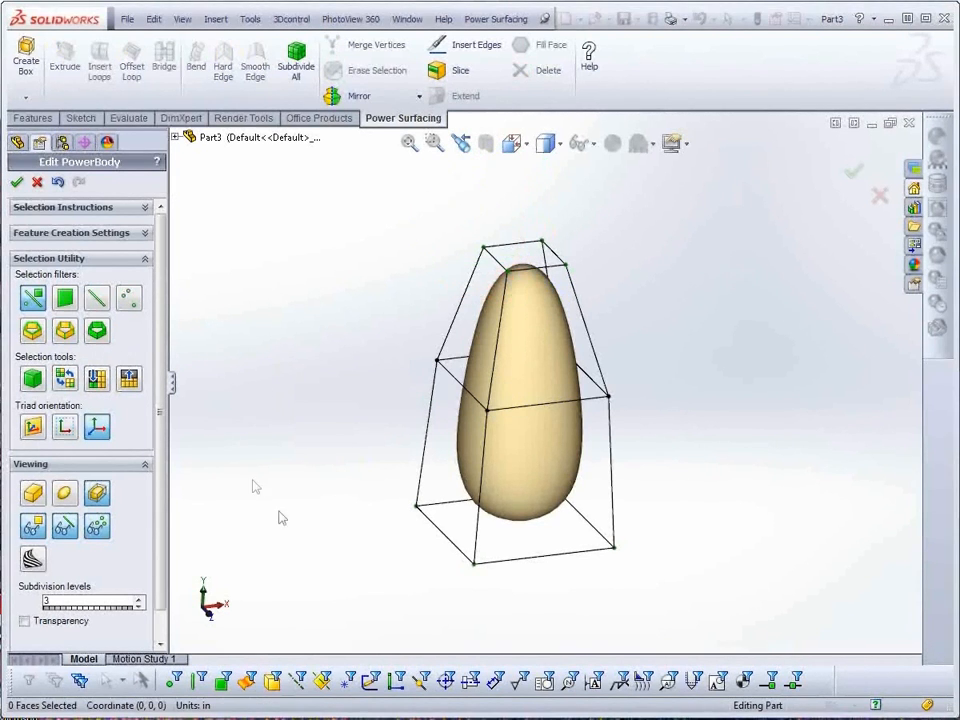
double_click(613, 481)
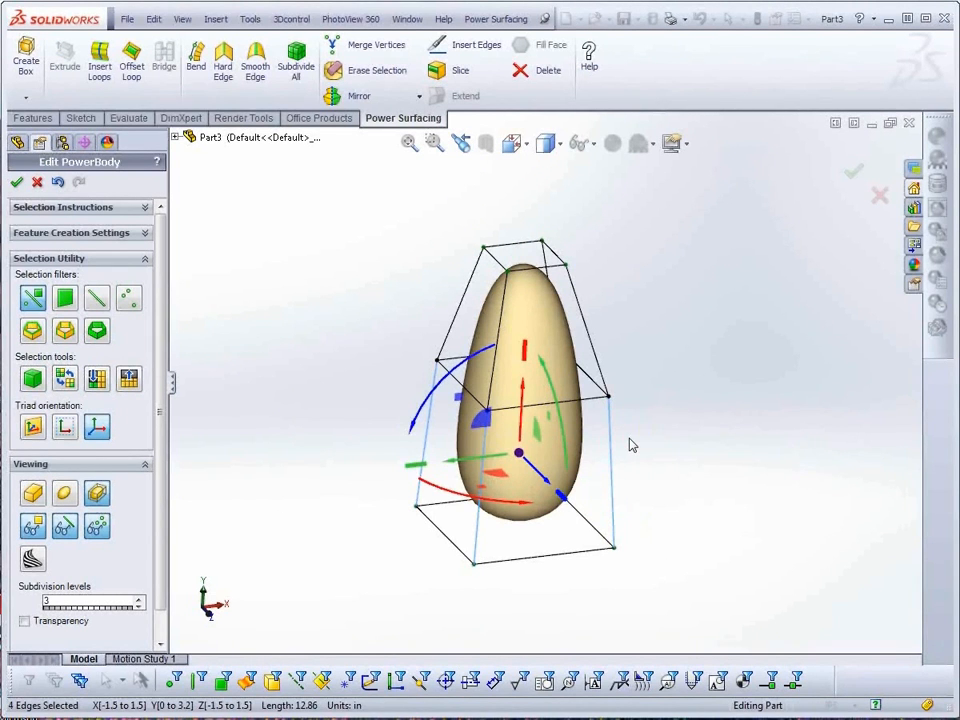
left_click(629, 440)
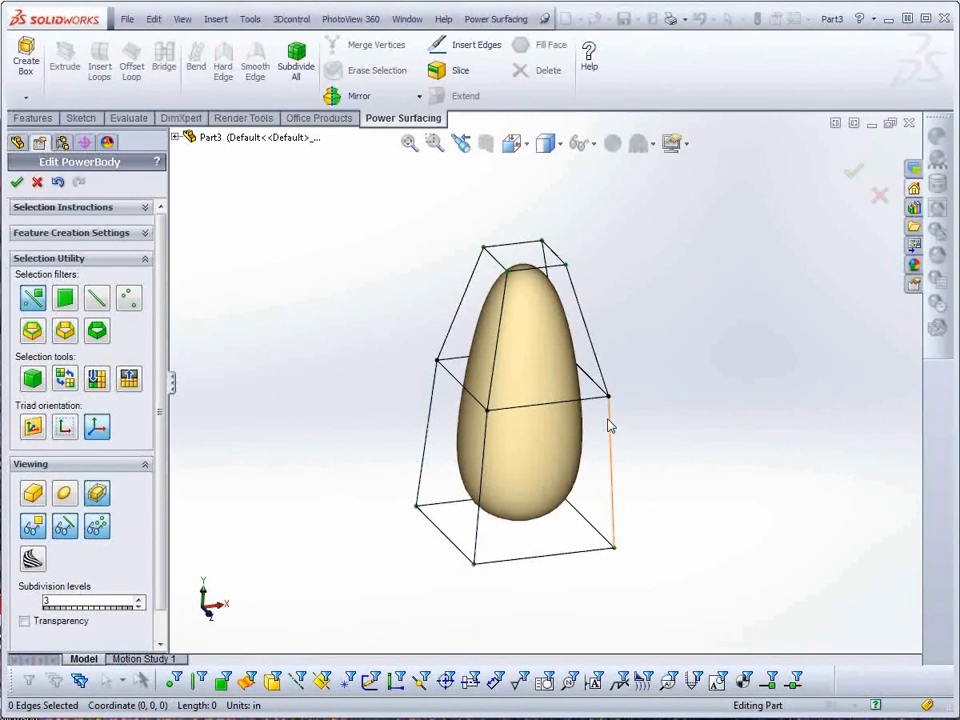
- Select the two-edge loop running up one corner of the control mesh, then clear the selection
left_click(595, 358)
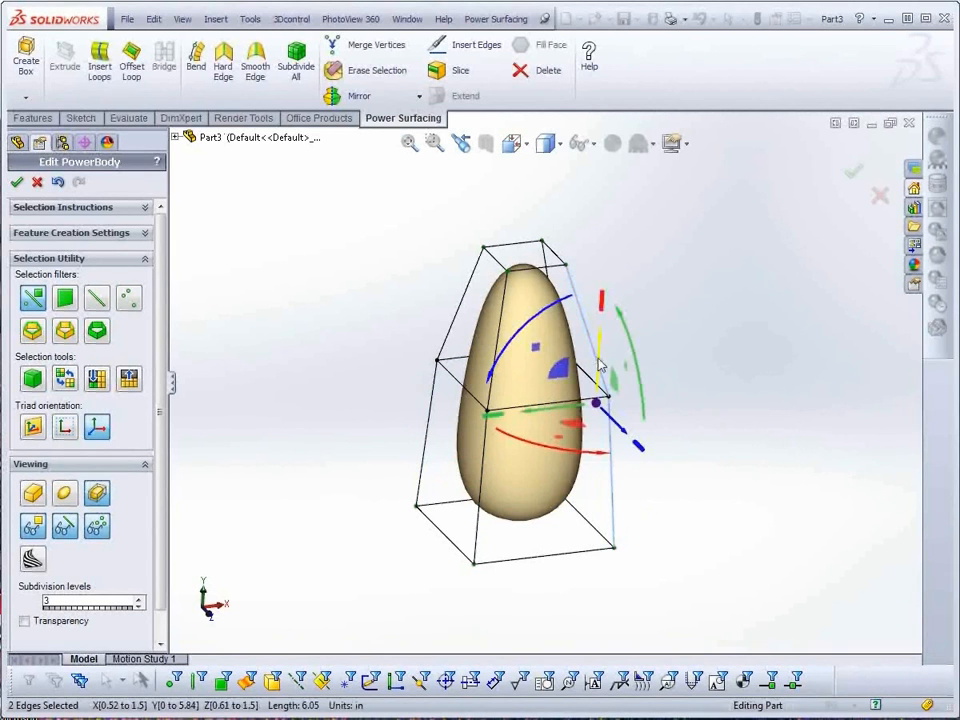
left_click(640, 486)
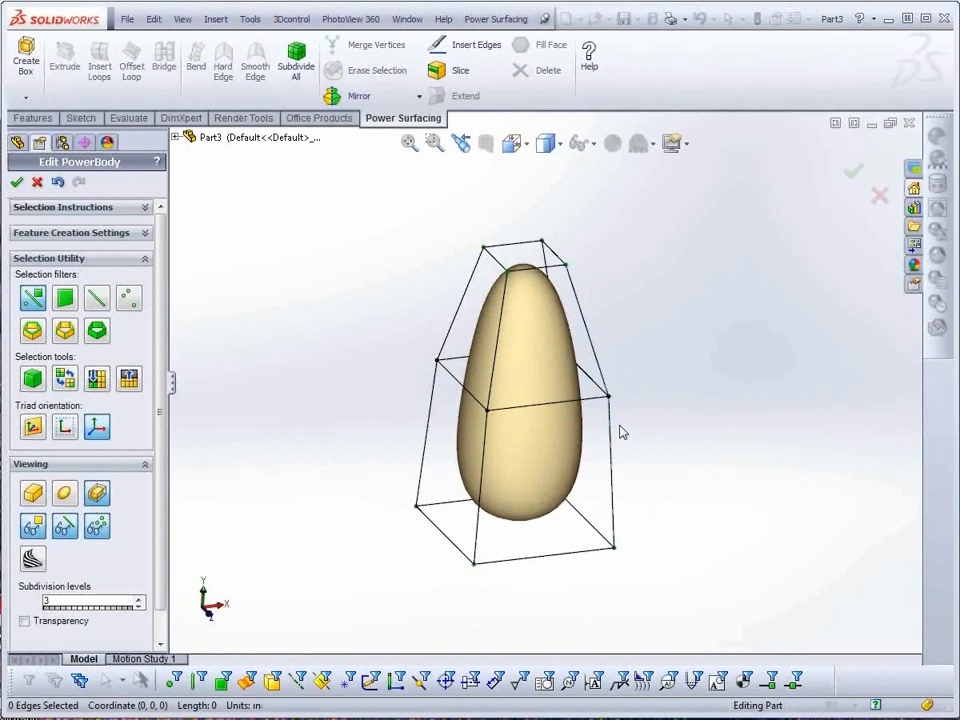
left_click(618, 432)
left_click(662, 491)
- Select a lower front face, expand it to the vertical face loop and the horizontal four-face ring around the lower section, then clear the selection
left_click(548, 464)
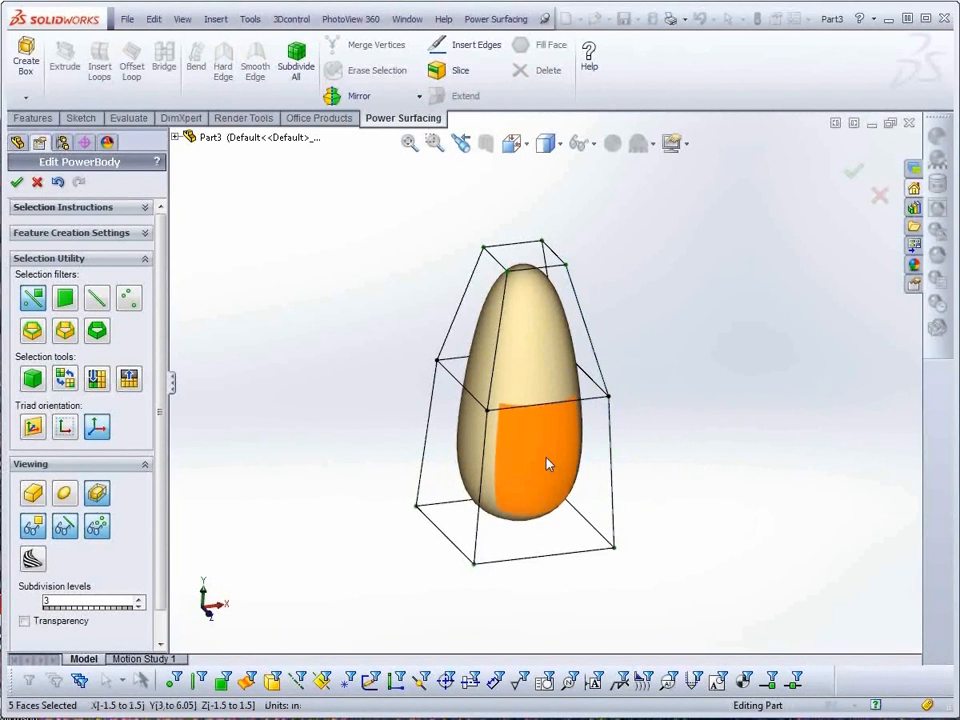
left_click(533, 425)
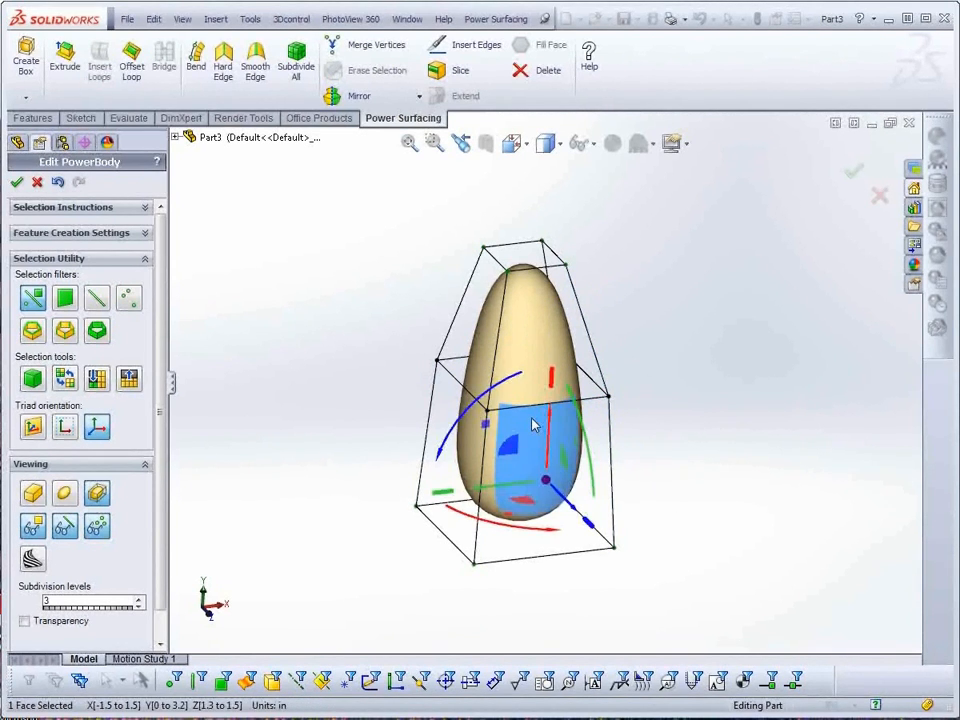
double_click(533, 425)
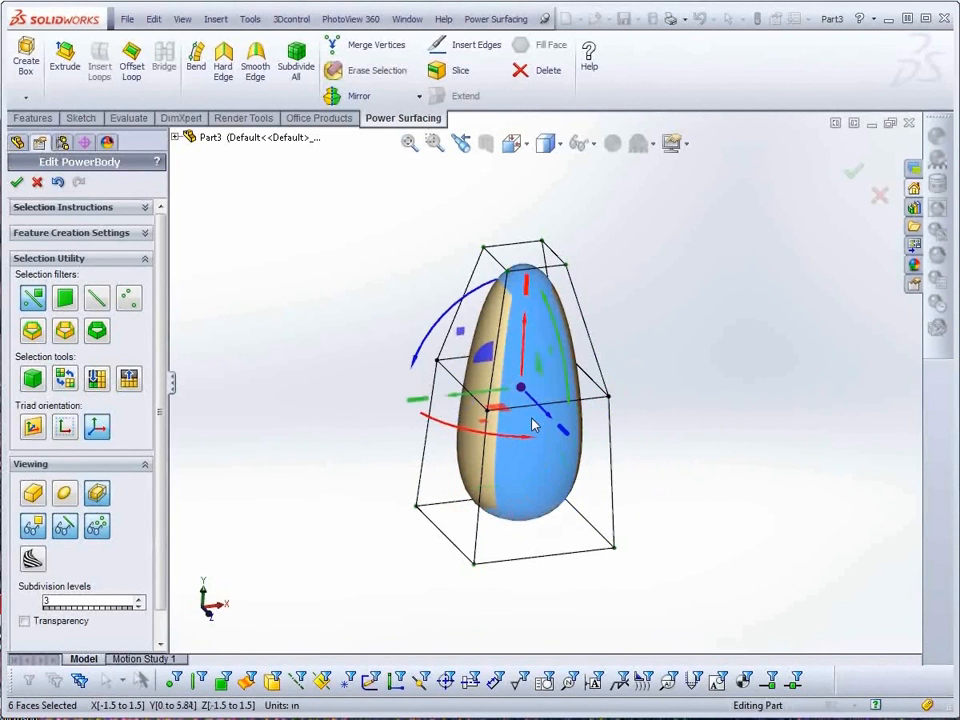
left_click(503, 472)
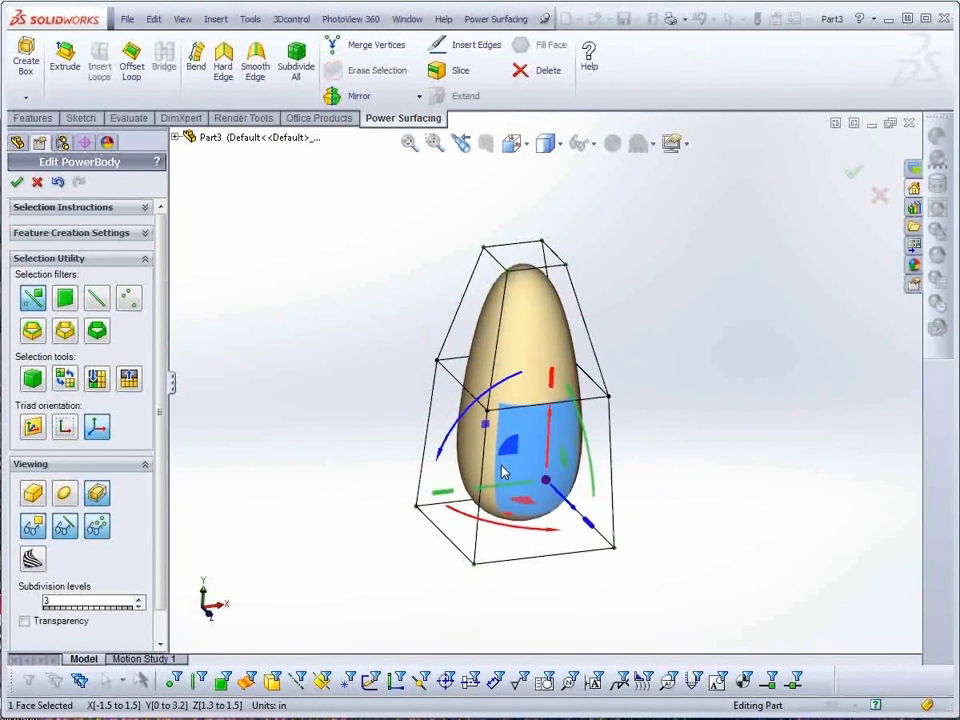
double_click(503, 472)
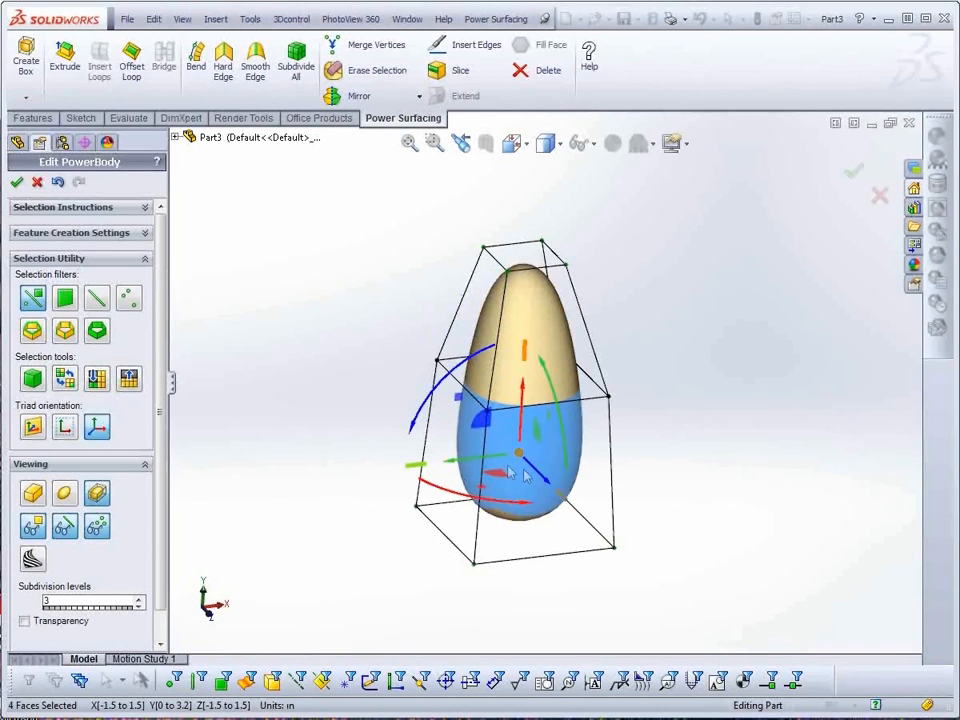
key("Escape")
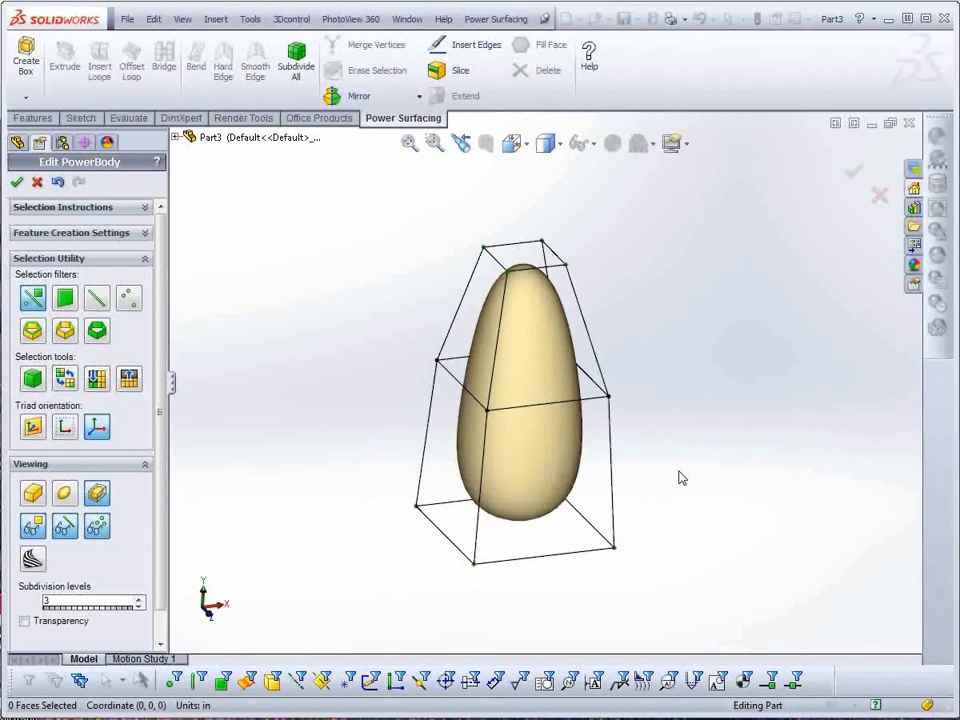
- Use Insert Loops across the four vertical edges of the lower section, with two loops shifted by -5%
double_click(613, 477)
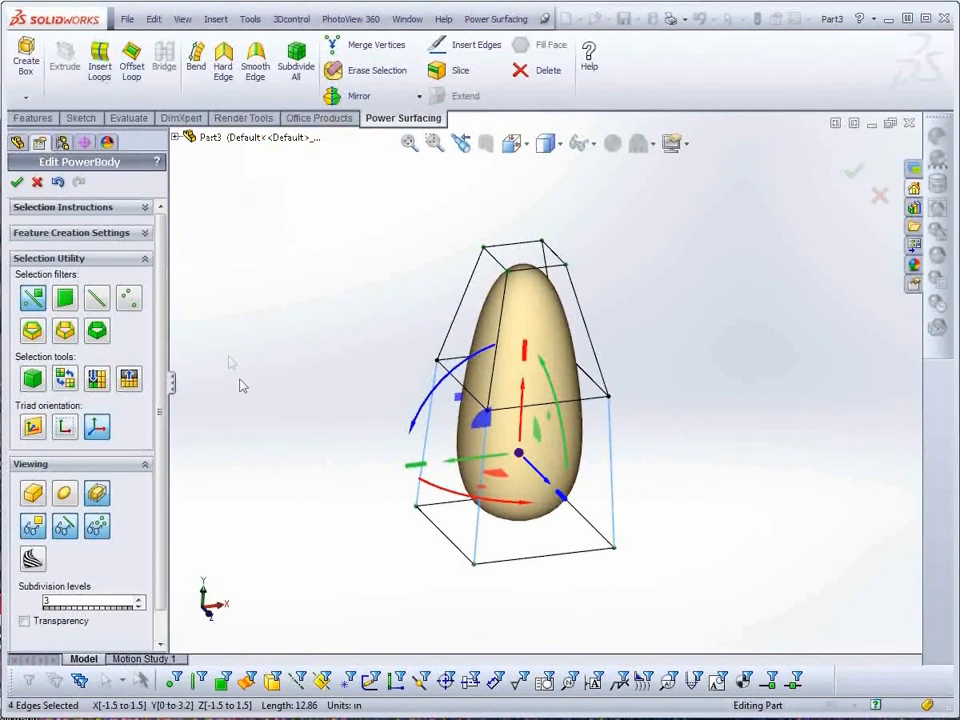
key("s")
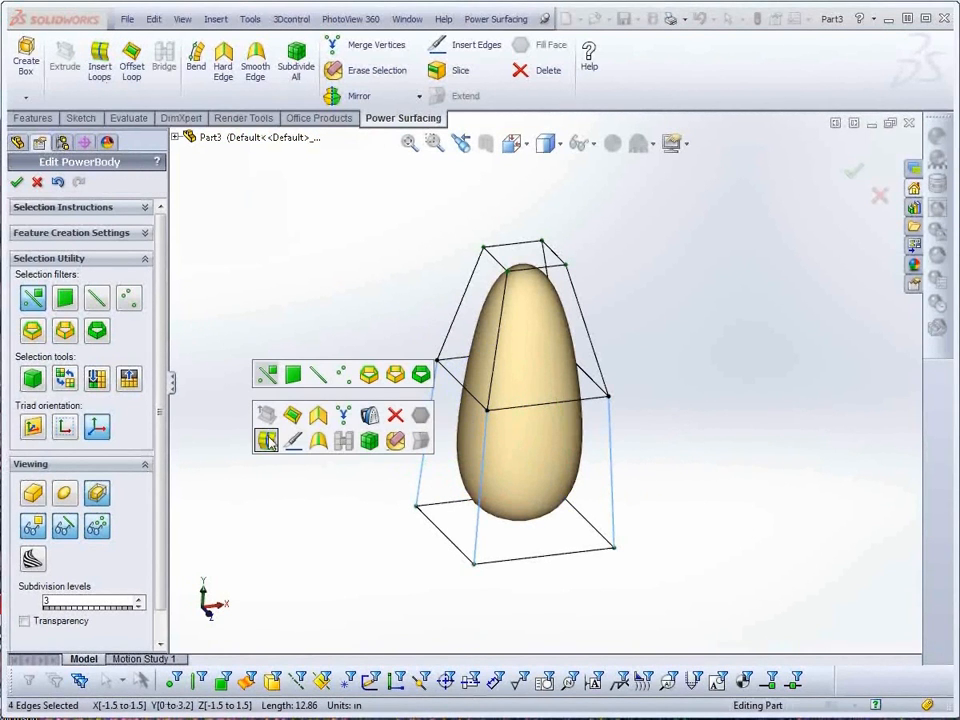
left_click(267, 441)
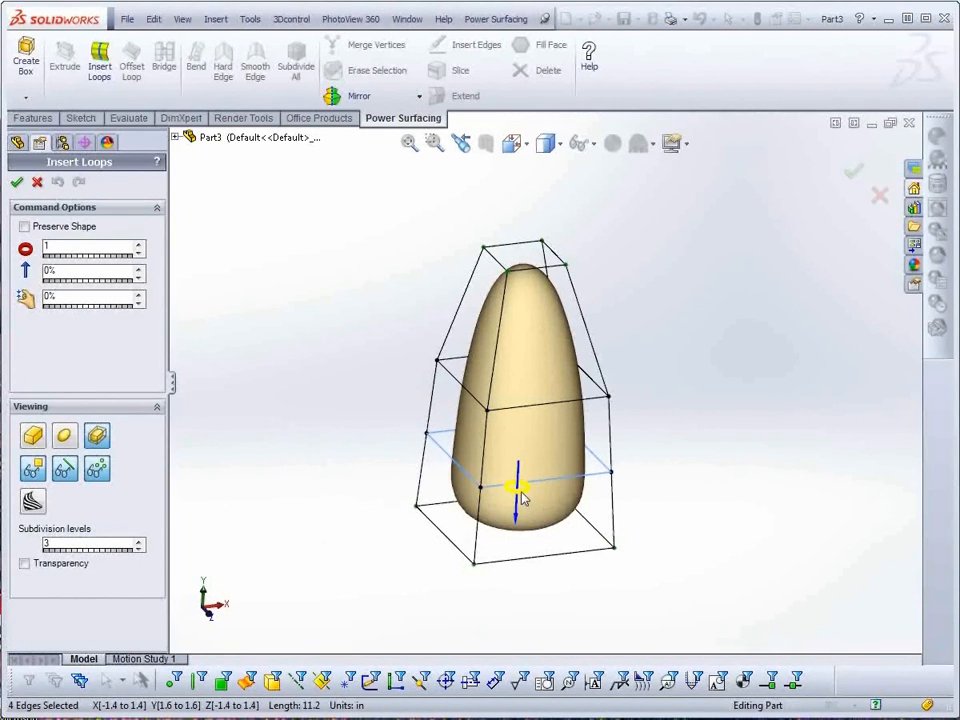
left_click_drag(521, 492, 523, 413)
left_click_drag(514, 521, 540, 501)
left_click_drag(519, 453, 570, 399)
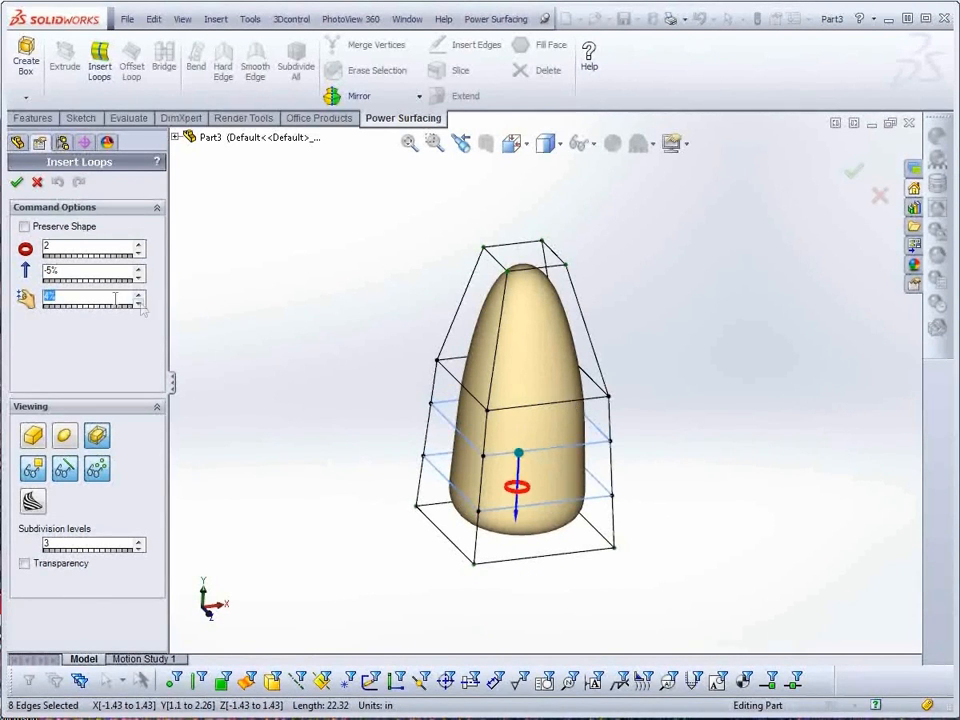
- Set the spacing adjustment of the inserted loops to 20%, accept the loops and clear the selection
left_click(72, 296)
left_click_drag(72, 296, 5, 295)
type("20")
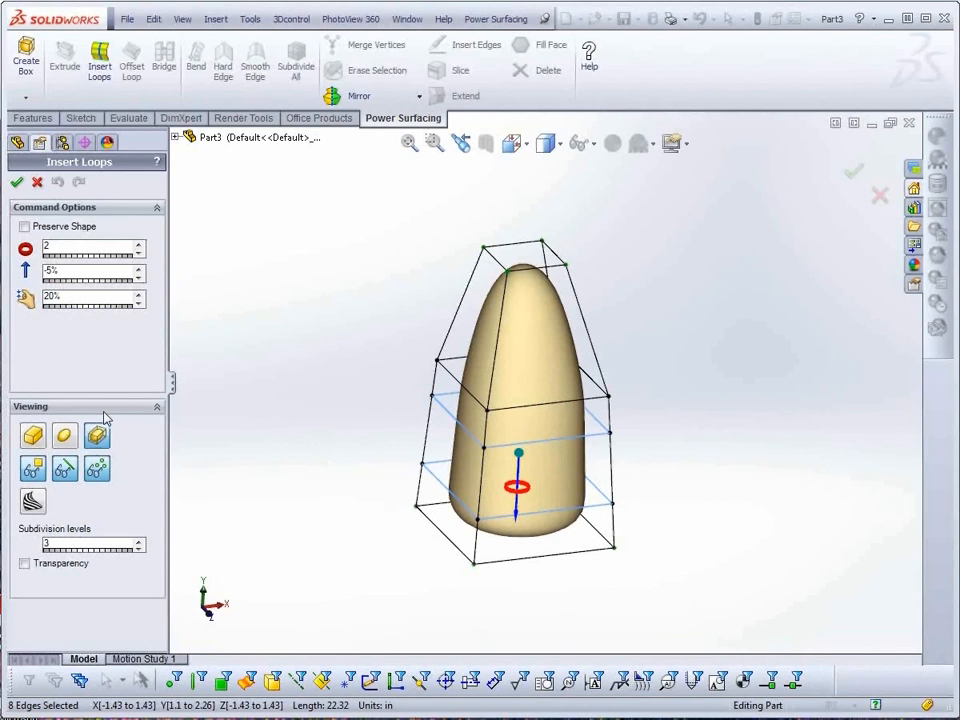
left_click(17, 183)
middle_click_drag(604, 606, 619, 628)
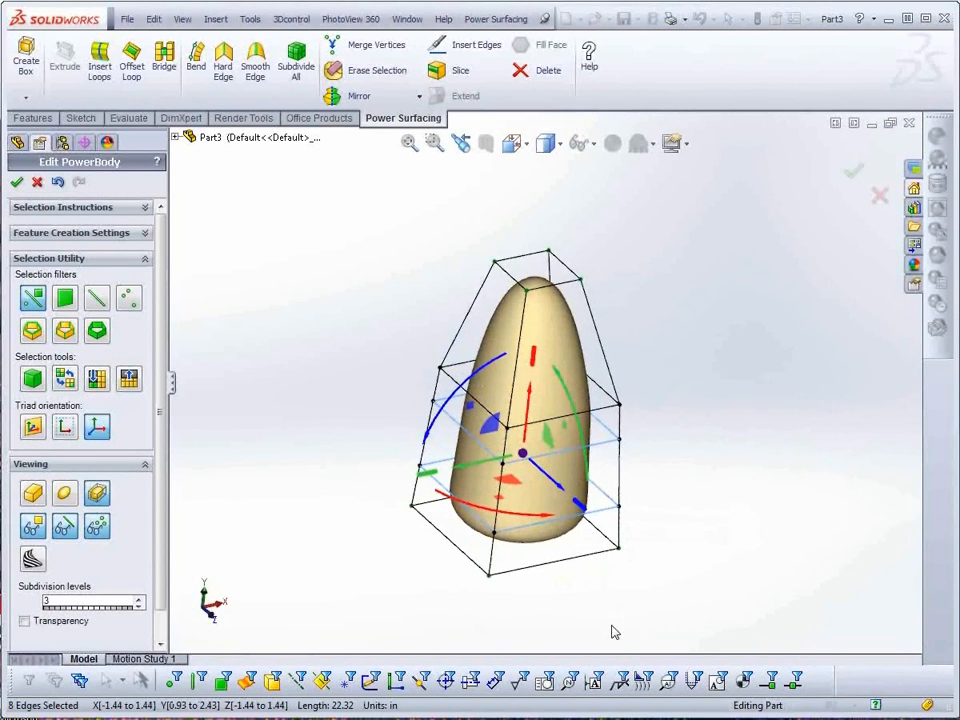
left_click(614, 632)
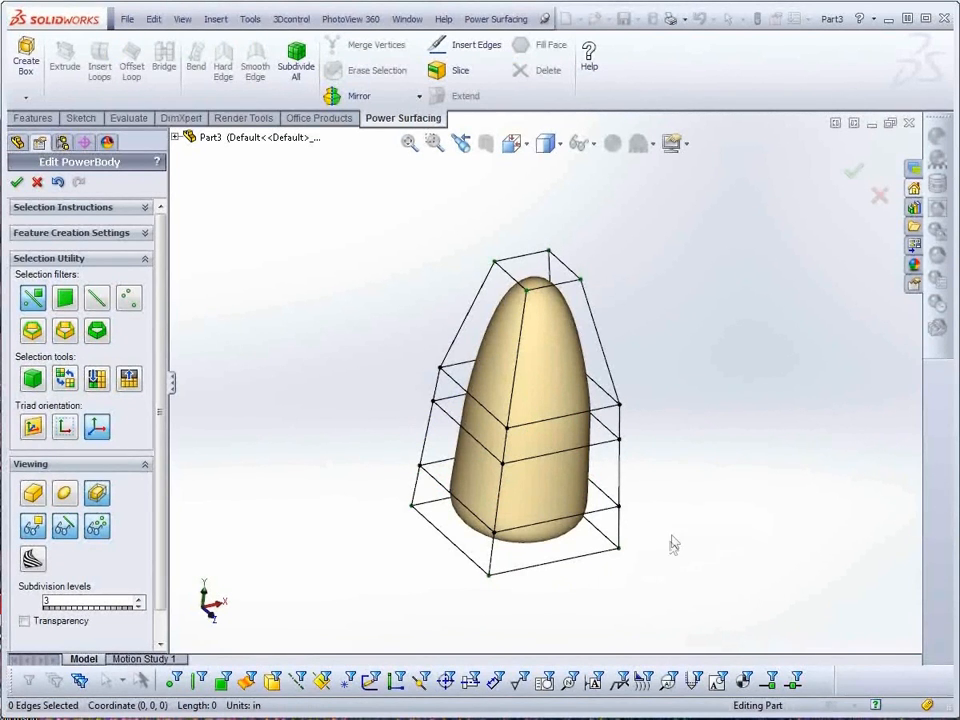
- Extrude the front and side faces between the inserted loops outward into two legs, to about Z 6.3 in and X -5.5 in
left_click(558, 490)
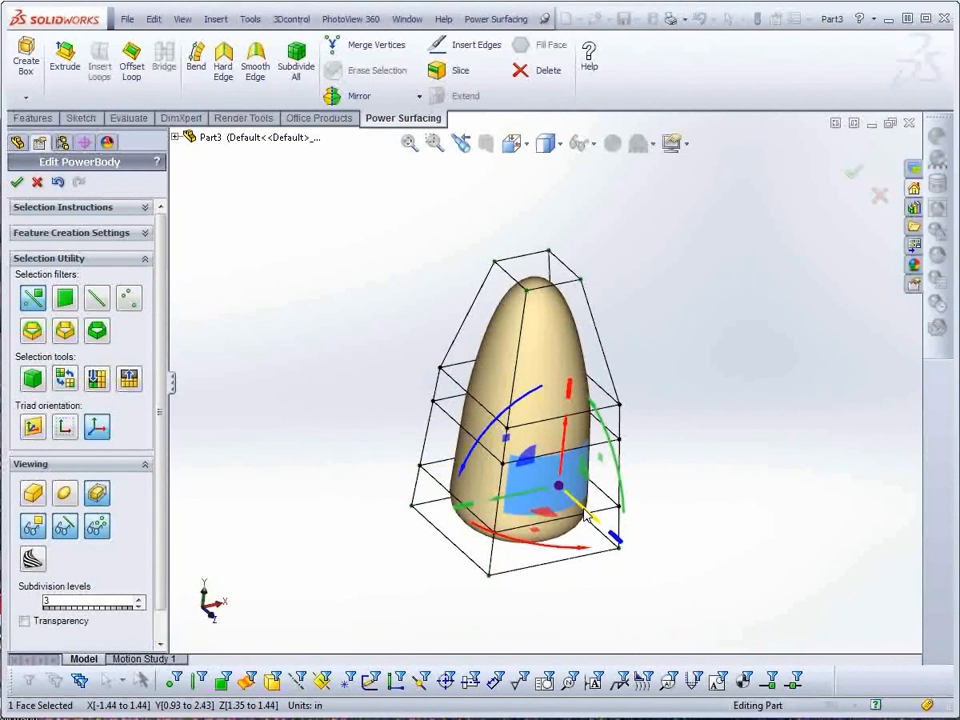
left_click_drag(585, 513, 636, 607)
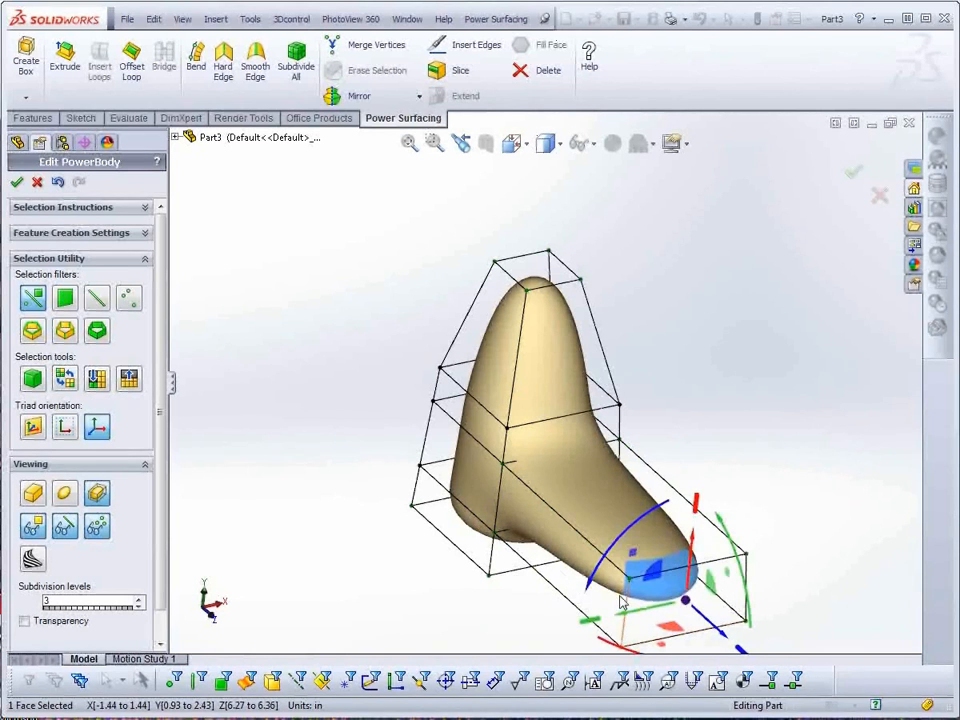
left_click(467, 480)
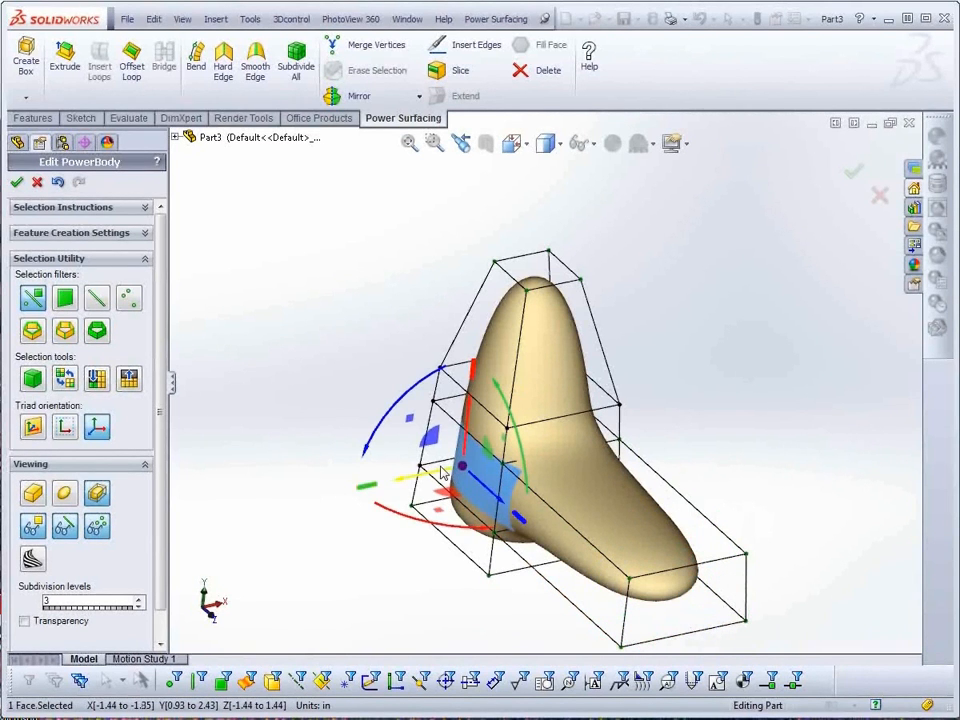
left_click_drag(441, 474, 260, 512)
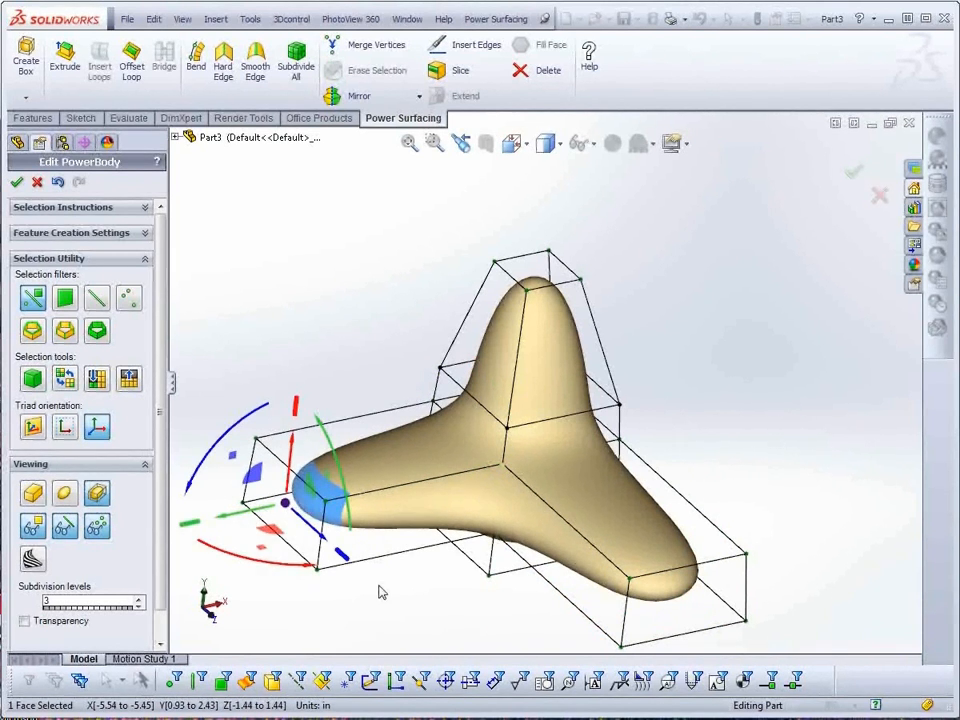
key("Escape")
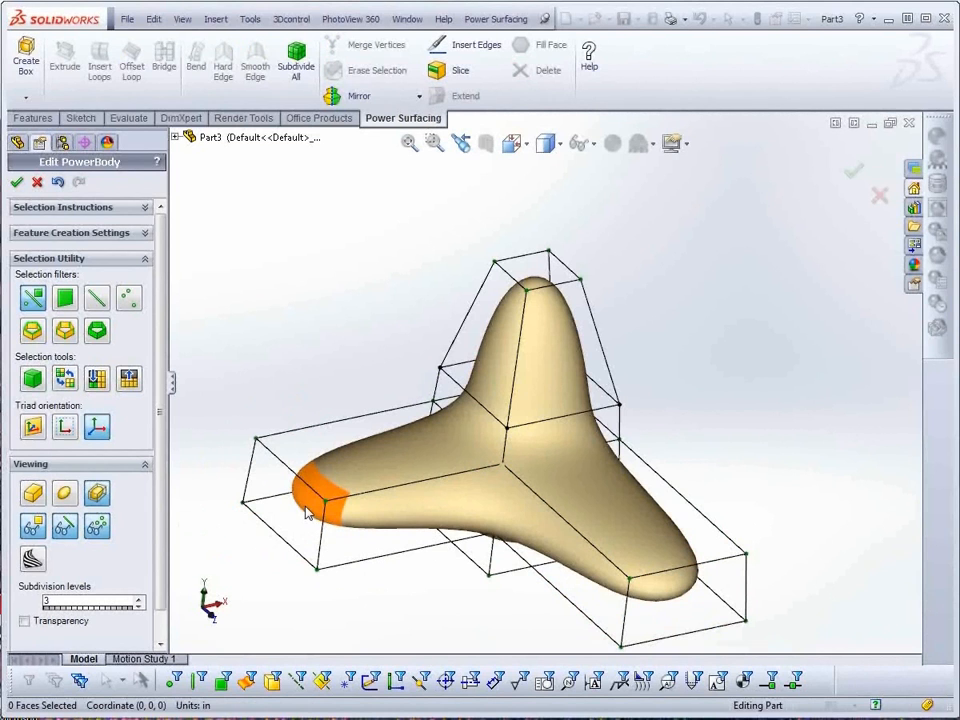
- Delete the end face of the leg extending along negative X
left_click(307, 511)
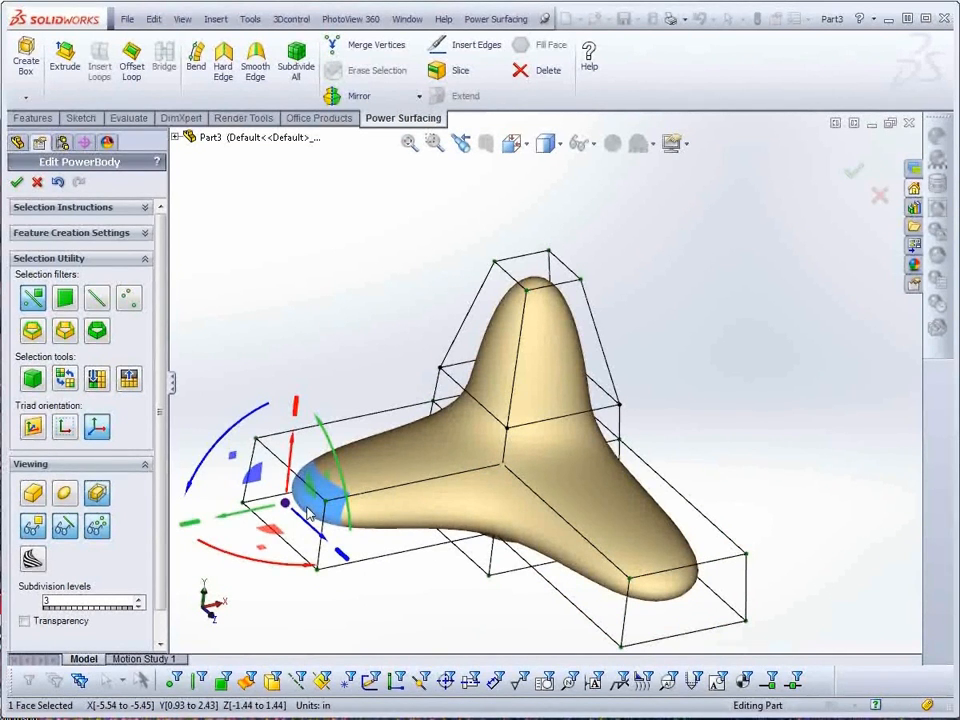
right_click(307, 511)
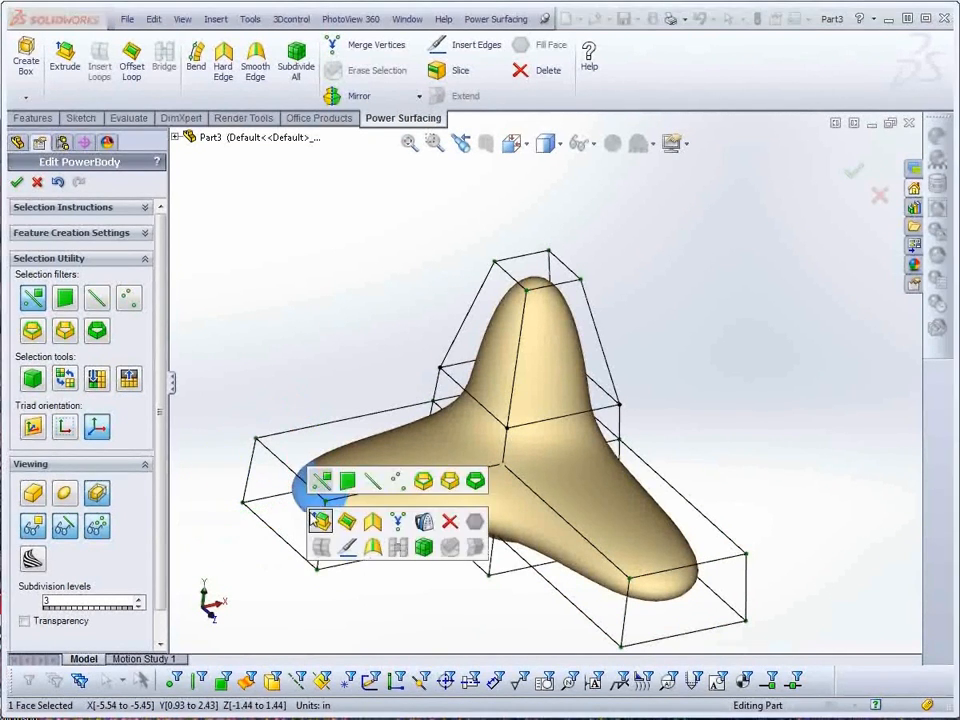
left_click(449, 533)
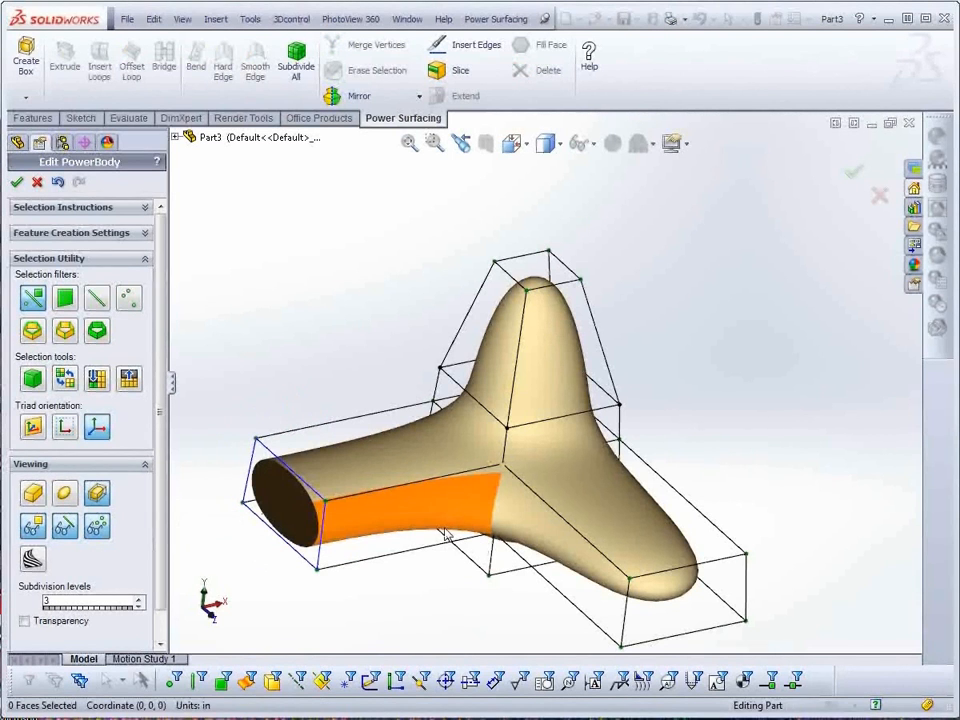
- Extrude the upper edge of the open leg end up to about Y 5.07 in and outward to X -7.76 in, then undo it
left_click(295, 486)
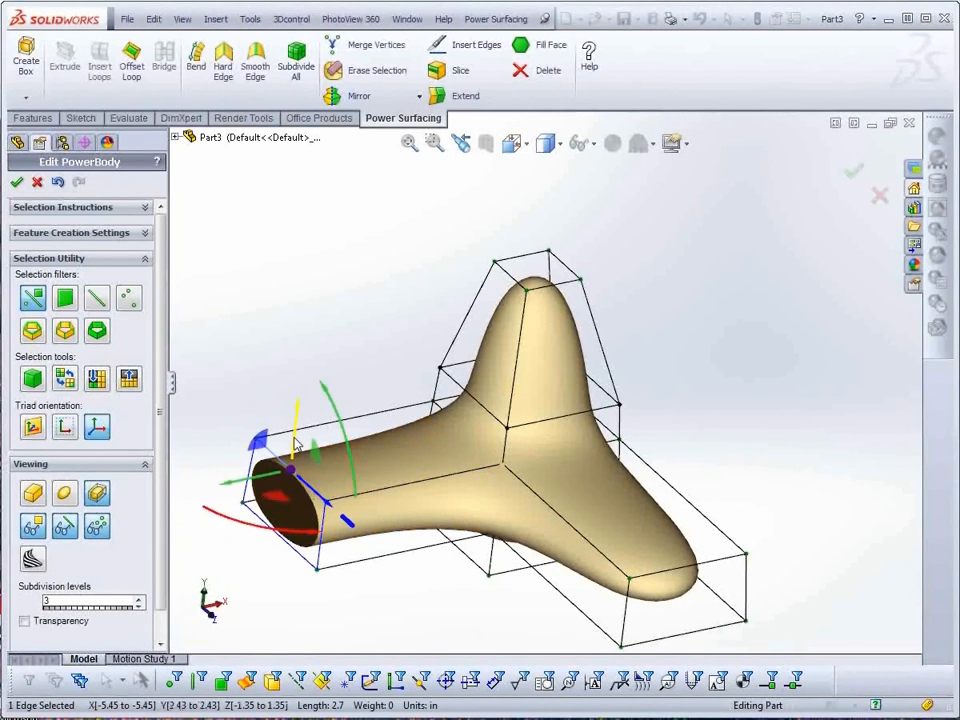
left_click_drag(296, 443, 208, 399)
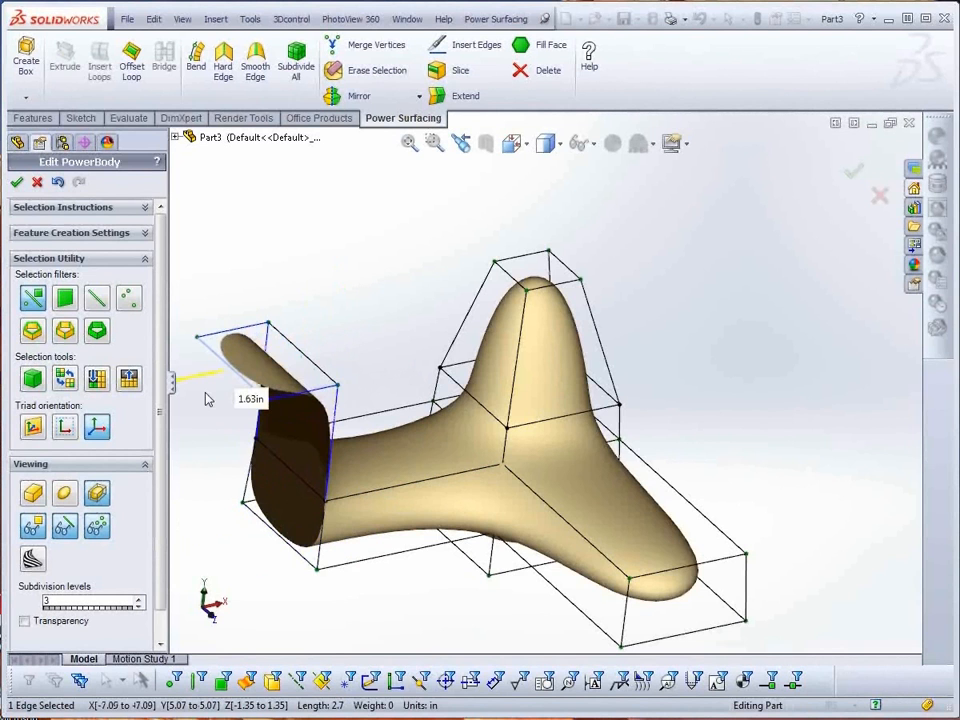
middle_click_drag(208, 399, 407, 594)
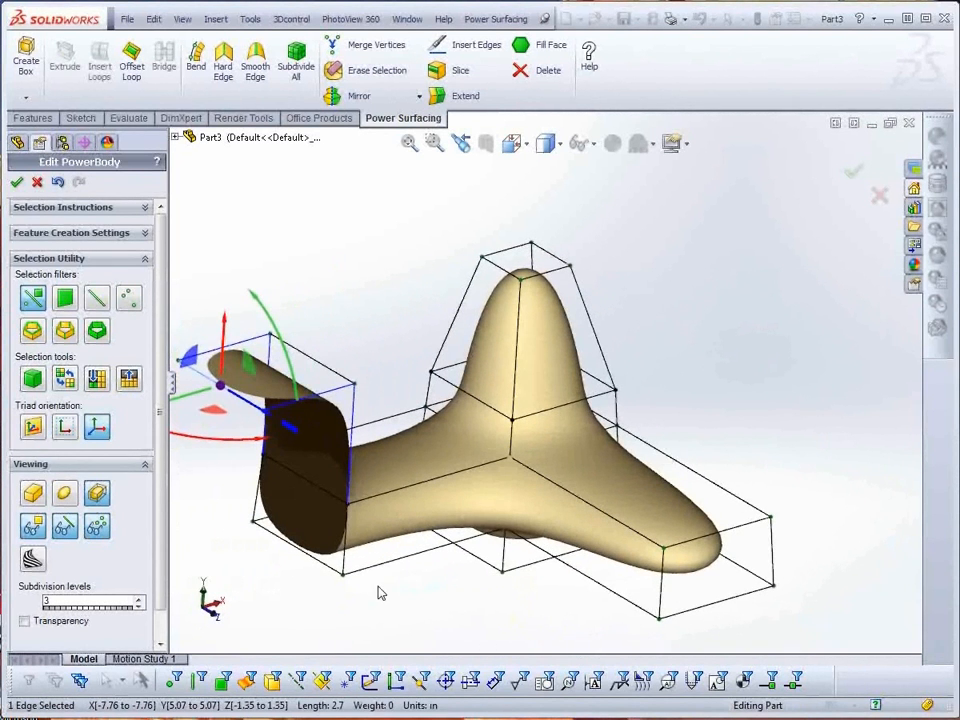
key("ctrl+z")
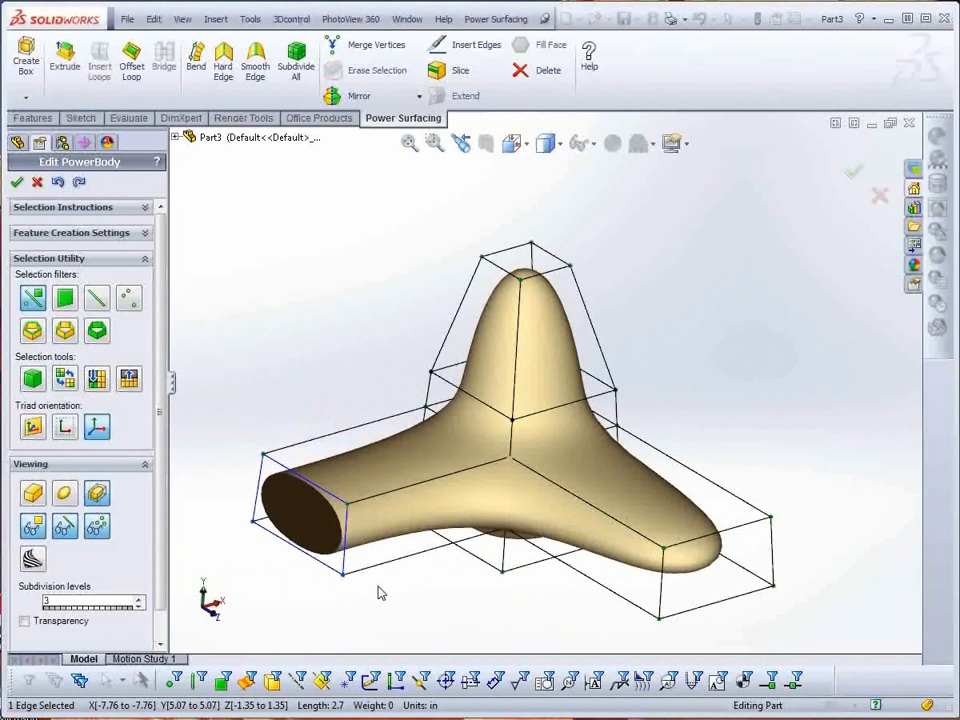
- Close the open leg end with Fill Face from its upper boundary edge, and clear the selection
right_click(382, 594)
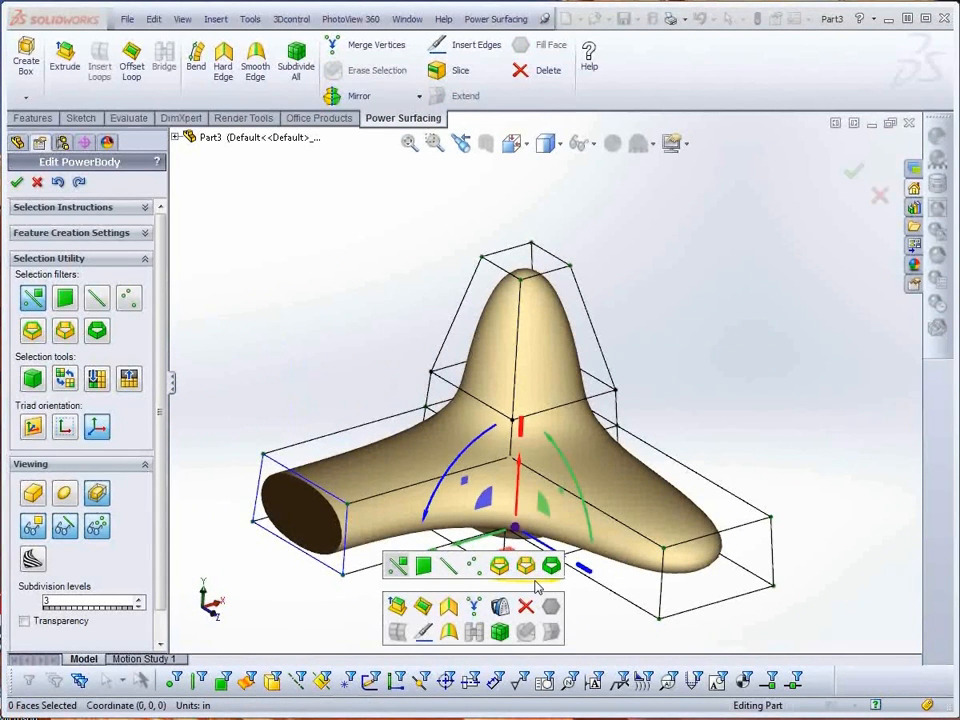
left_click(325, 491)
right_click(367, 584)
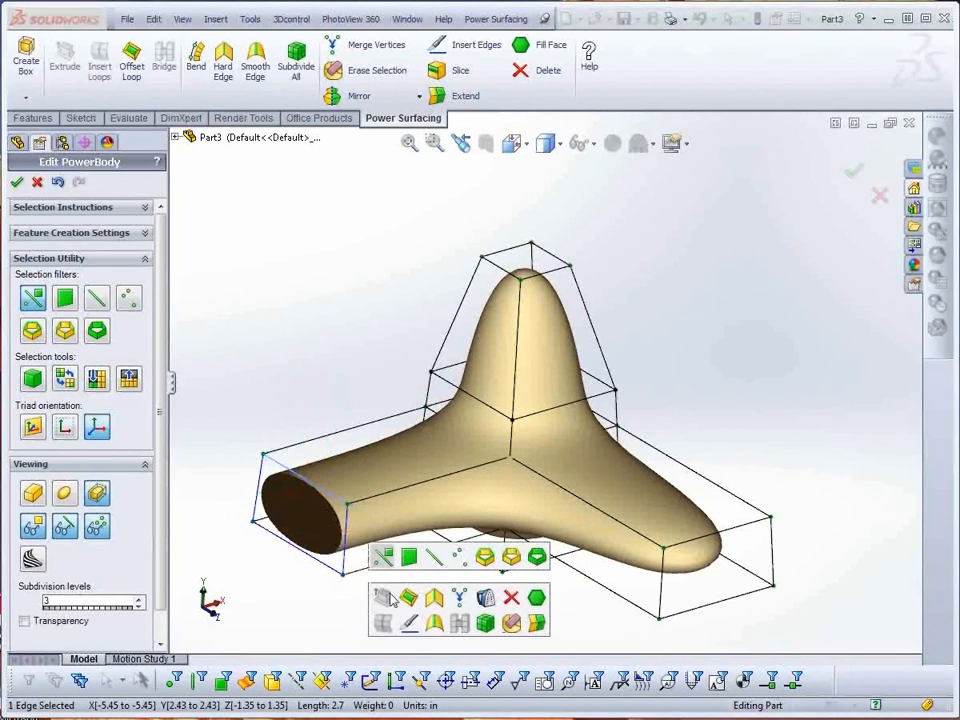
left_click(537, 600)
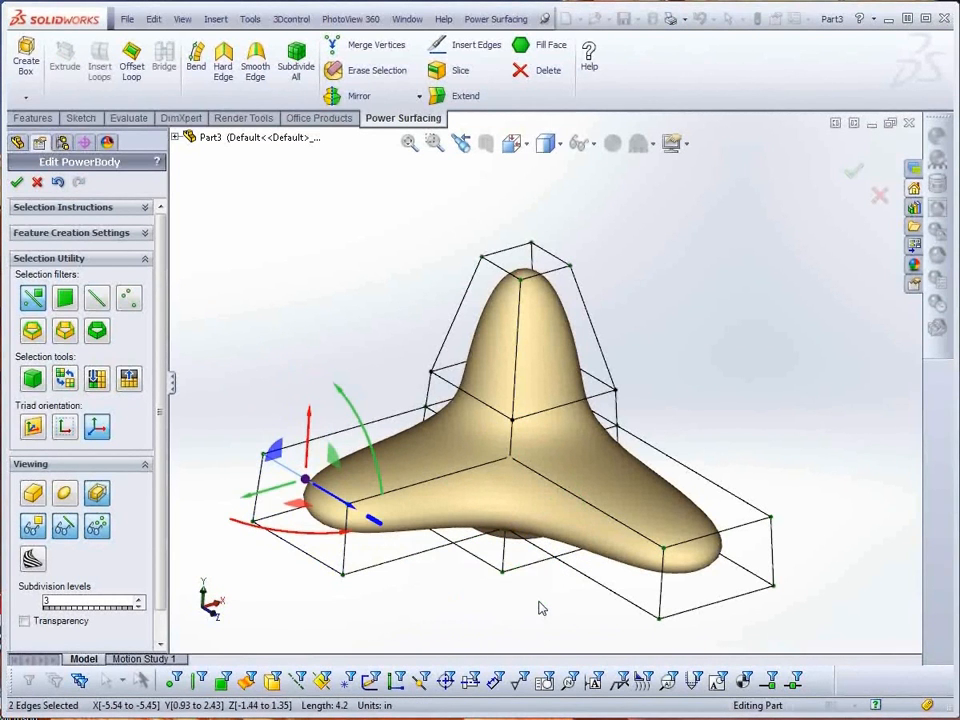
left_click(701, 446)
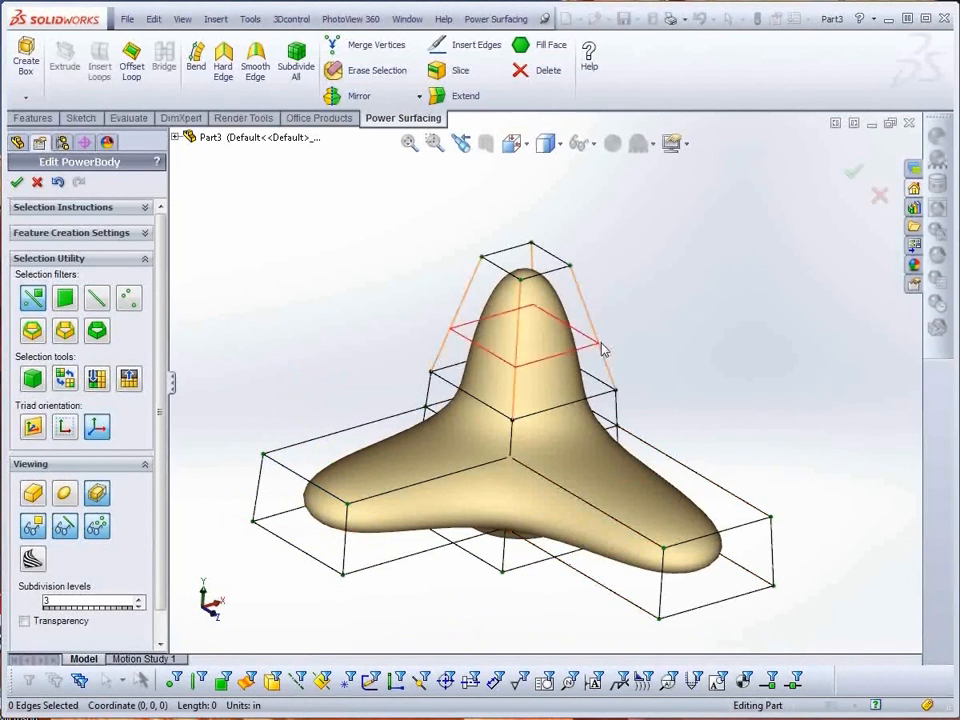
- Insert one edge loop around each leg, at about X -3.3 in on the side leg and Z 3.4 in on the front leg
left_click(435, 484)
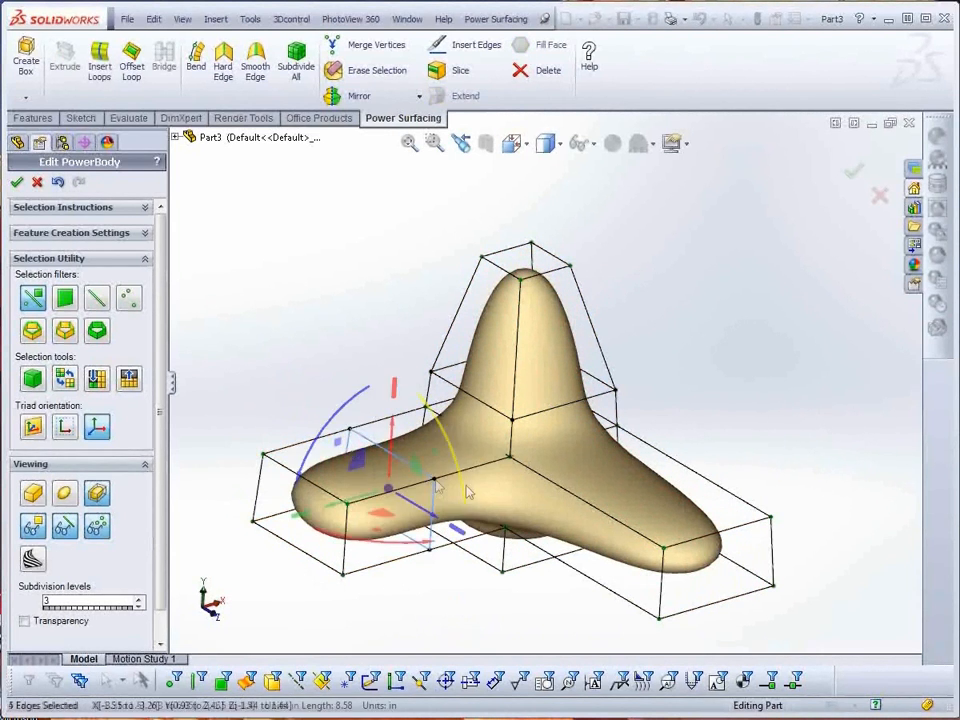
key("Return")
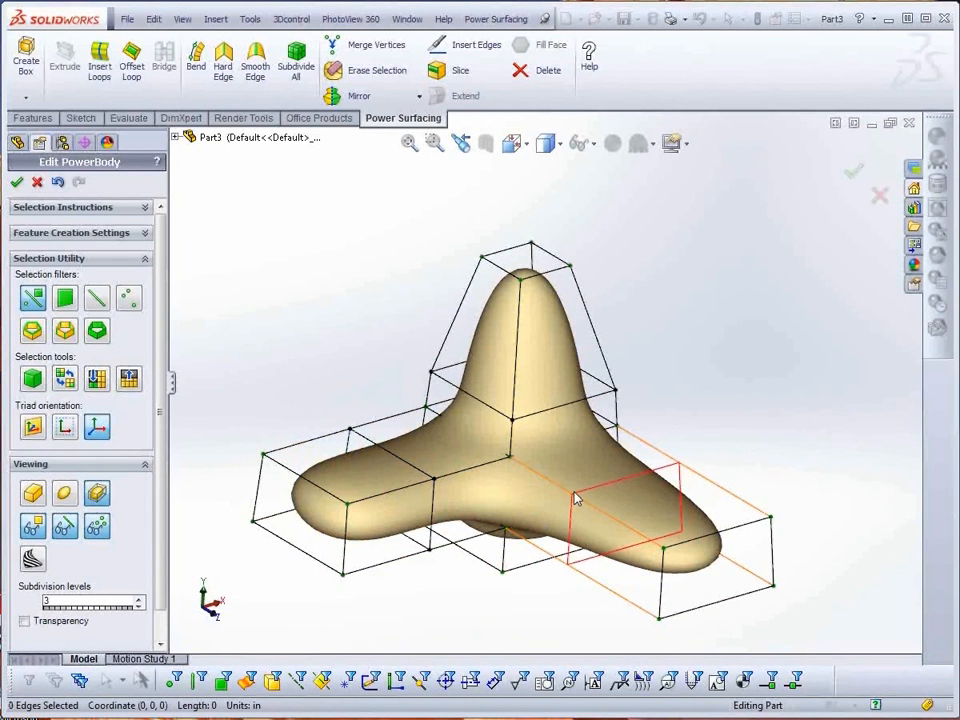
left_click(576, 499)
middle_click_drag(527, 552, 478, 561)
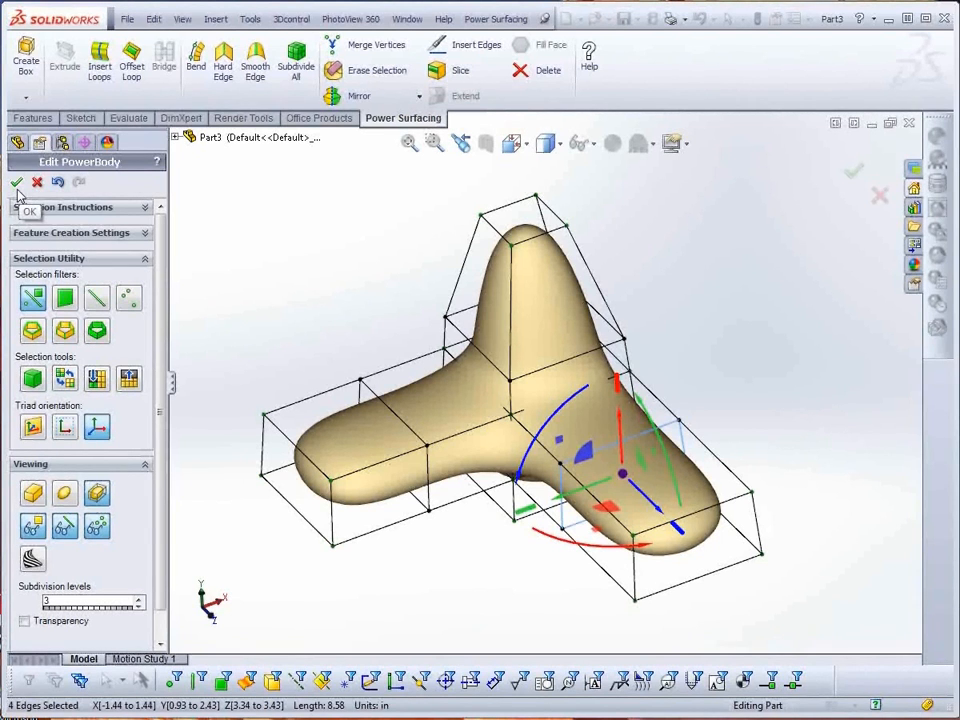
- Review the quality and type options for feature creation, and convert the SubD model to a body with Medium quality and Normal type
left_click(145, 236)
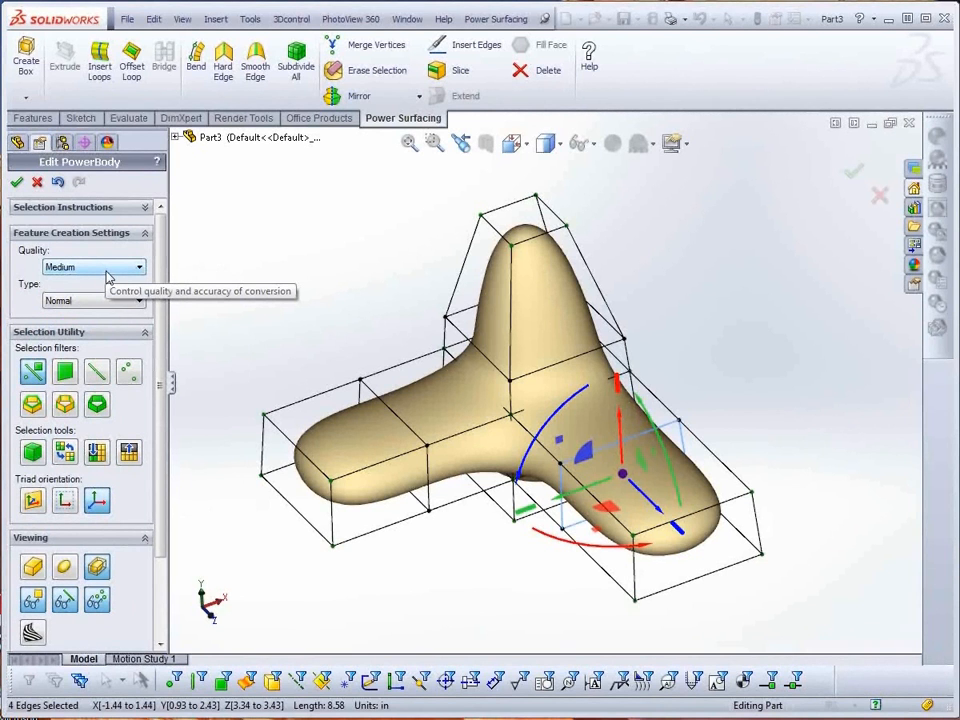
left_click(139, 300)
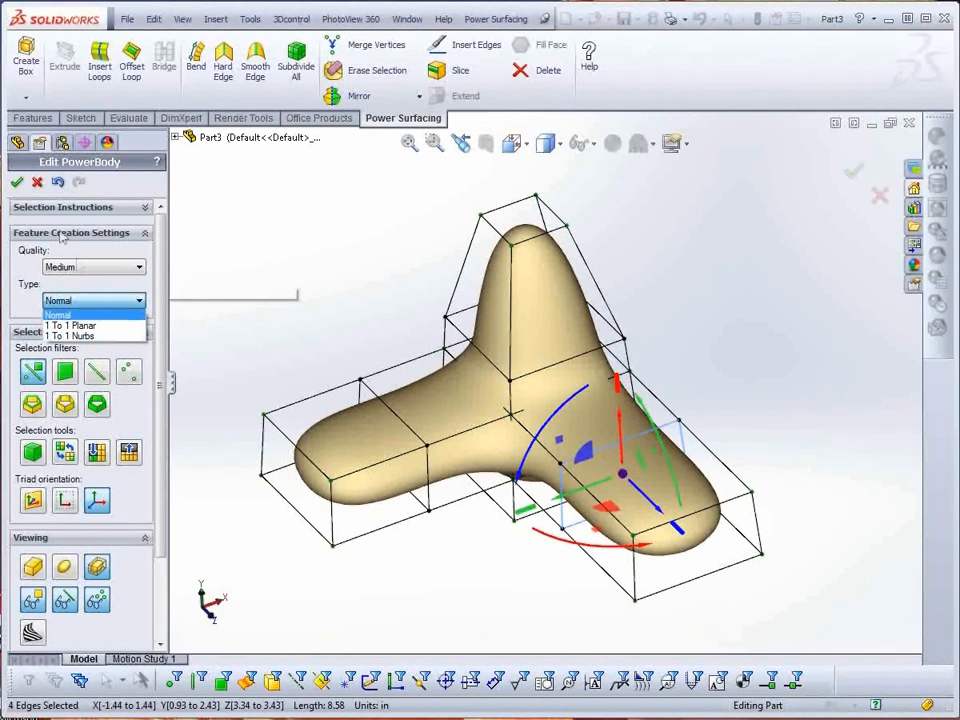
left_click(17, 184)
left_click(17, 184)
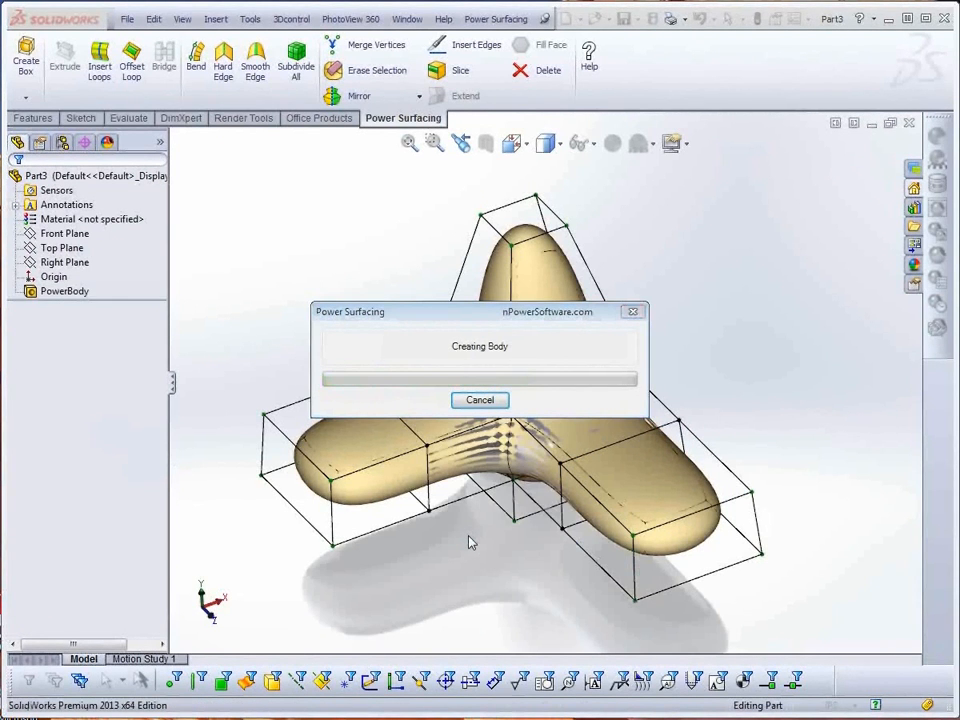
middle_click_drag(450, 510, 469, 617)
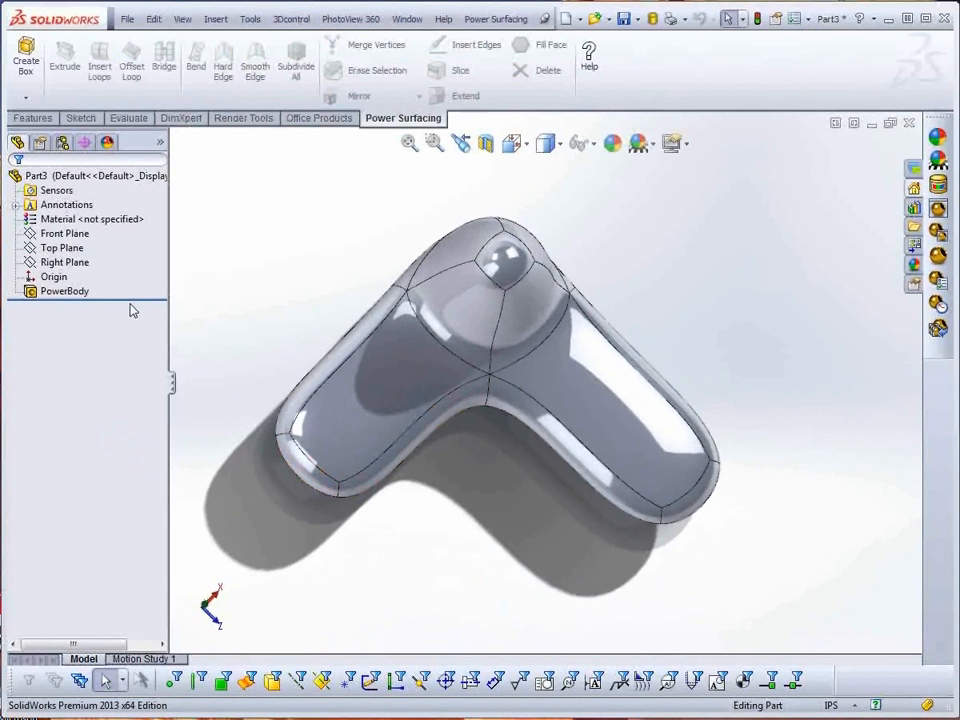
- Sketch a circle of about 0.43 in radius on the Top Plane under the negative X leg, and exit the sketch
left_click(62, 247)
left_click(87, 229)
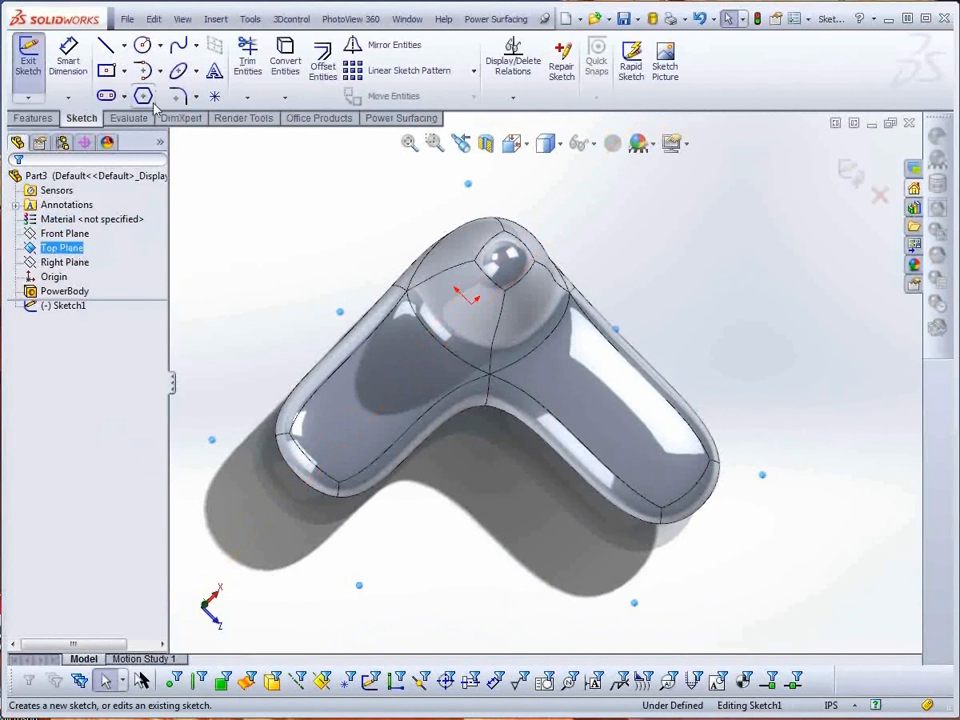
left_click(143, 45)
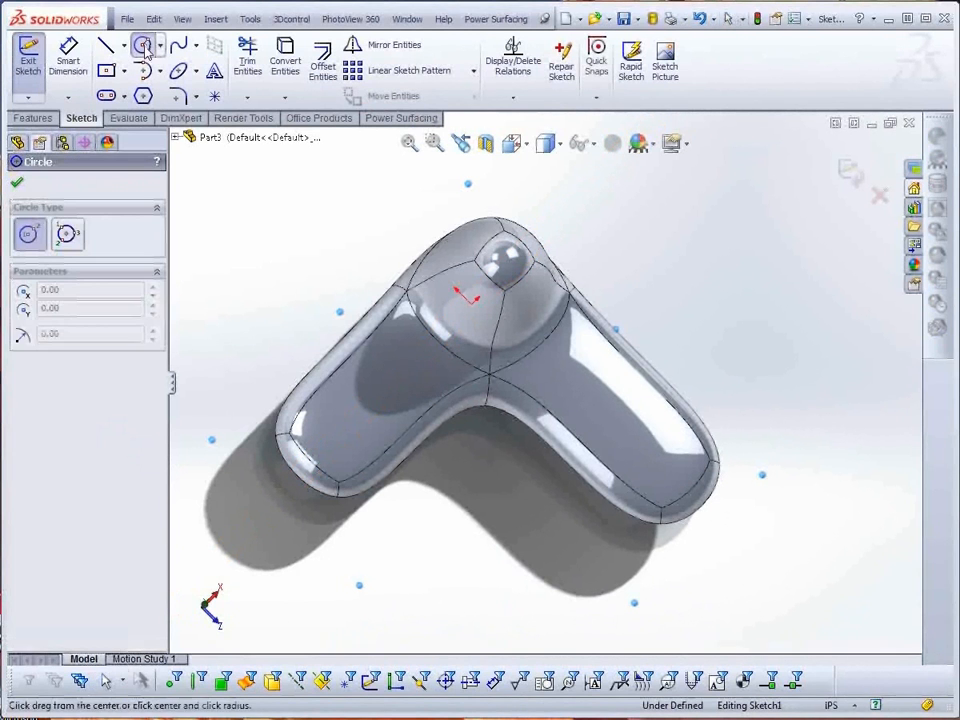
left_click(357, 420)
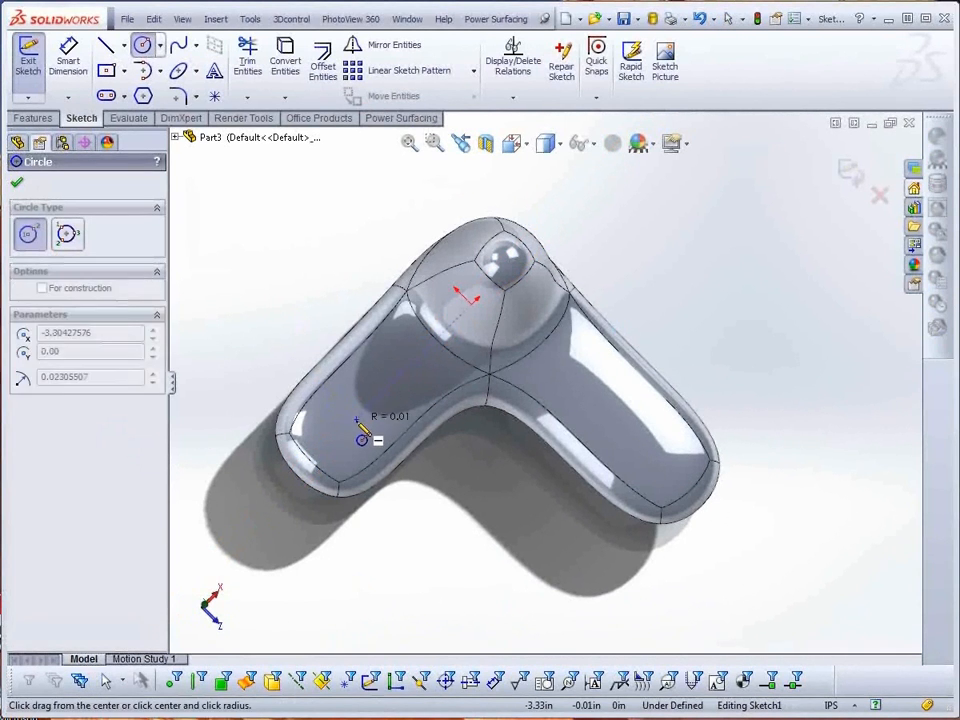
left_click(361, 437)
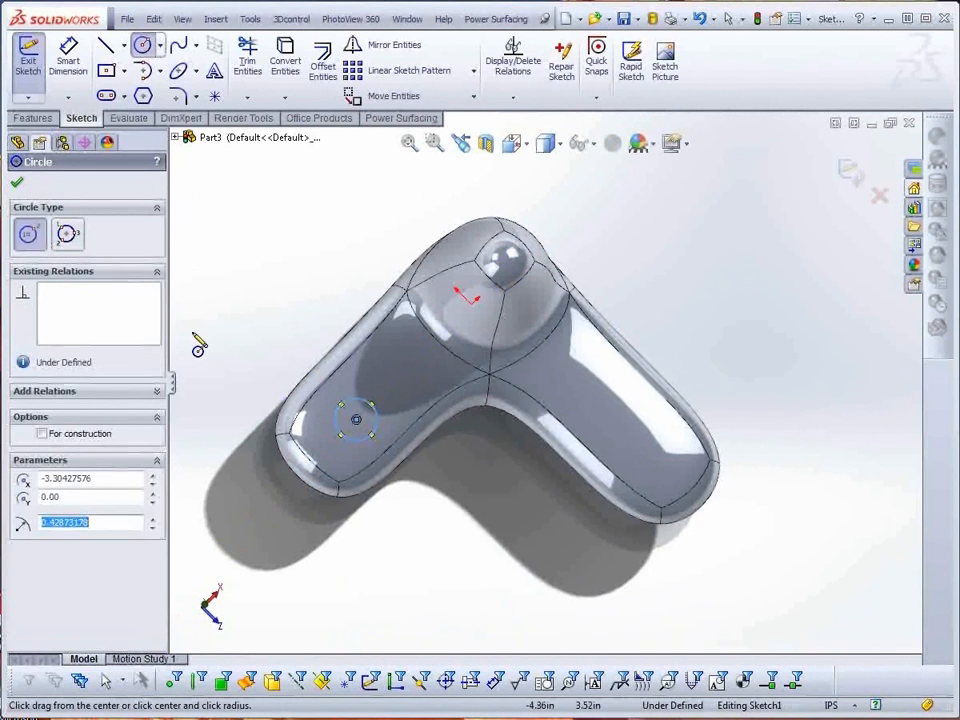
left_click(16, 183)
left_click(28, 62)
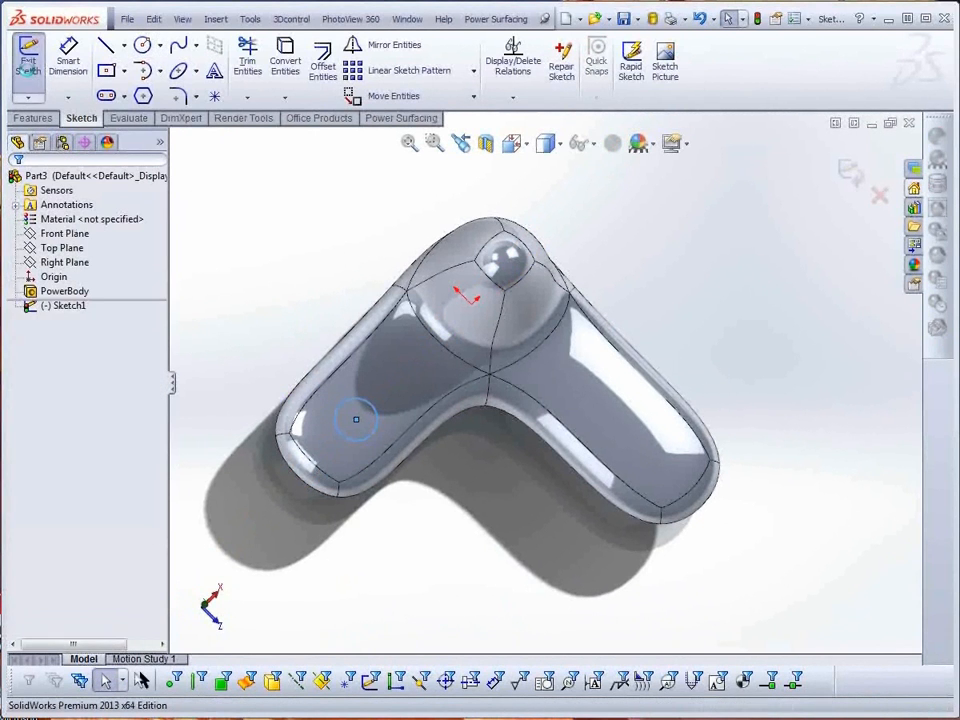
- Extrude the circle upward through the leg into a cylinder about 4.37 in long, merged with the body
left_click(33, 118)
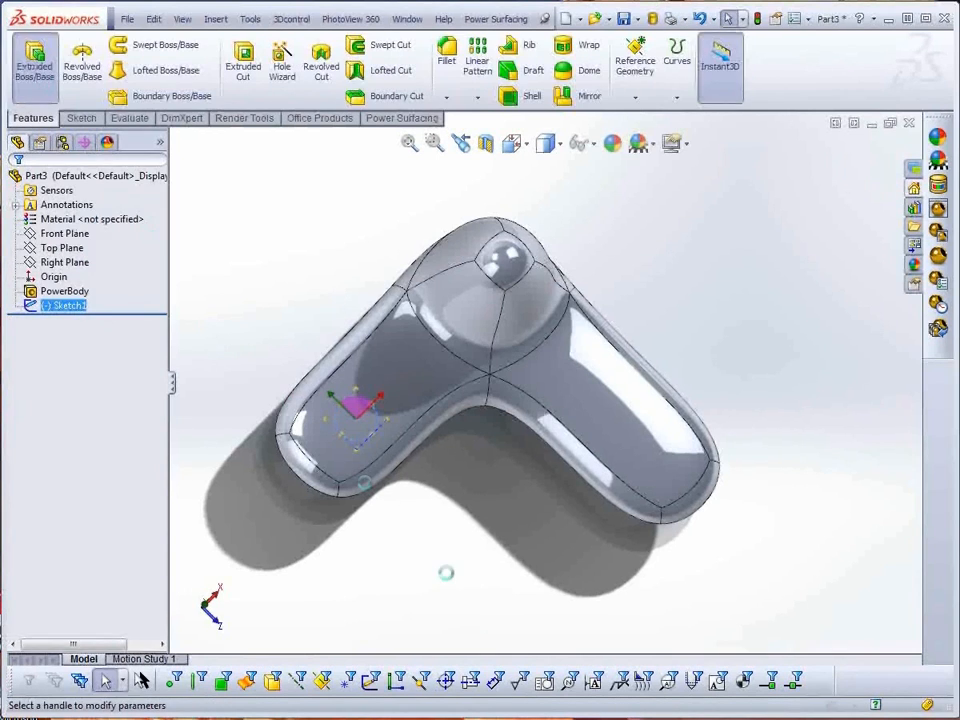
left_click(34, 62)
middle_click_drag(523, 538, 412, 515)
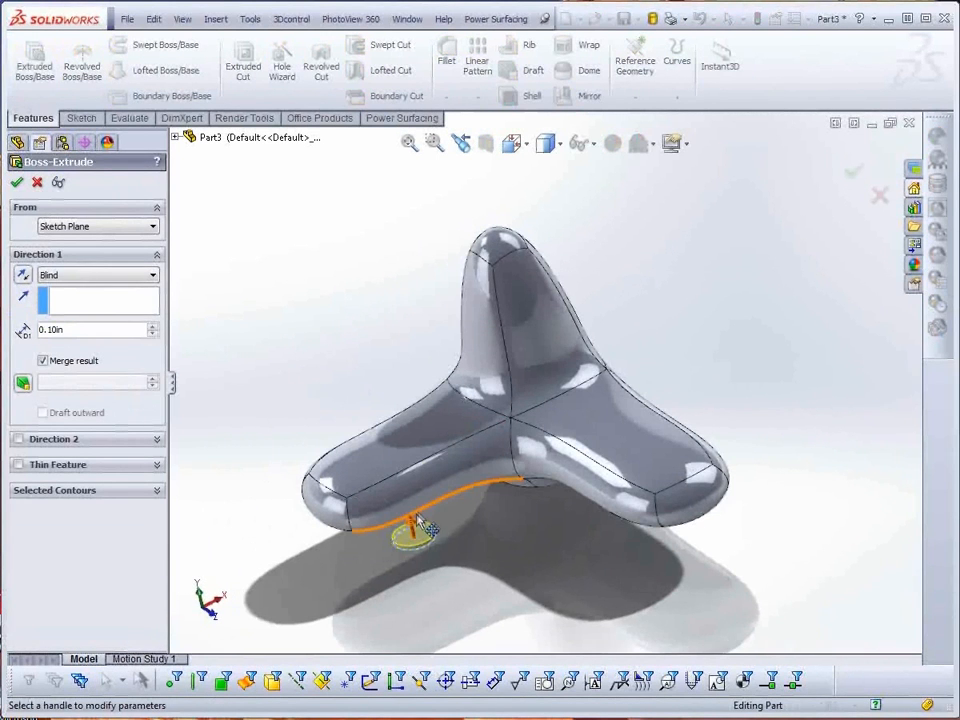
left_click_drag(410, 528, 370, 340)
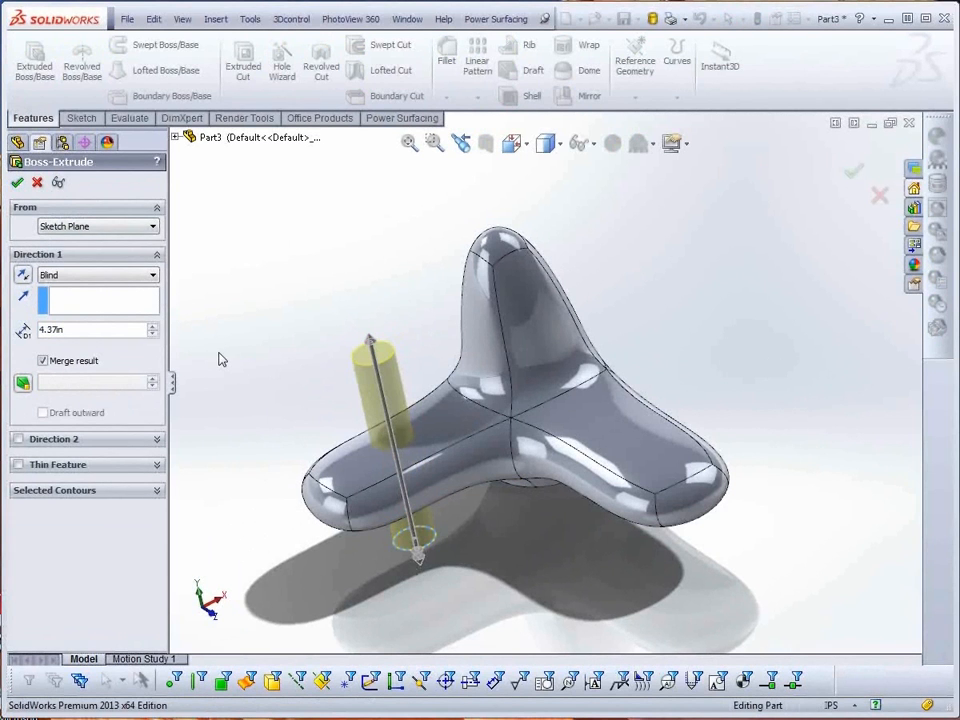
left_click(17, 183)
- Fillet the edge where the cylinder meets the upper surface of the leg with a 0.10 in constant radius
left_click(395, 449)
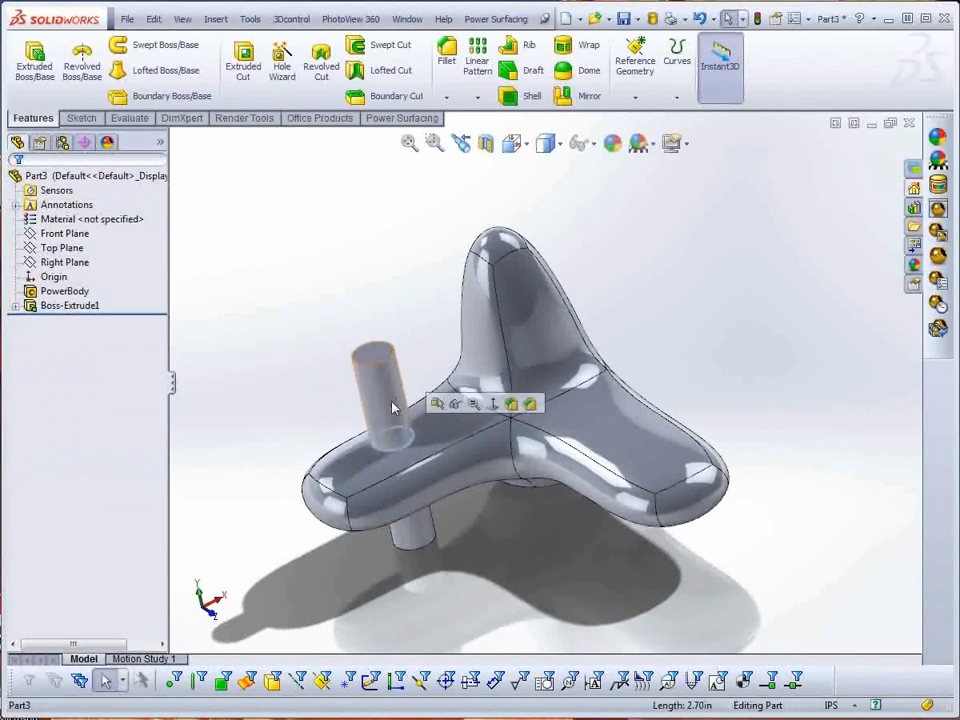
left_click(447, 63)
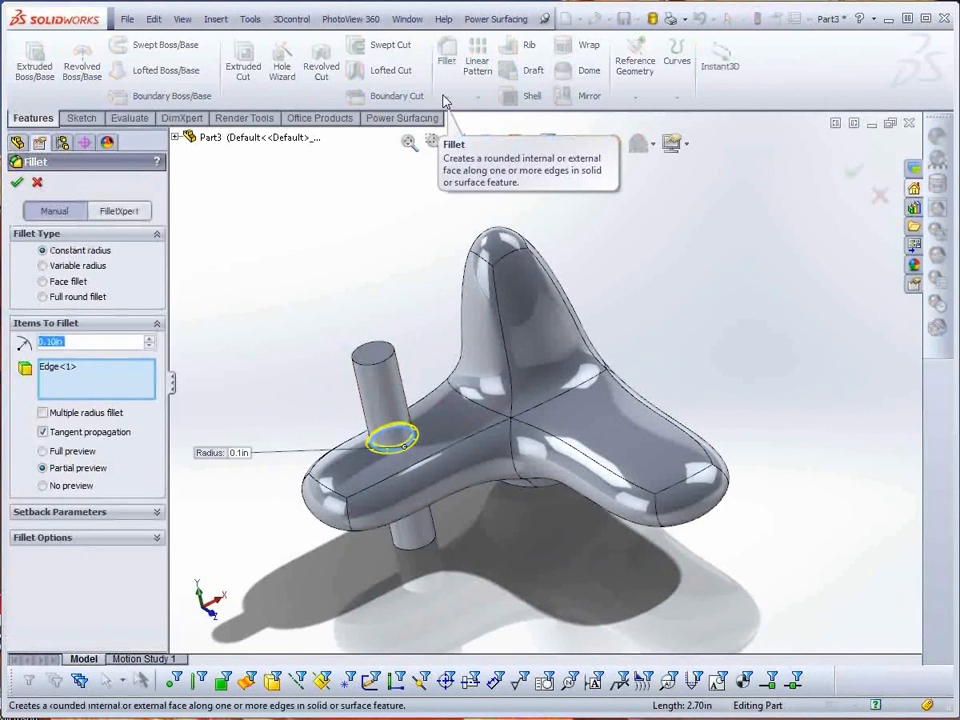
left_click(17, 182)
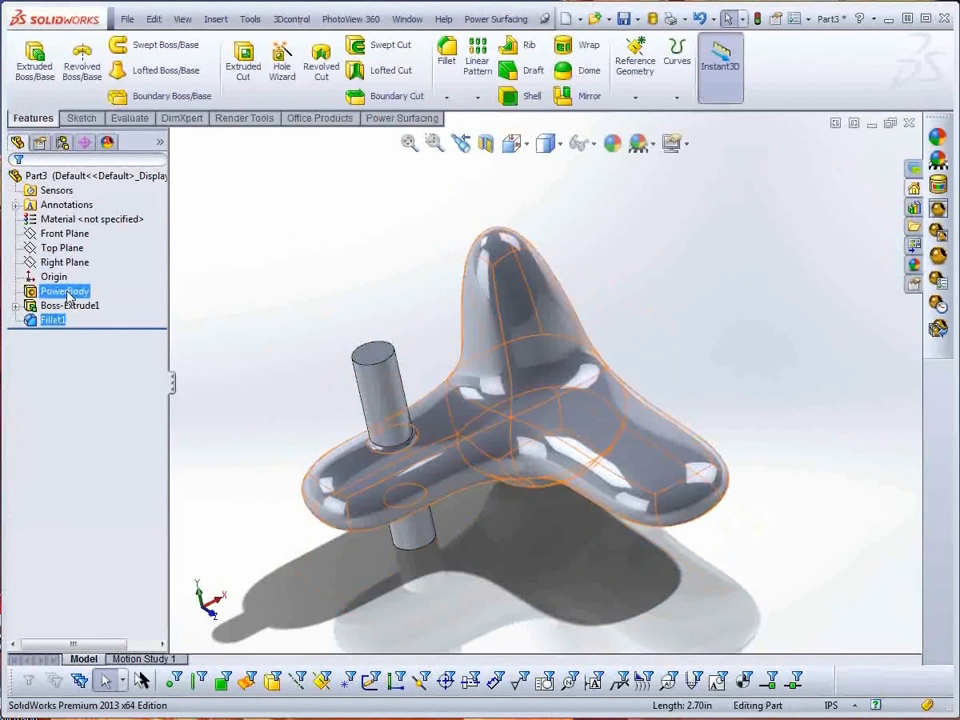
- Edit the PowerBody, move the front face of the negative X leg's outer segment outward 0.89 in and down to about Y -0.14 in, and rebuild
left_click(66, 292)
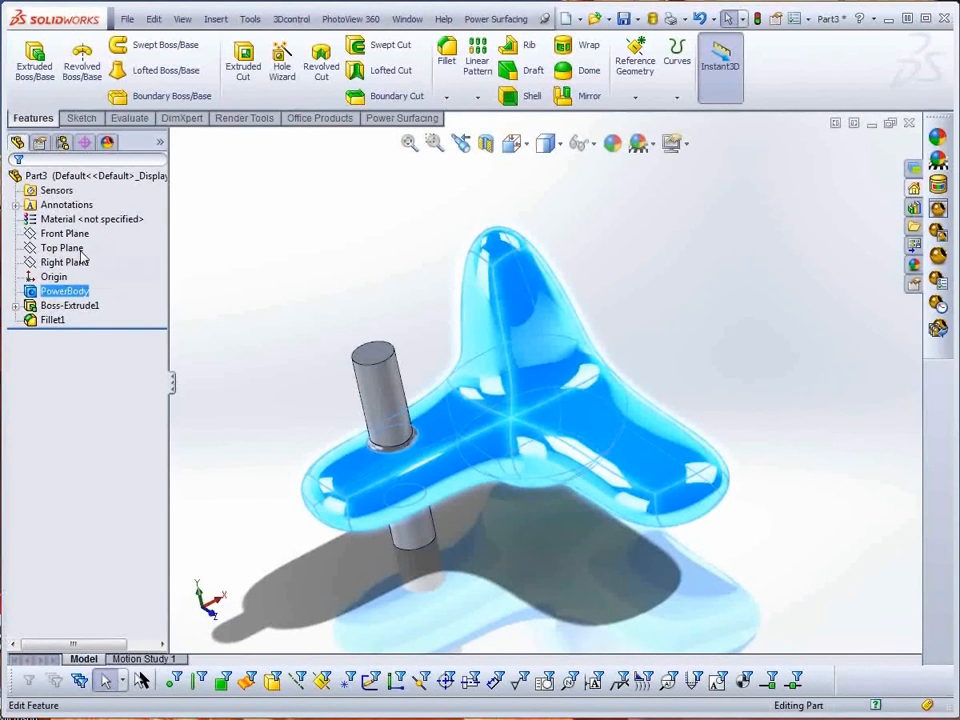
left_click(81, 254)
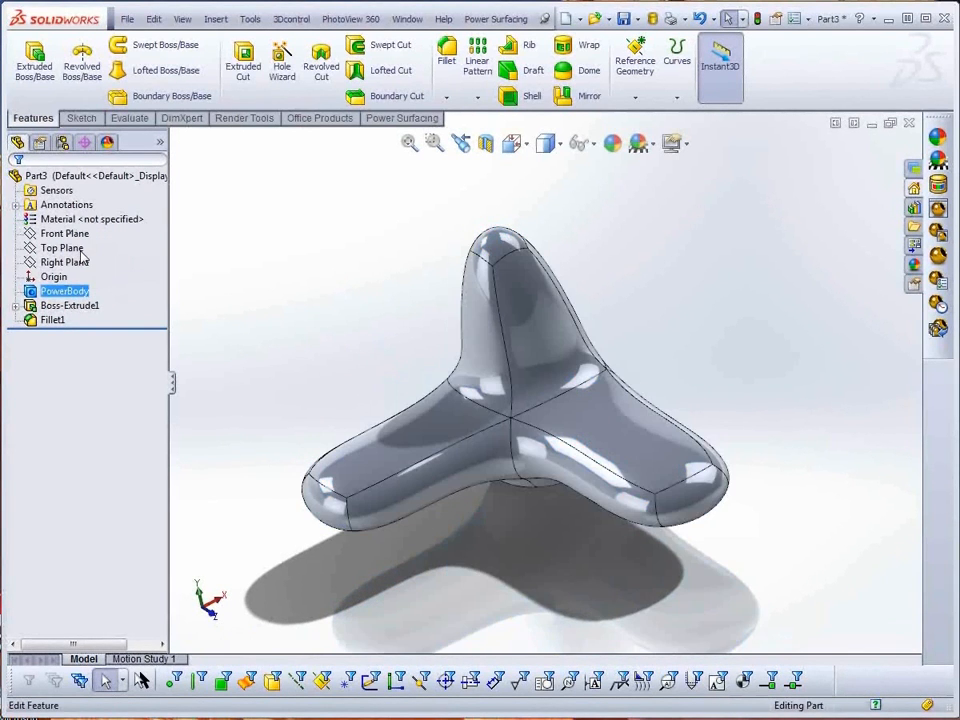
left_click(418, 540)
left_click_drag(434, 562, 458, 591)
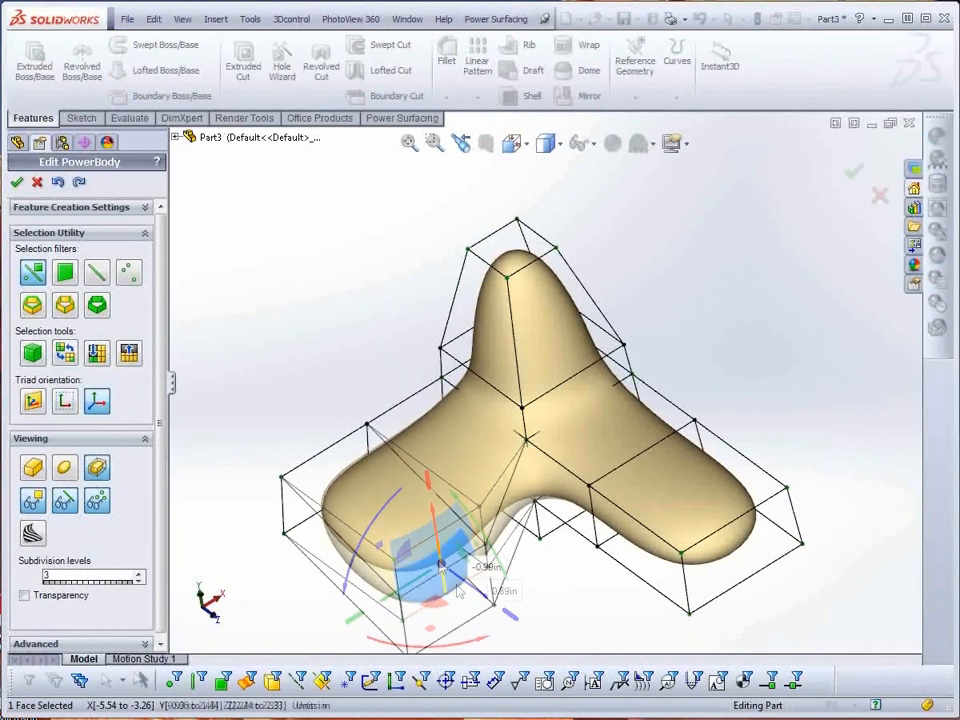
left_click_drag(437, 529, 441, 570)
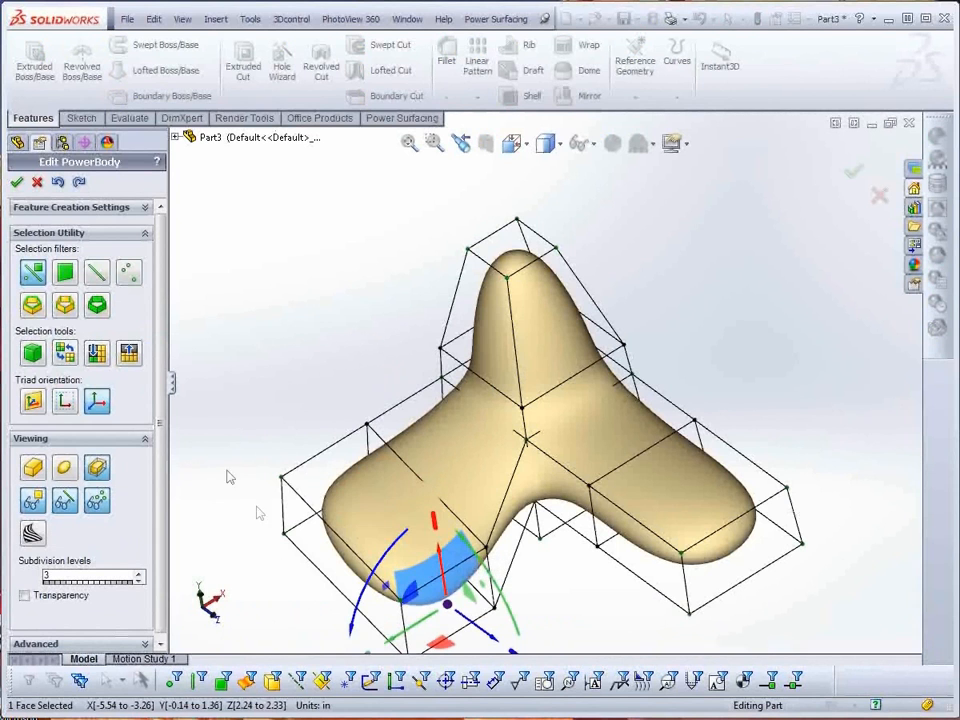
left_click(17, 184)
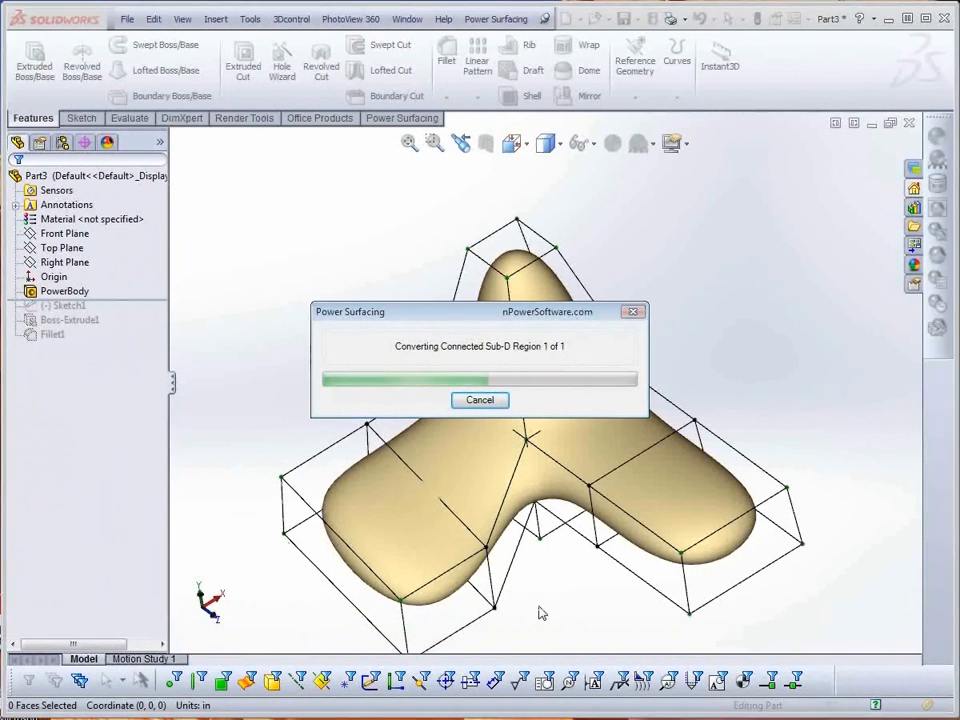
middle_click_drag(538, 590, 509, 532)
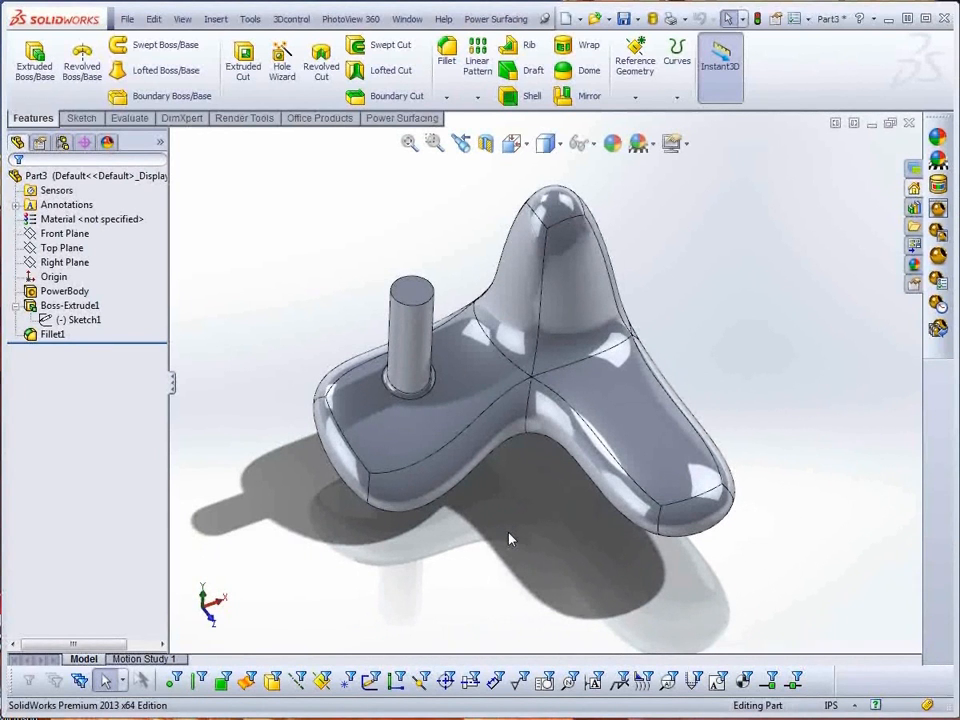
- Reopen the PowerBody for editing and apply Hard Edge to the upper face of the front leg's outer segment
left_click(66, 292)
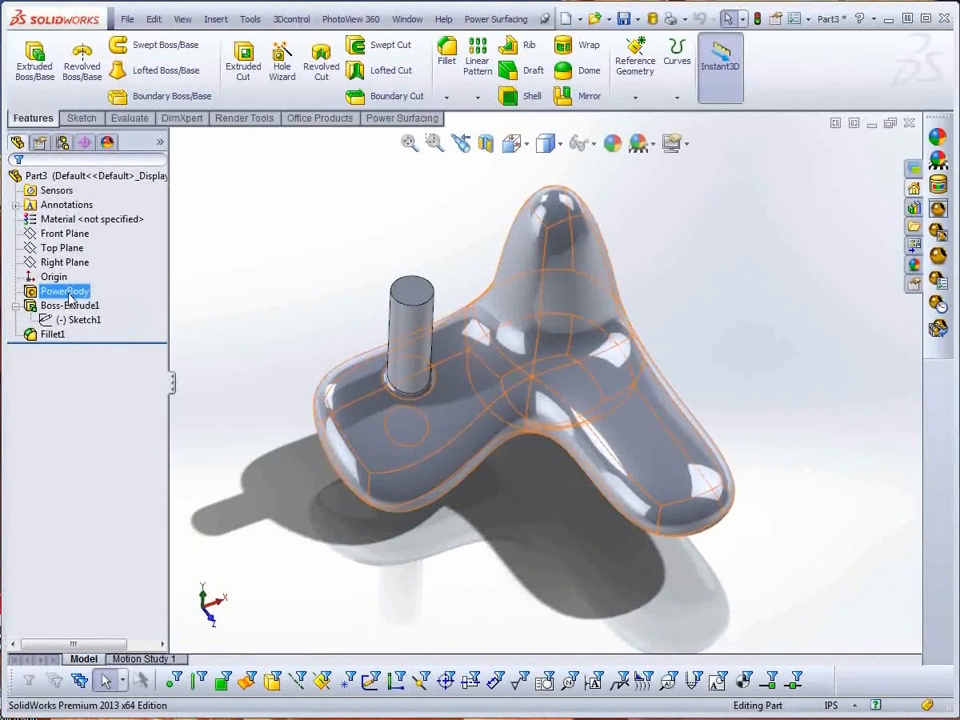
left_click(68, 293)
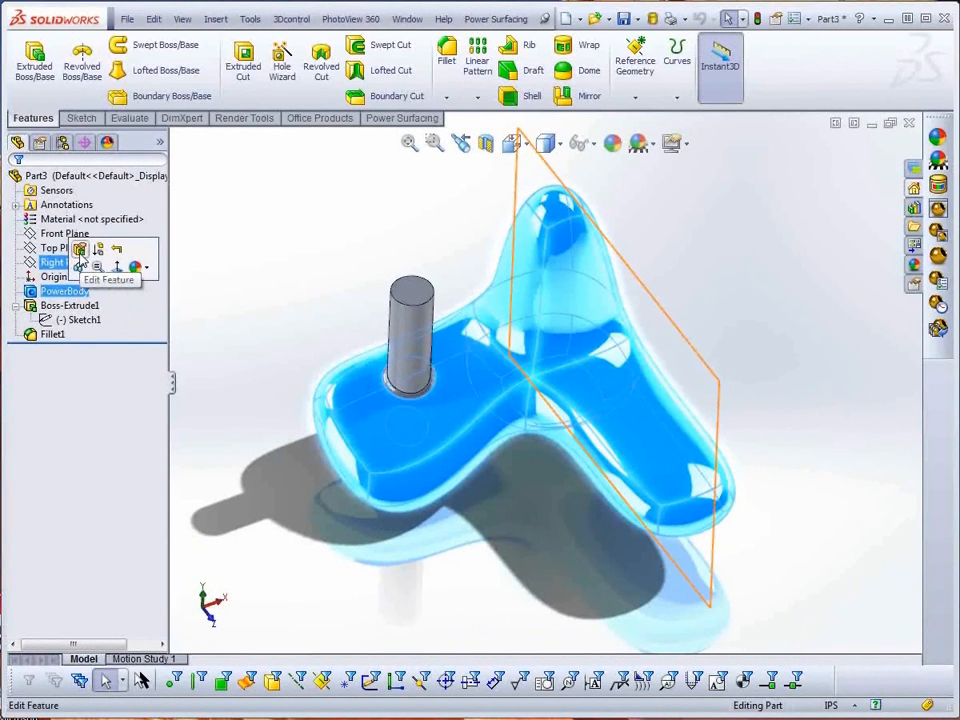
left_click(80, 250)
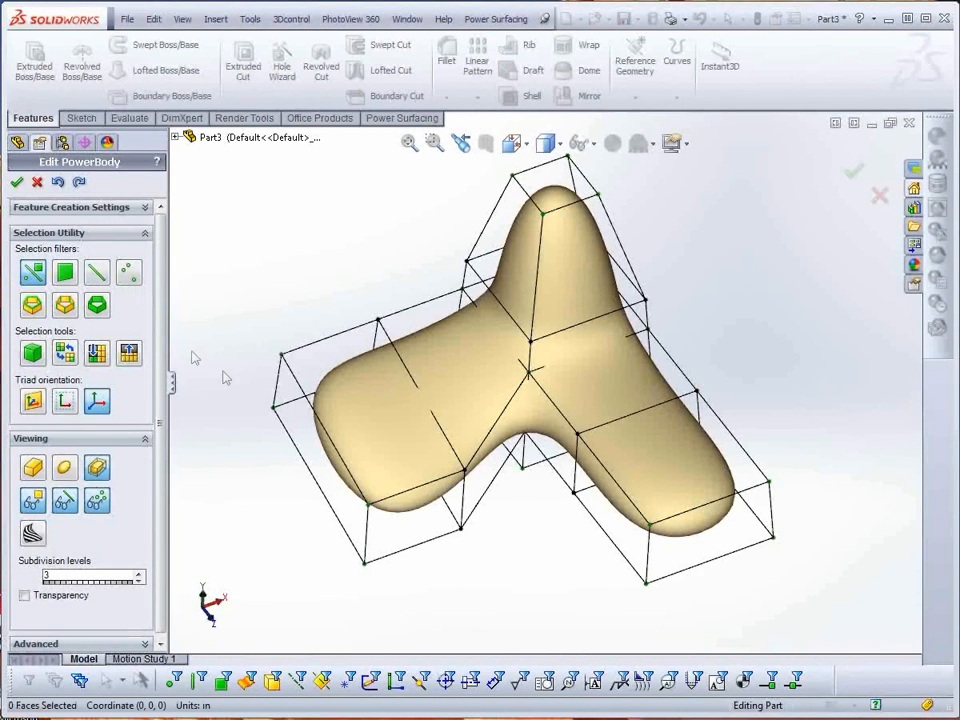
left_click(669, 479)
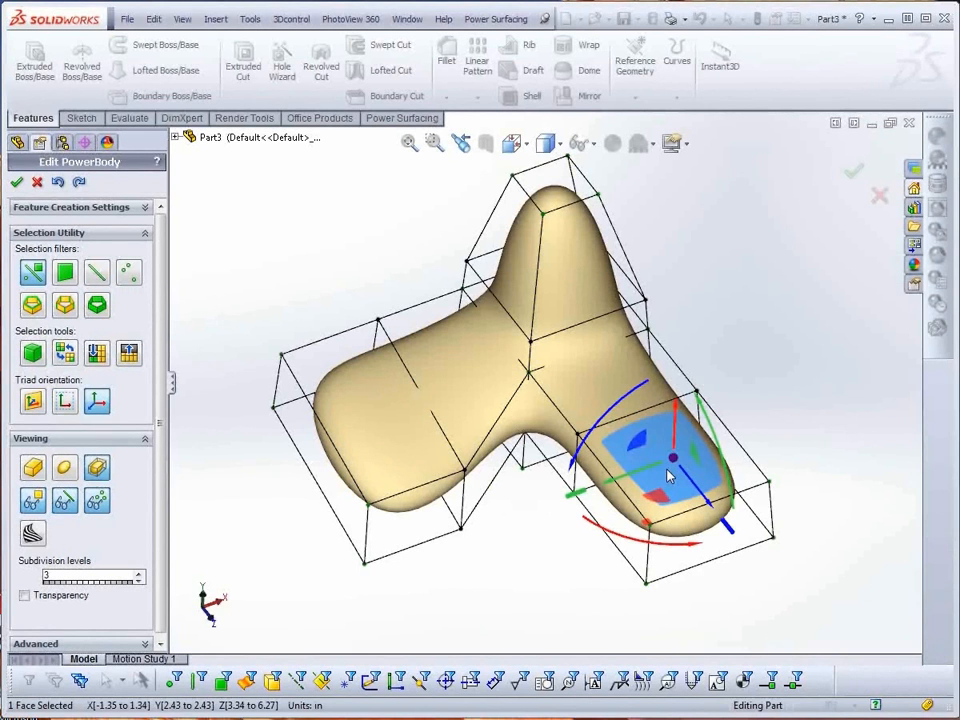
left_click(669, 477)
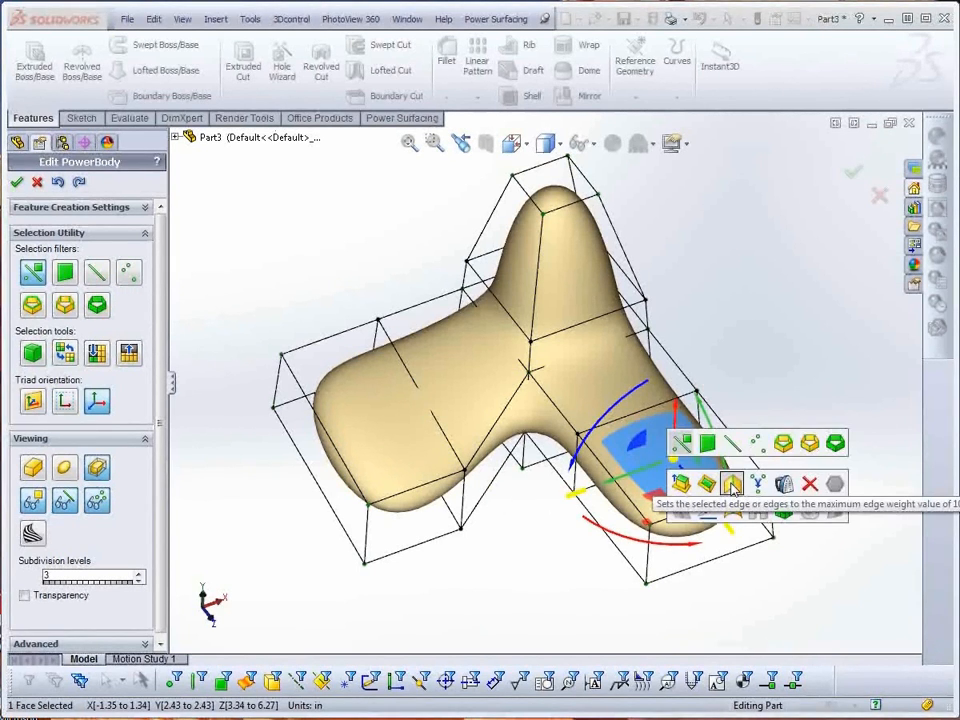
left_click(733, 486)
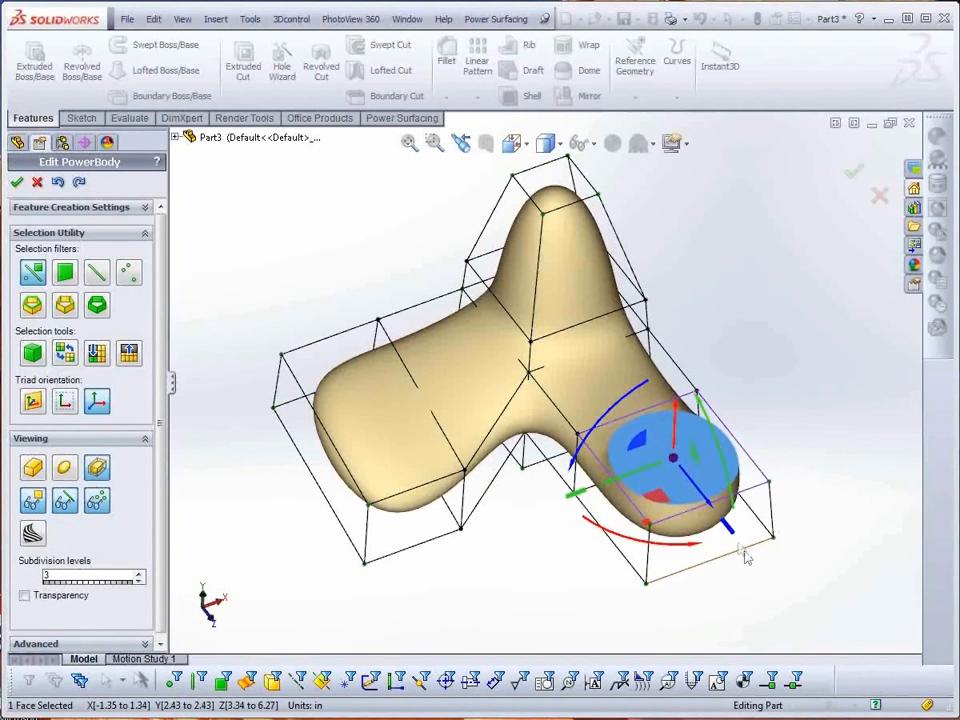
- Compare the box mesh display with the smooth shape display, and accept the PowerBody edit to rebuild the part
middle_click_drag(773, 592, 715, 577)
left_click(34, 471)
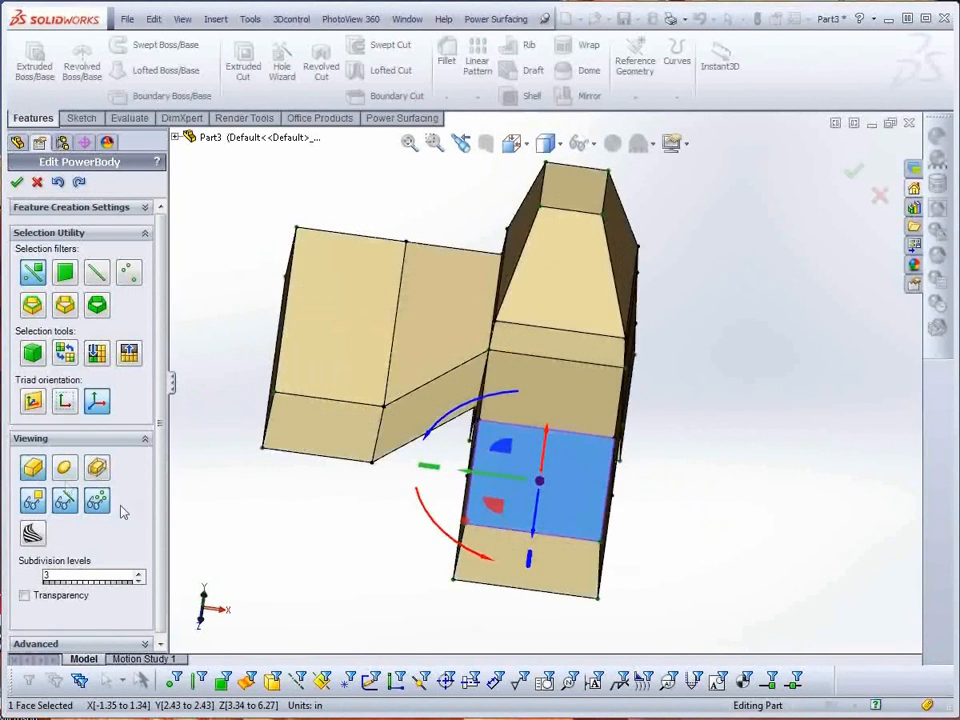
middle_click_drag(296, 592, 366, 600)
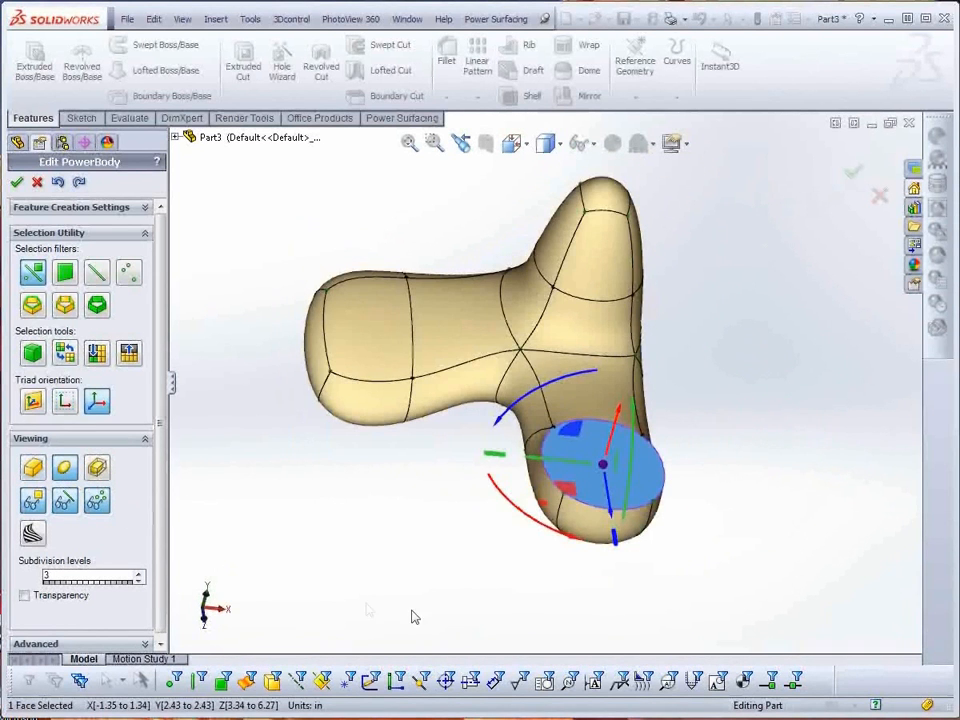
middle_click_drag(435, 613, 407, 609)
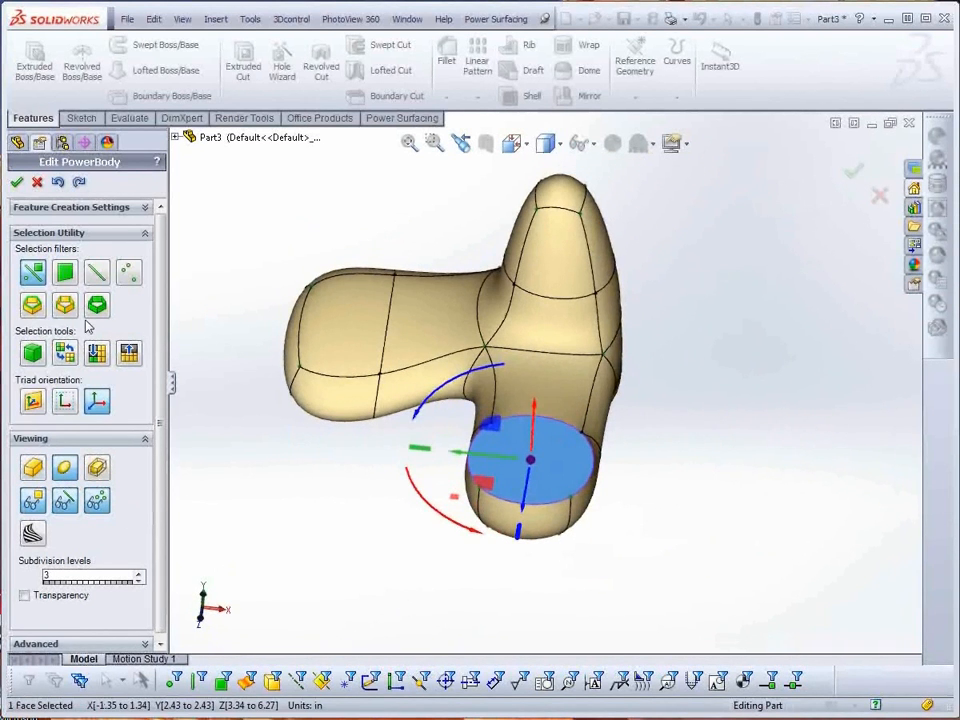
left_click(16, 181)
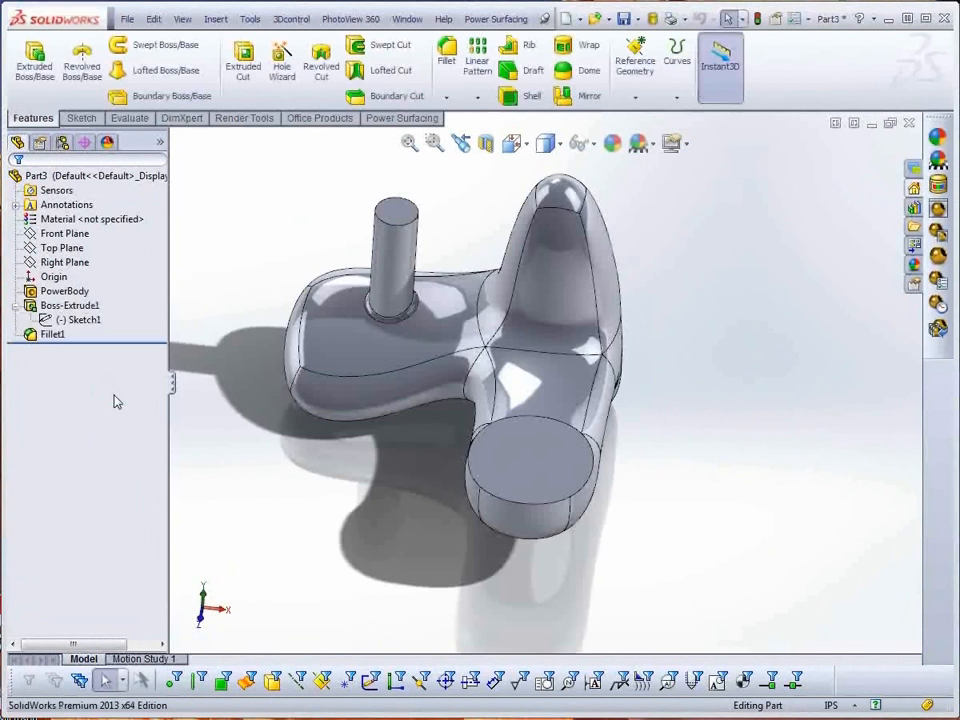
middle_click_drag(339, 561, 487, 498)
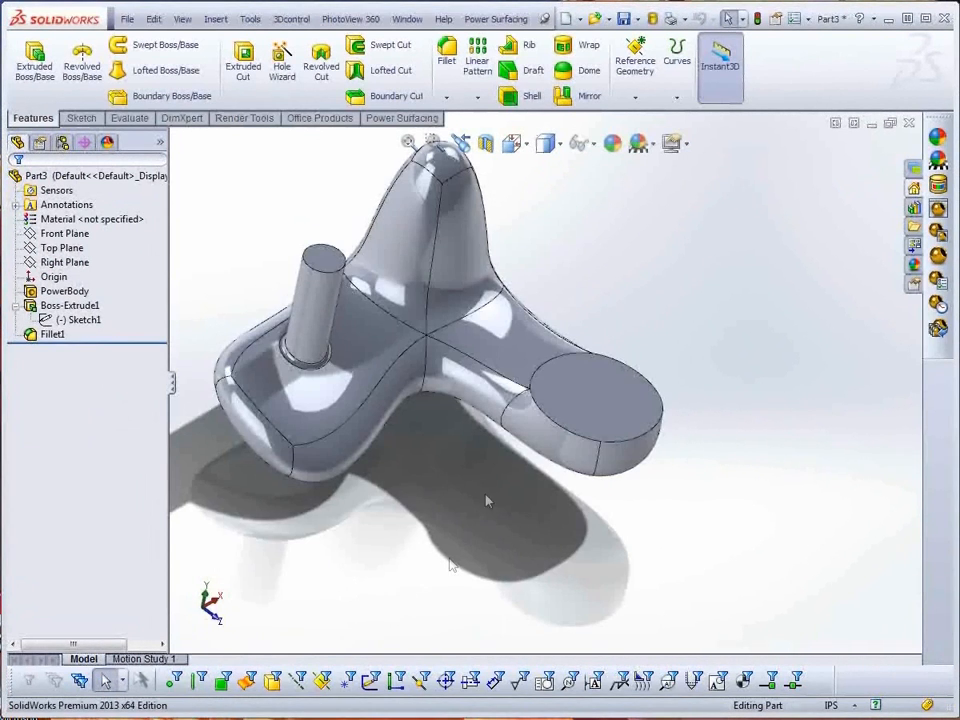
- Sketch a circle of about 0.56 in radius on the flat upper face of the front leg's outer segment, and exit the sketch
left_click(590, 410)
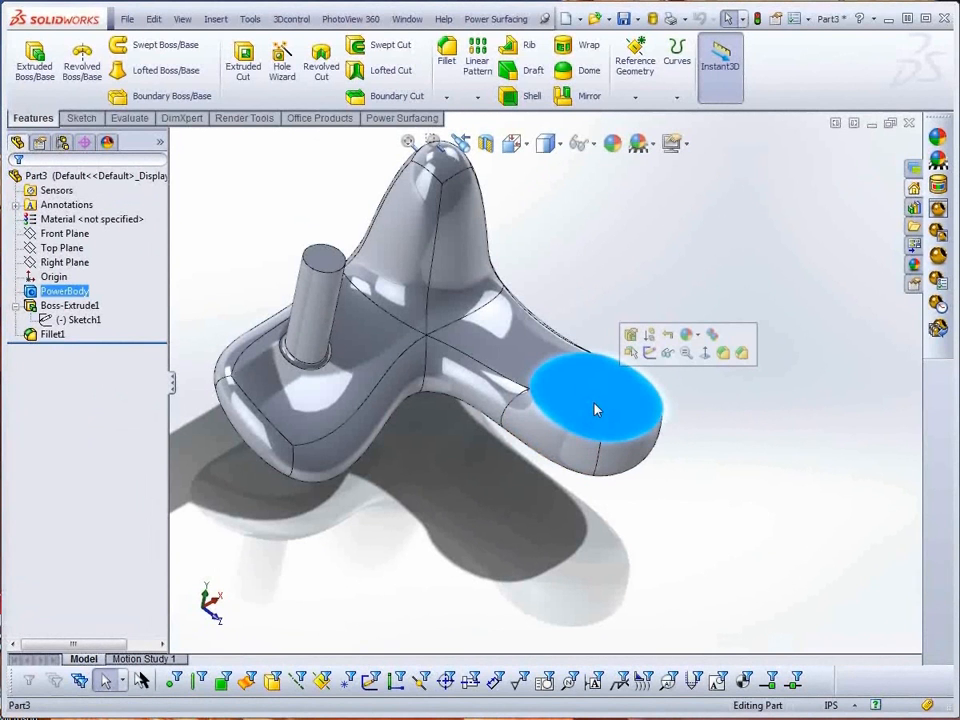
left_click(649, 352)
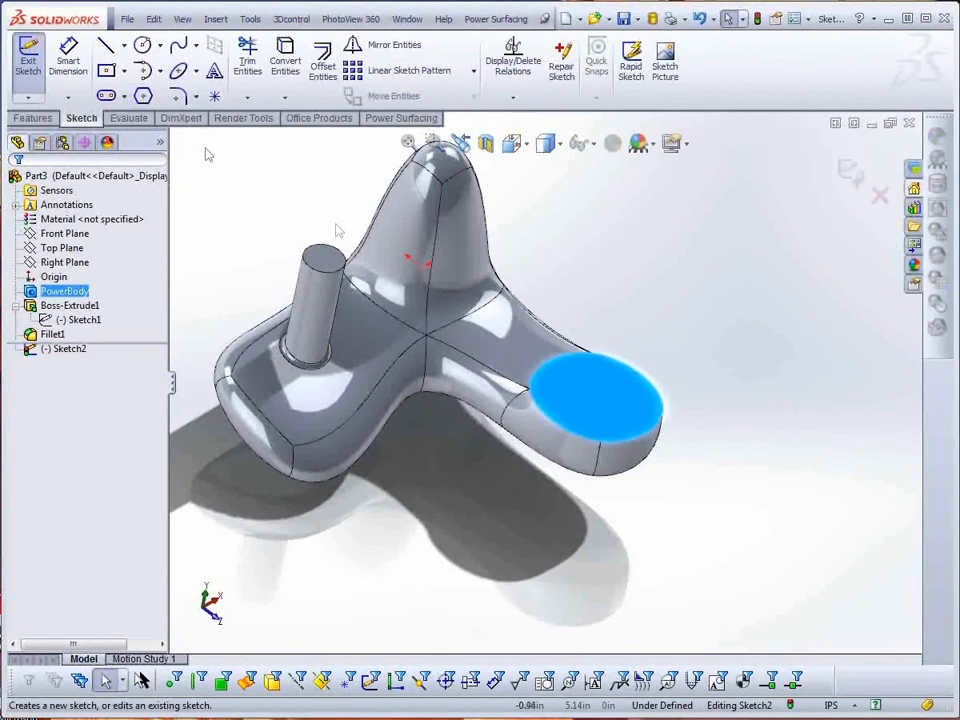
left_click(143, 47)
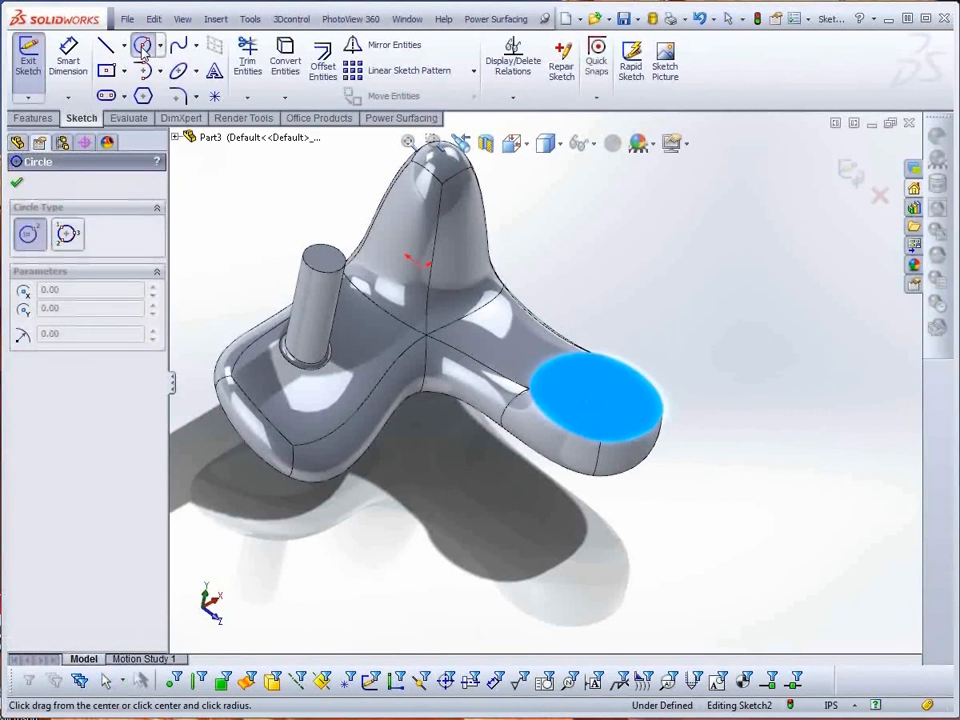
left_click(602, 402)
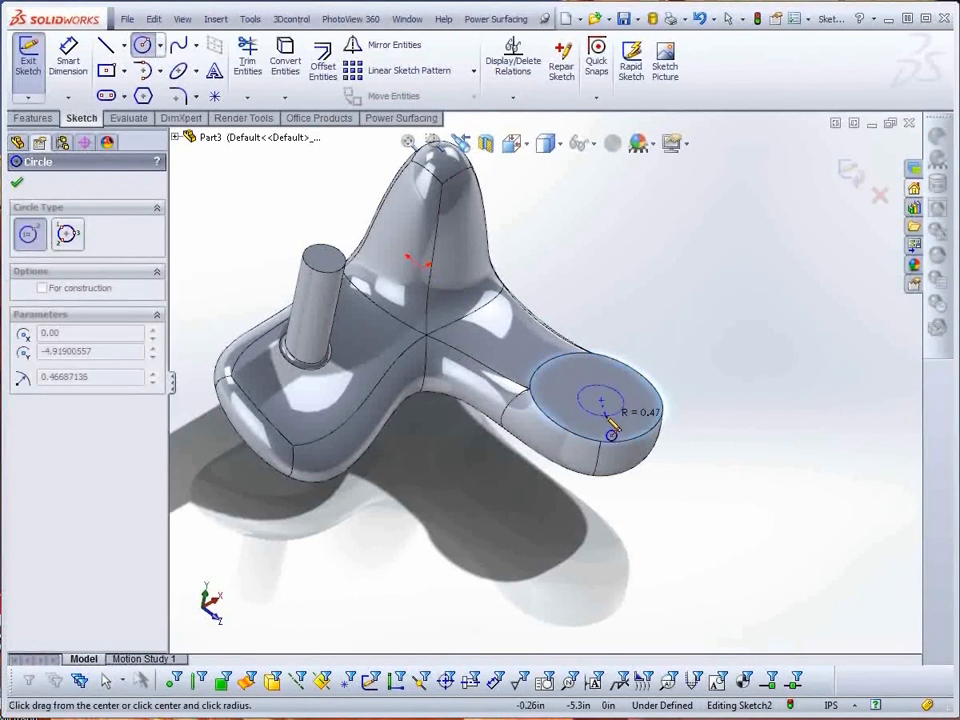
left_click(611, 430)
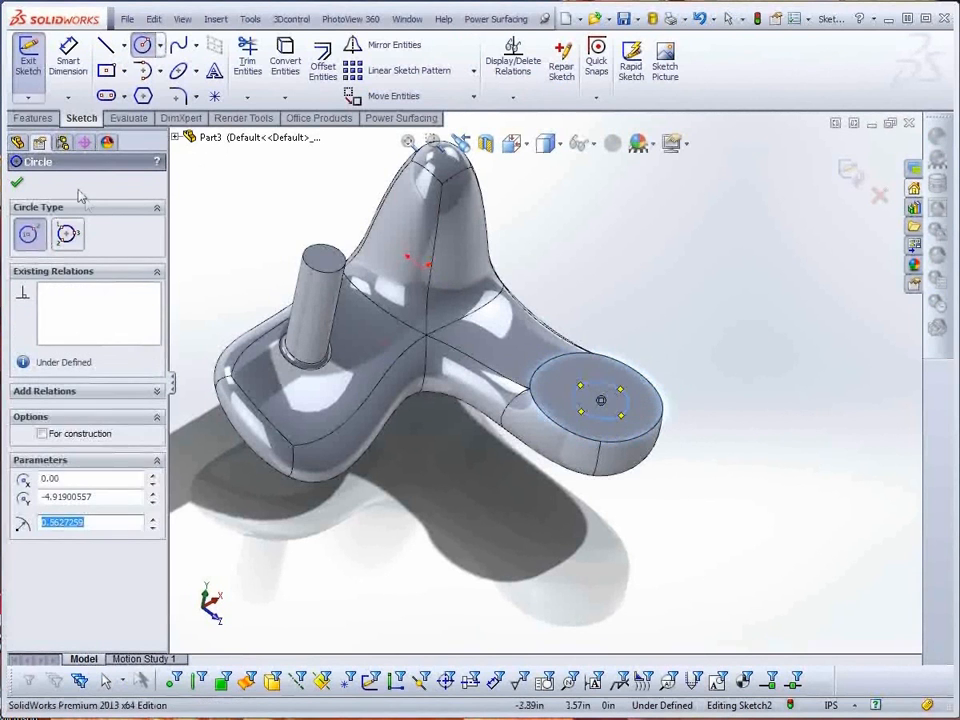
key("Escape")
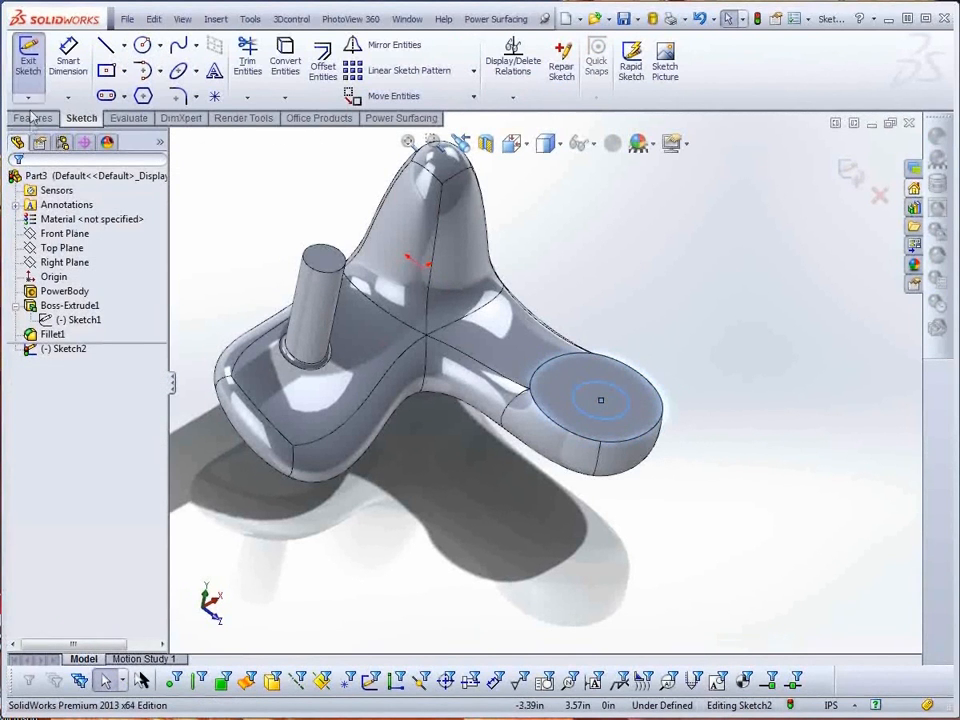
left_click(27, 62)
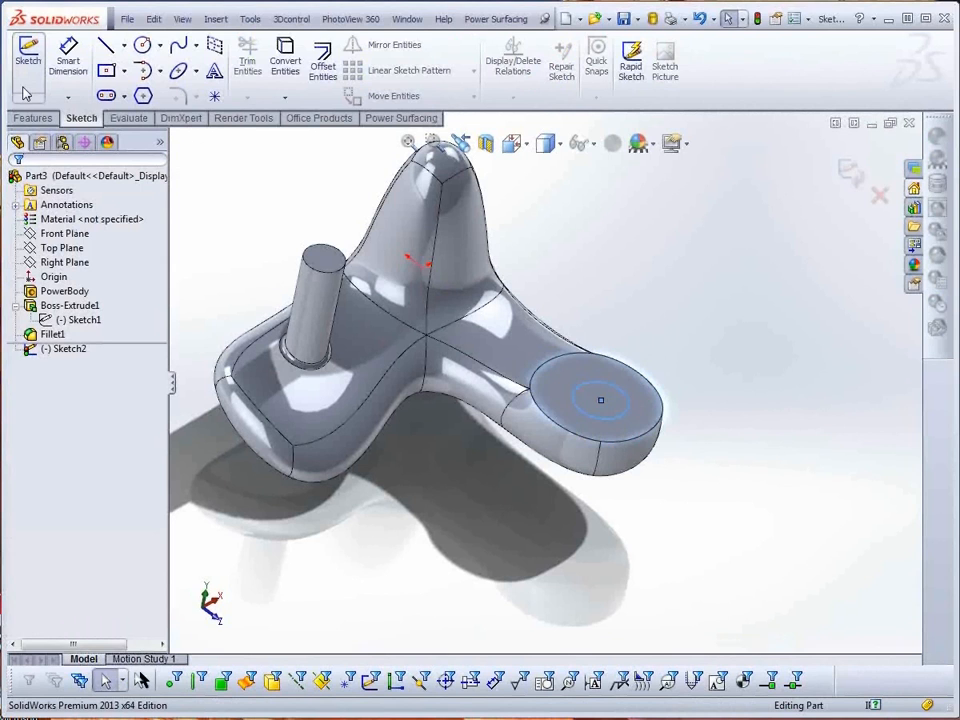
- Extrude the new circle upward about 1.3 in as a blind boss merged with the body
left_click(32, 118)
left_click(34, 65)
left_click_drag(640, 228, 625, 352)
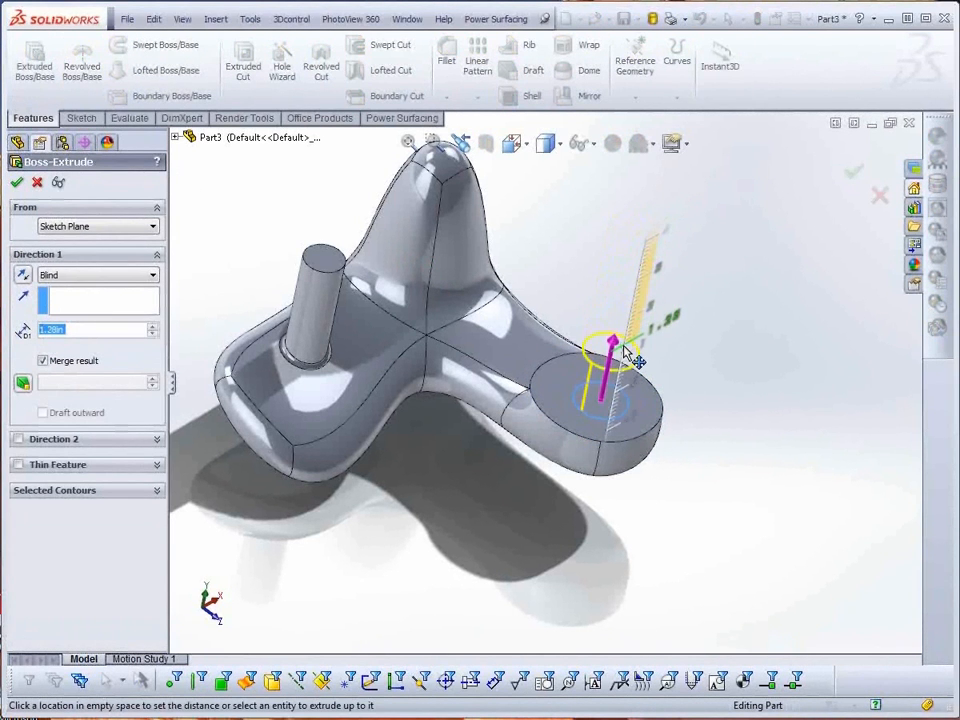
left_click(17, 183)
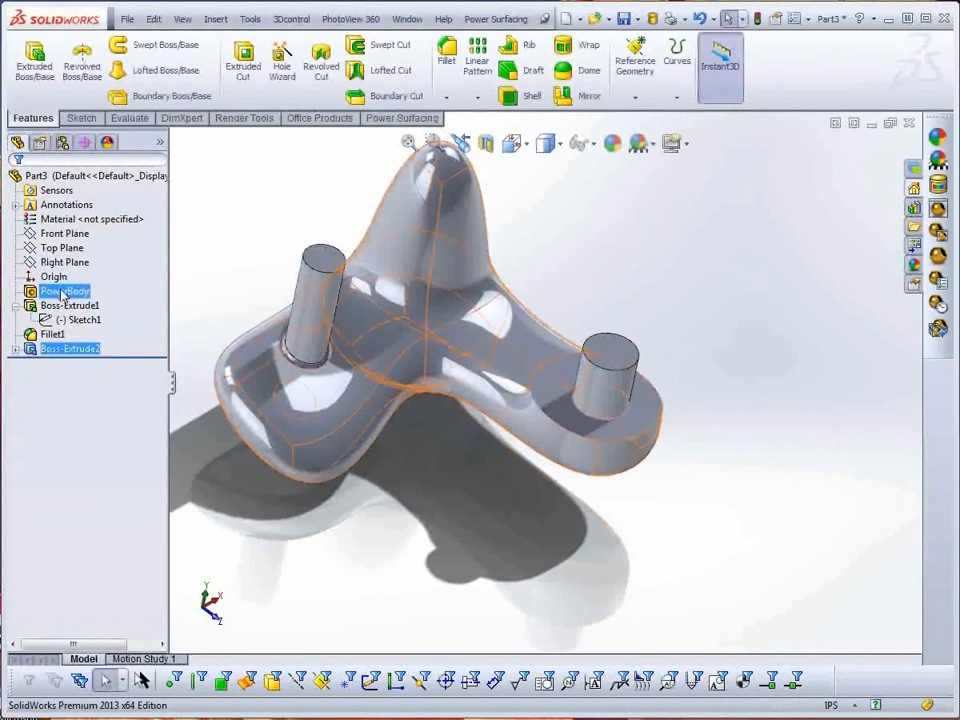
- Edit the PowerBody: shift the front leg's flat face toward negative X, scale it by 1.16, tilt it about Z, and rebuild
left_click(64, 293)
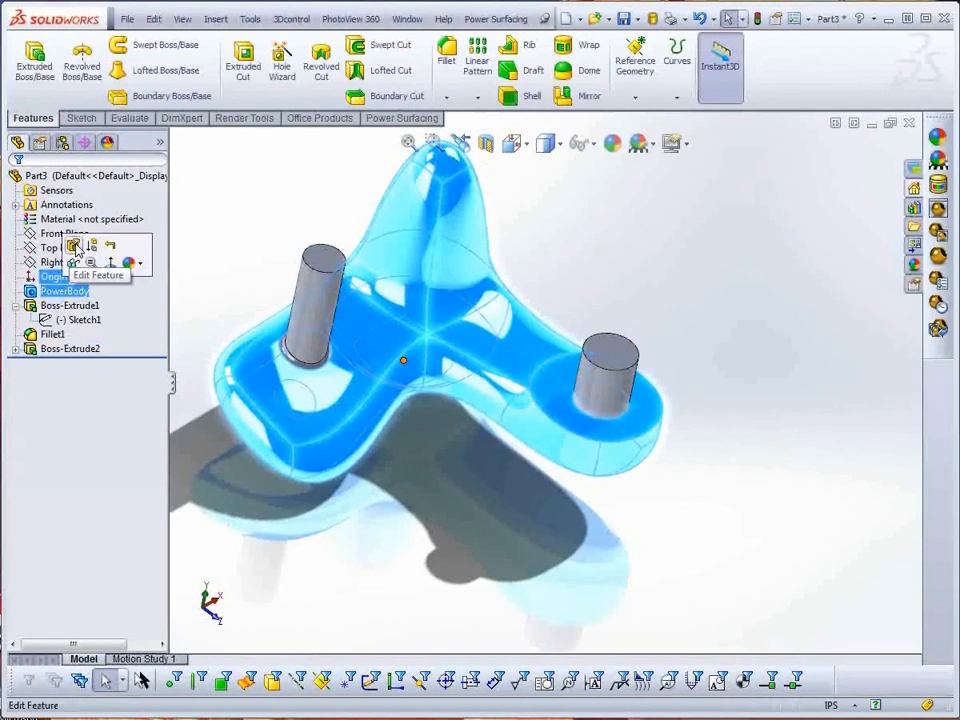
left_click(75, 248)
left_click(603, 405)
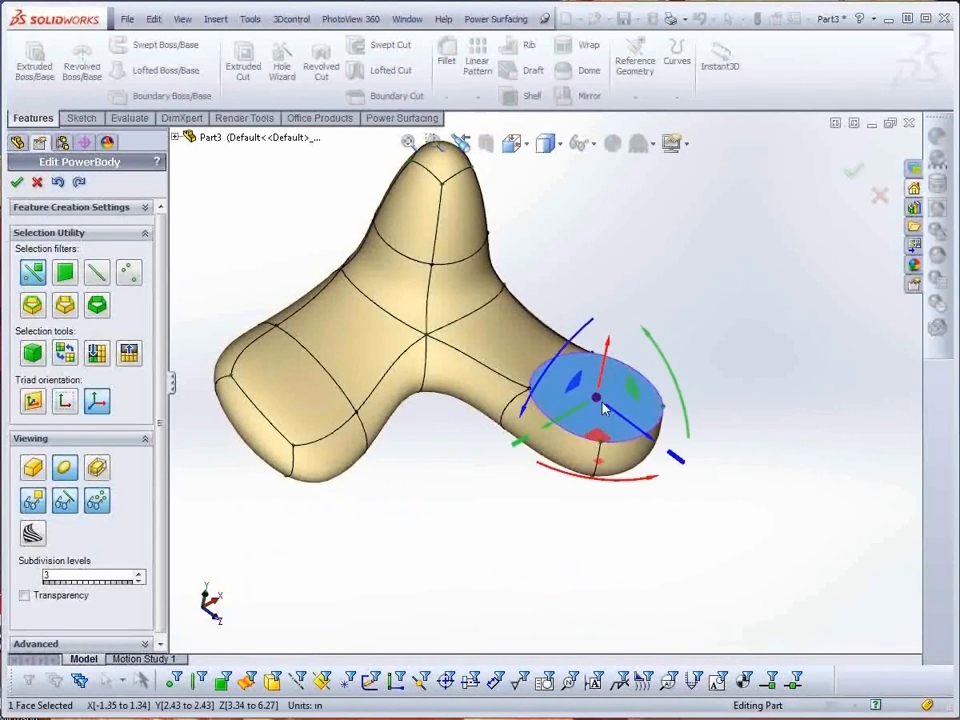
left_click_drag(568, 420, 585, 403)
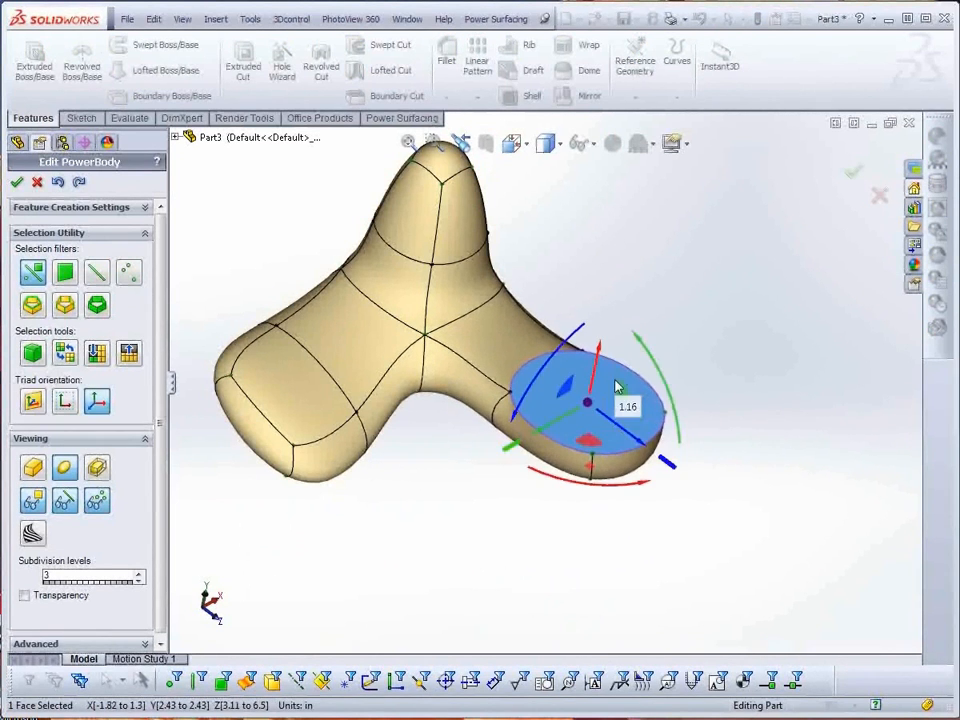
left_click_drag(555, 363, 529, 398)
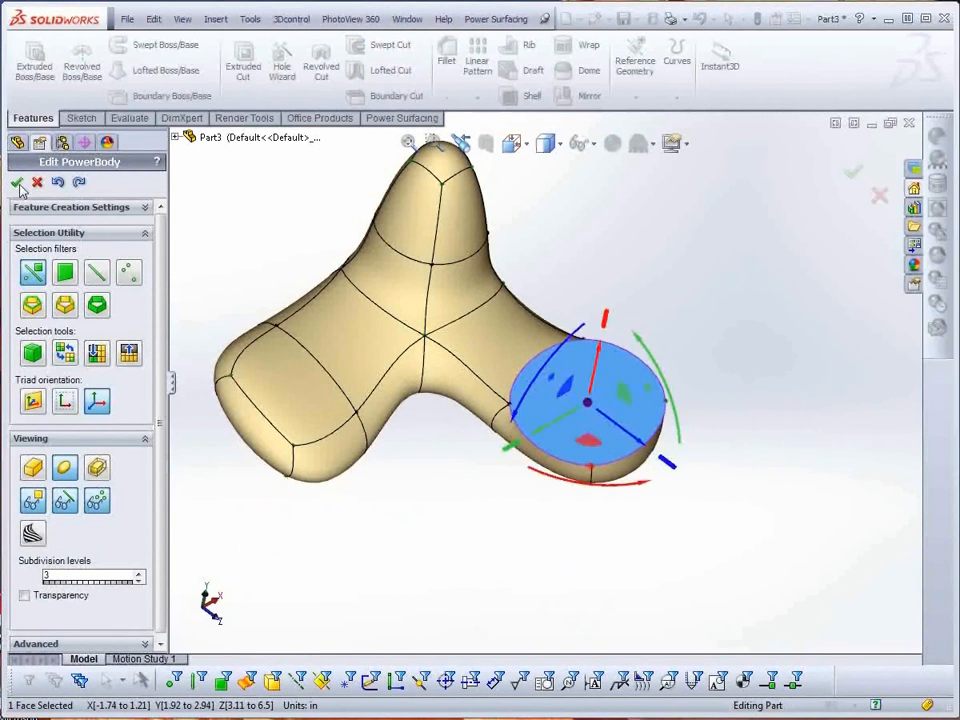
left_click(16, 181)
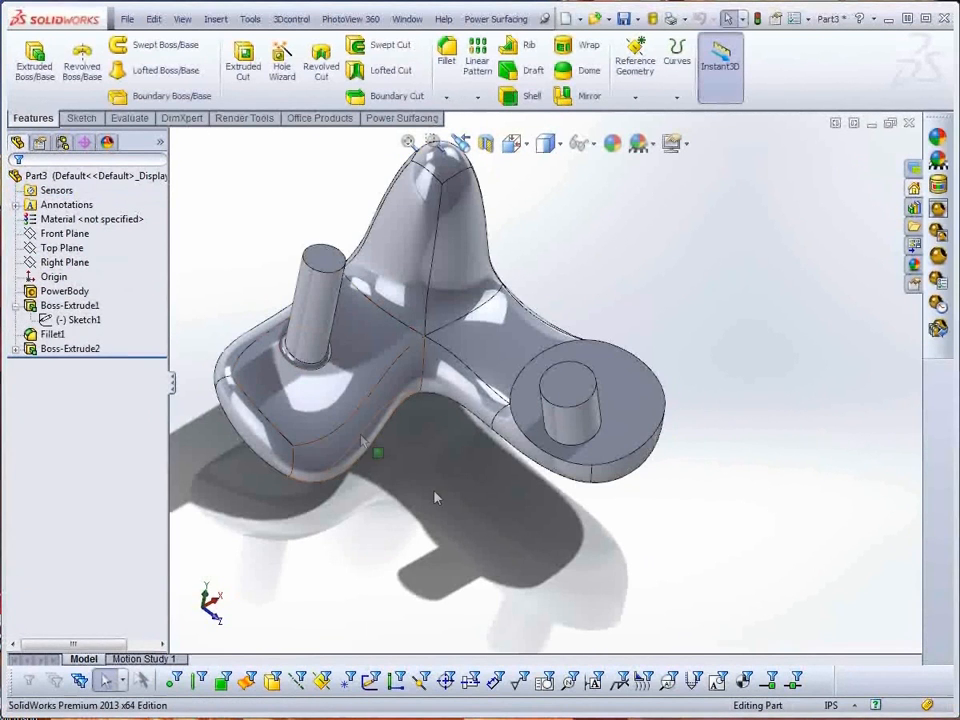
- Reopen the PowerBody and extrude the positive X faces of the front leg's outer segment and the central hub 2.01 in with 2 segments
middle_click_drag(510, 570, 452, 483)
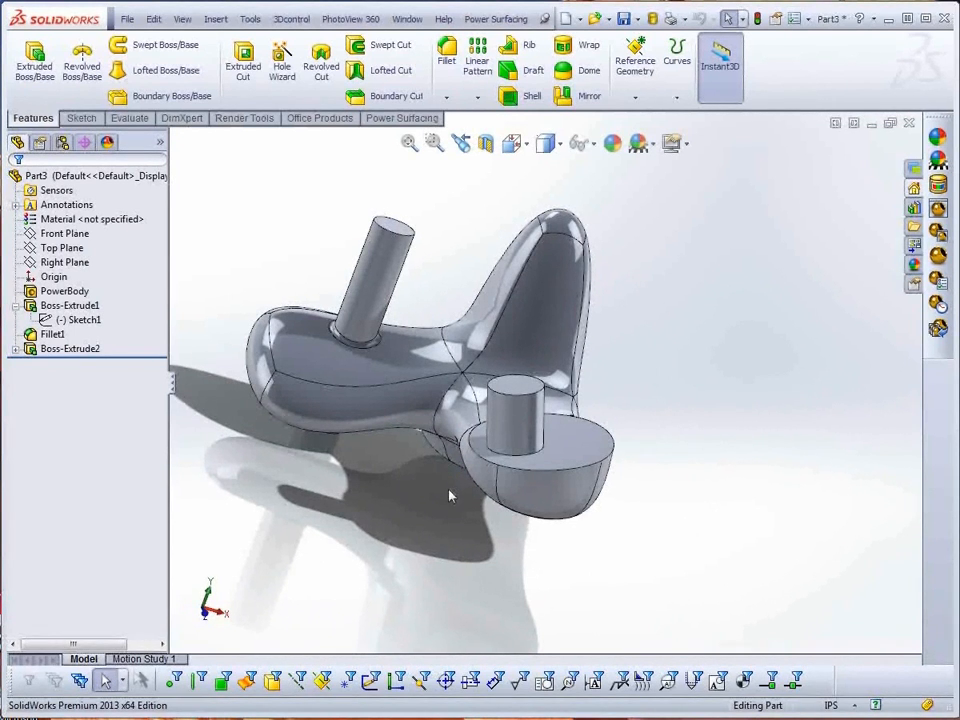
middle_click_drag(447, 501, 394, 525)
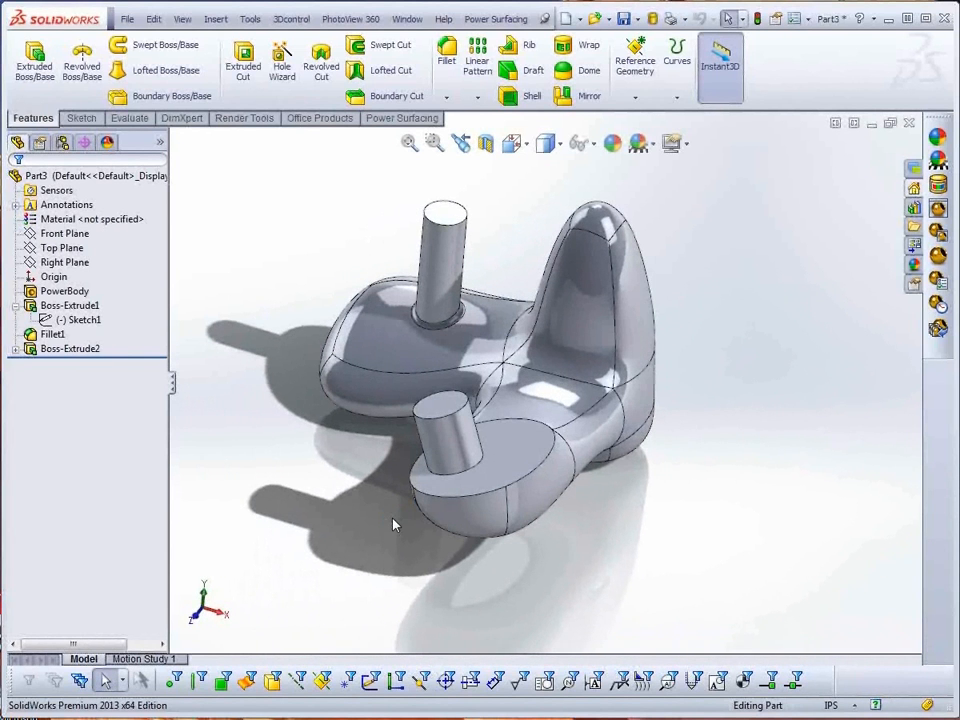
left_click(70, 292)
left_click(66, 262, "ctrl")
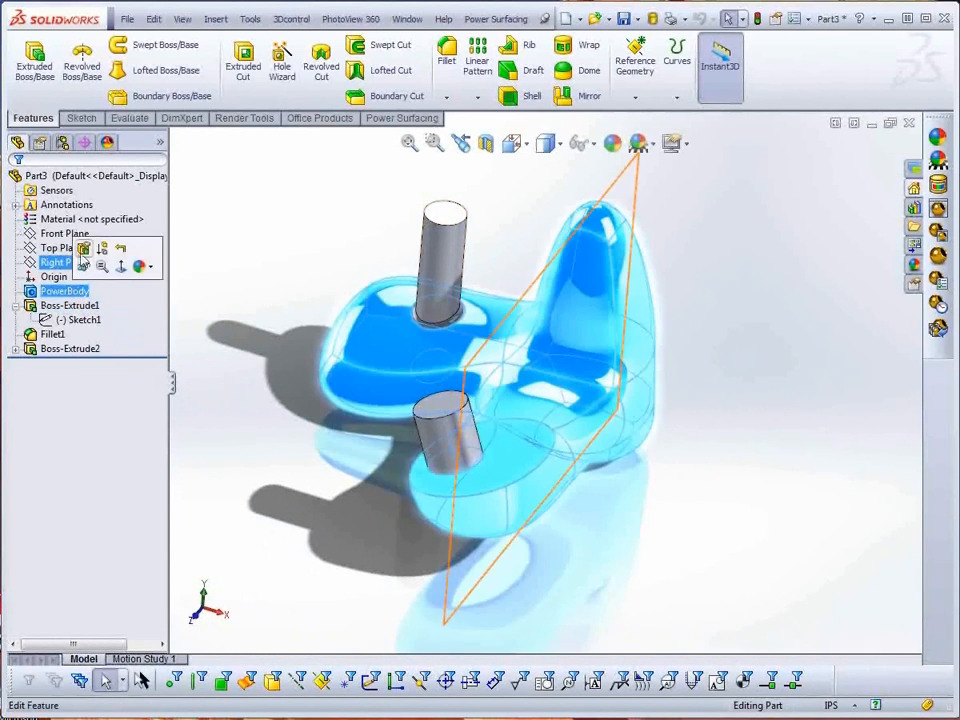
left_click(84, 250)
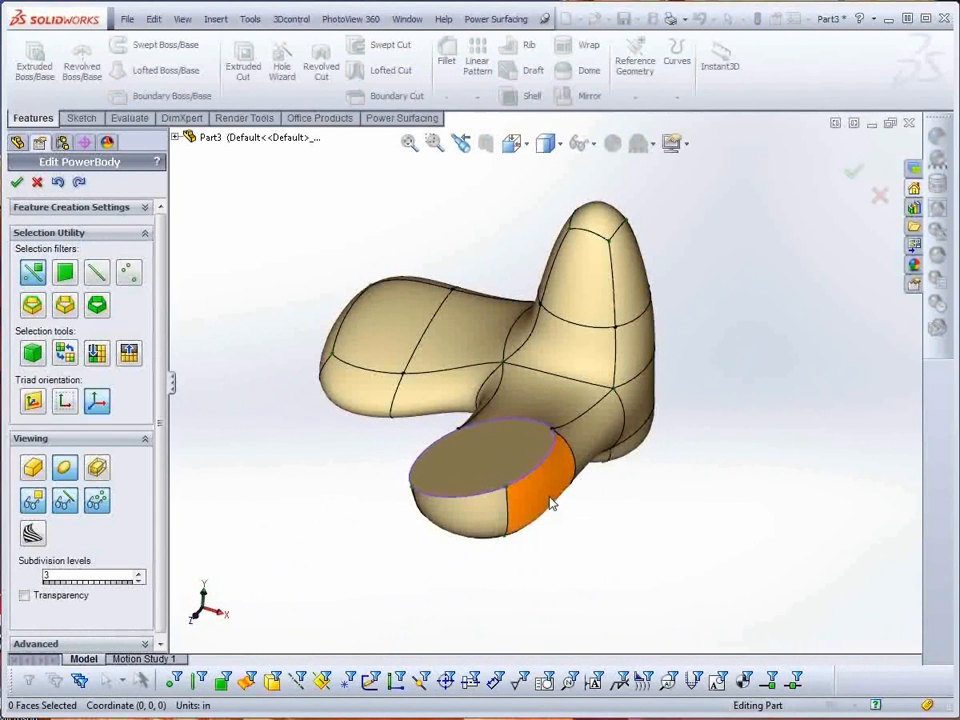
left_click(552, 502)
left_click(640, 410, "ctrl")
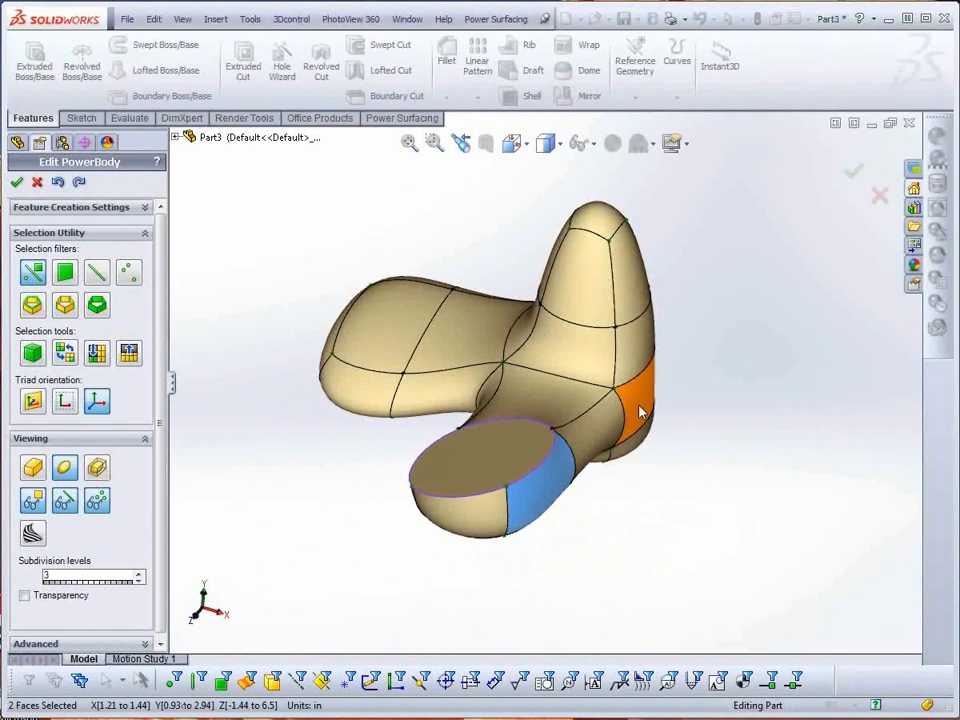
left_click(651, 420)
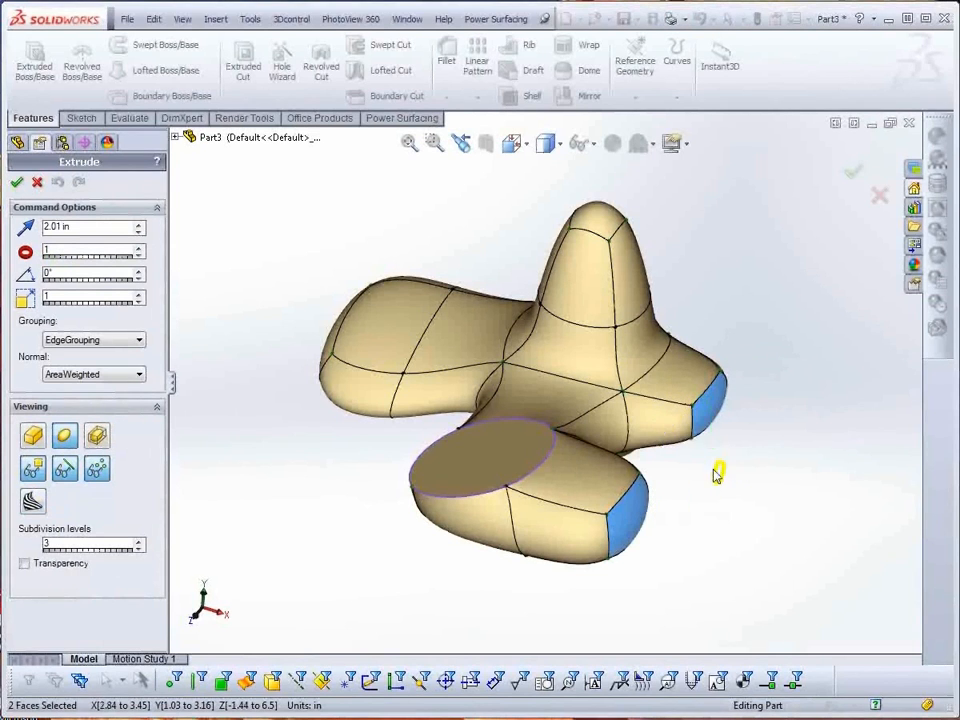
left_click_drag(722, 460, 725, 450)
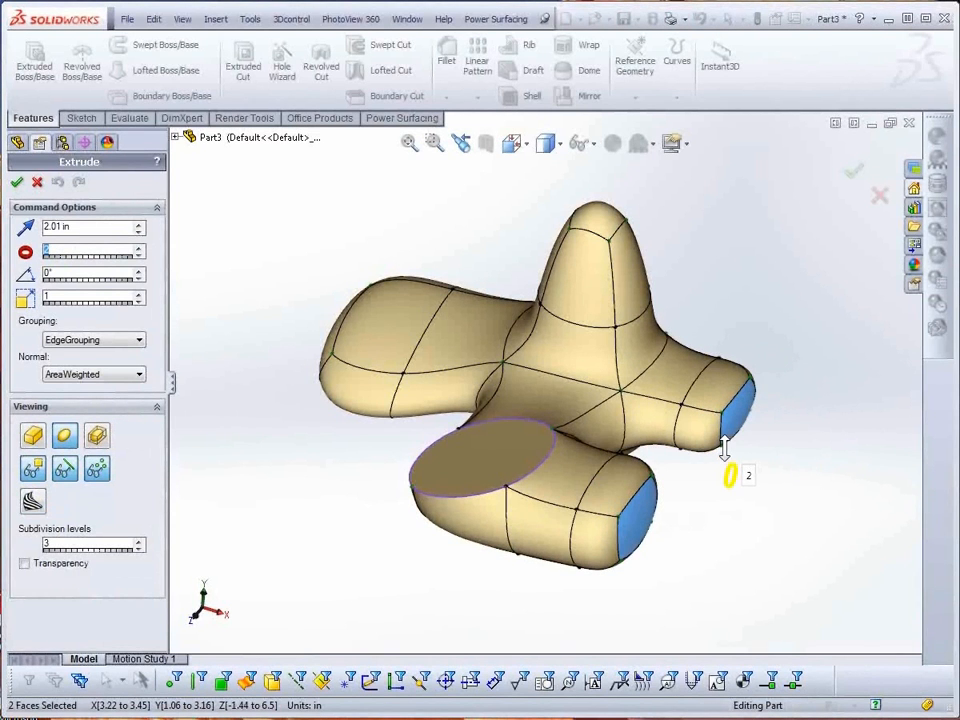
left_click(750, 525)
- Bridge the facing side faces at the ends of the two new branches, and accept the PowerBody edit to rebuild the part
middle_click_drag(736, 577, 701, 636)
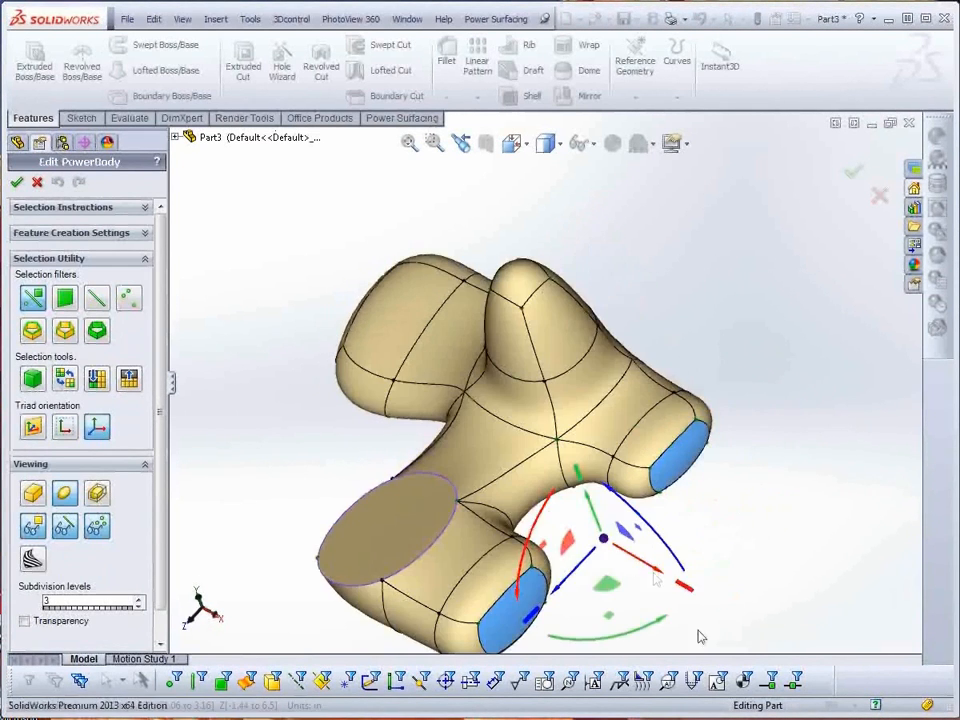
left_click(536, 567)
left_click(628, 482)
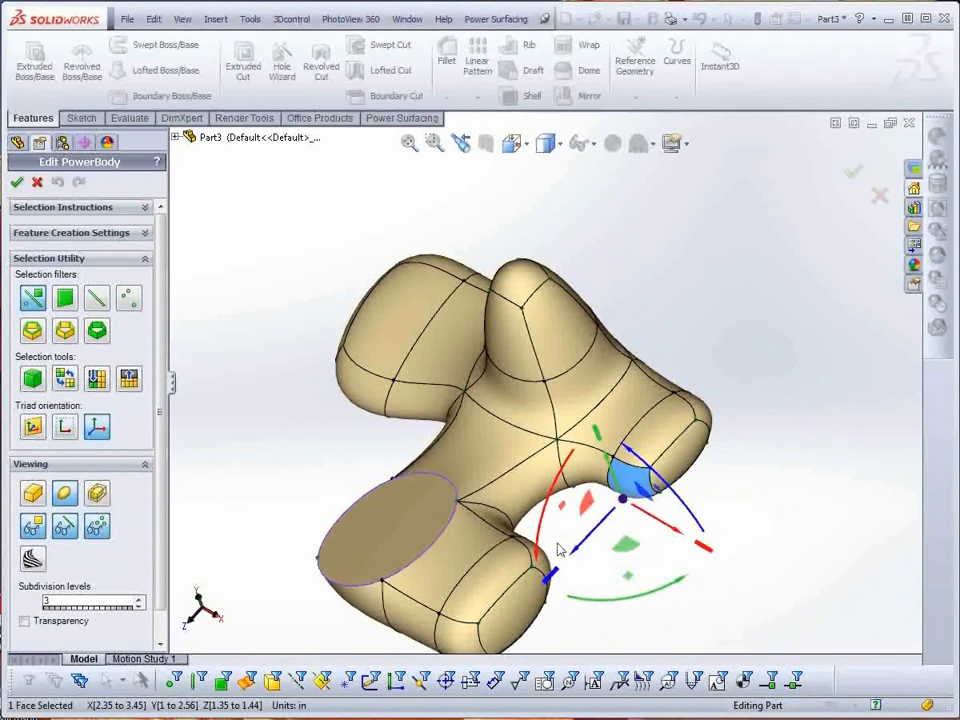
left_click(542, 562, "ctrl")
right_click(588, 564)
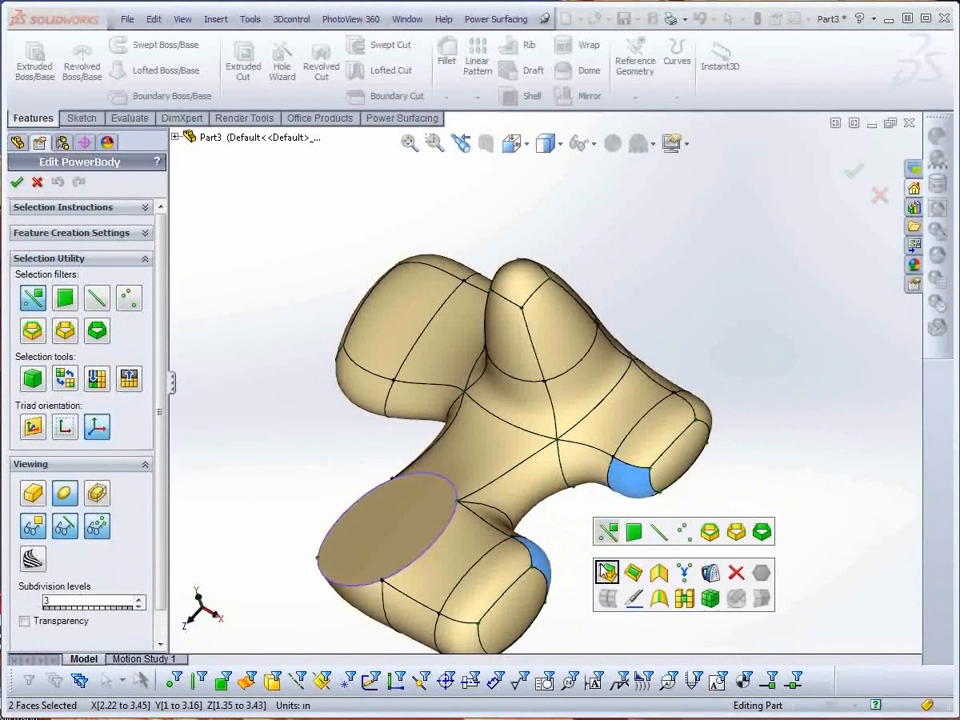
left_click(686, 600)
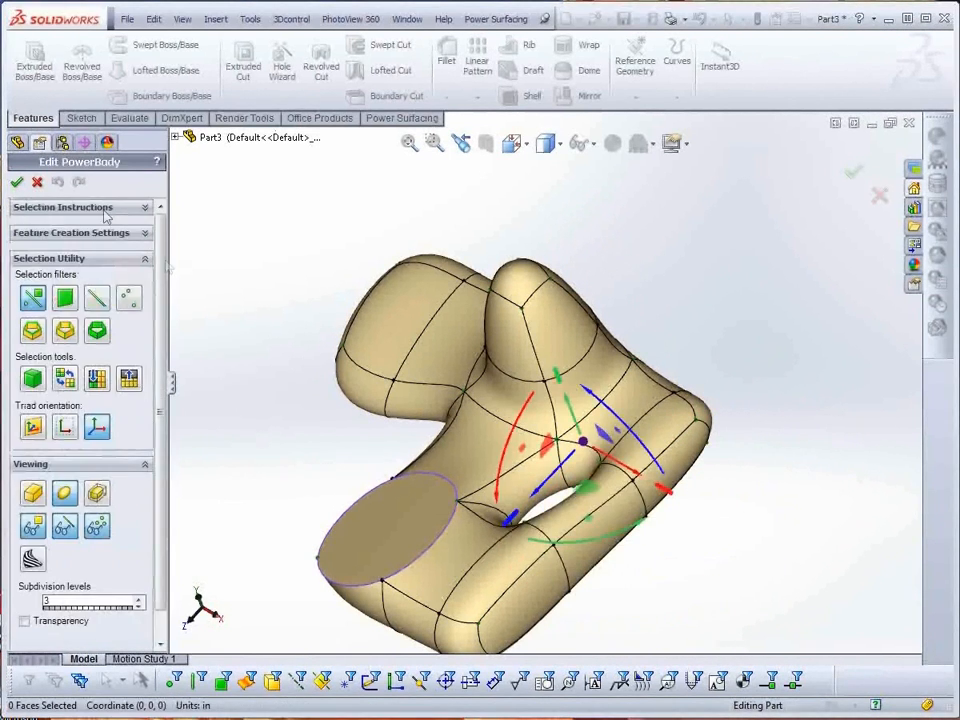
left_click(16, 182)
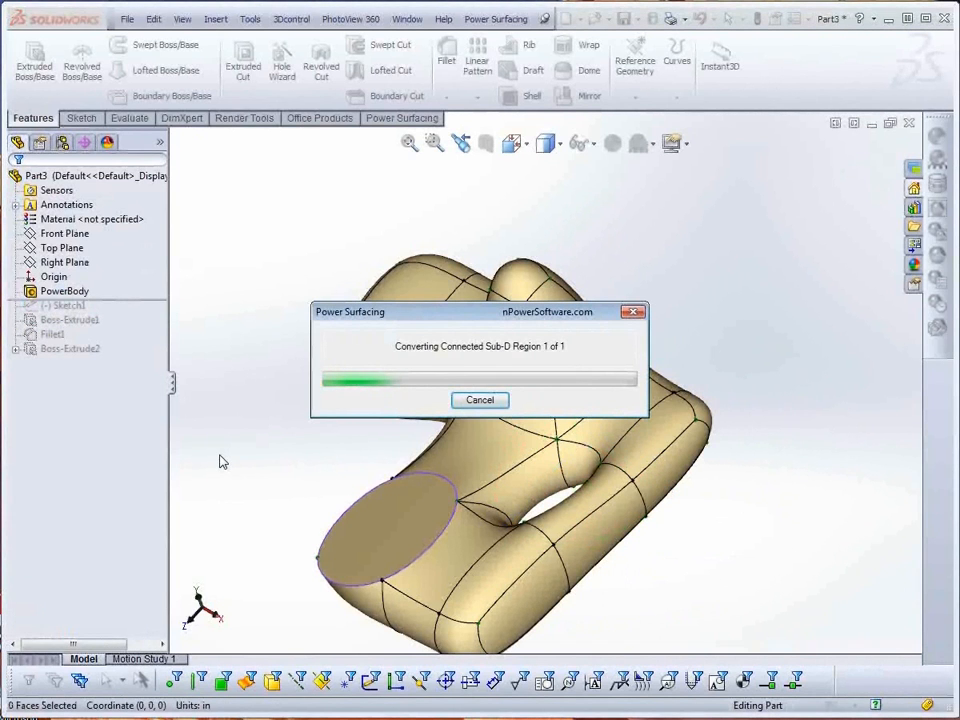